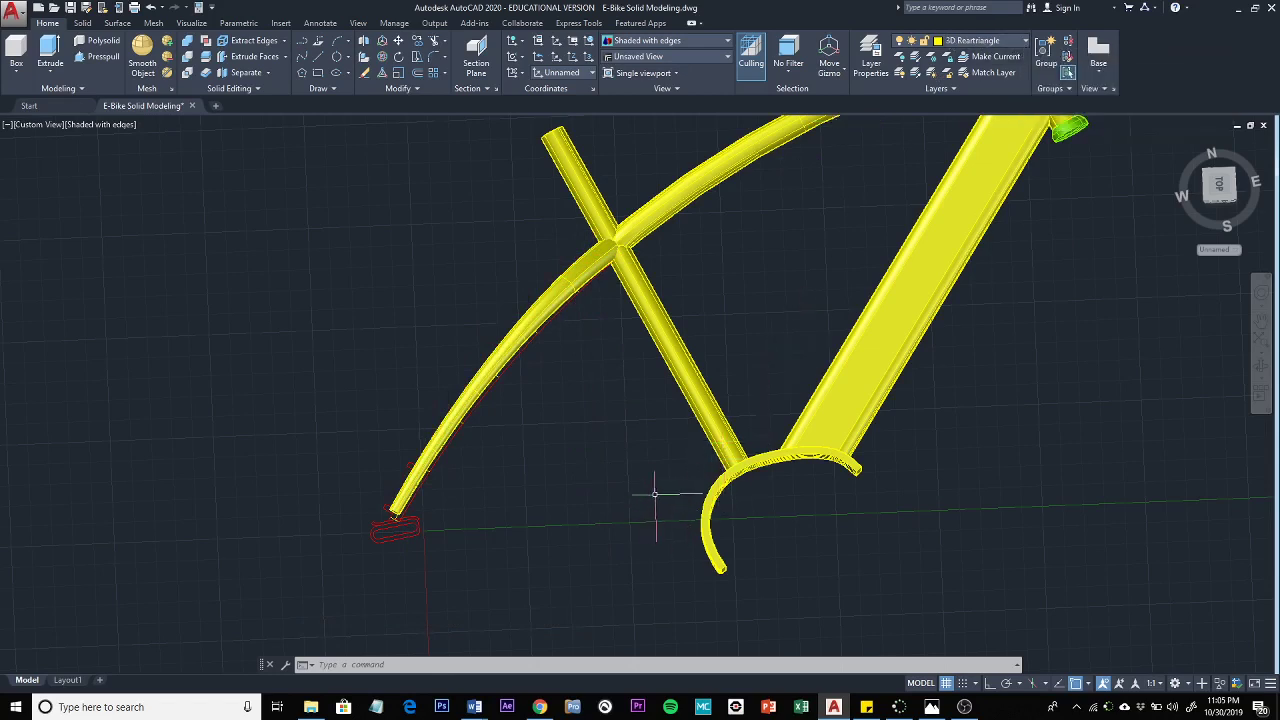
# - Turn on the TriangleBottom layer and keep 3D Reartriangle as the current layer
pyautogui.click(1030, 150)
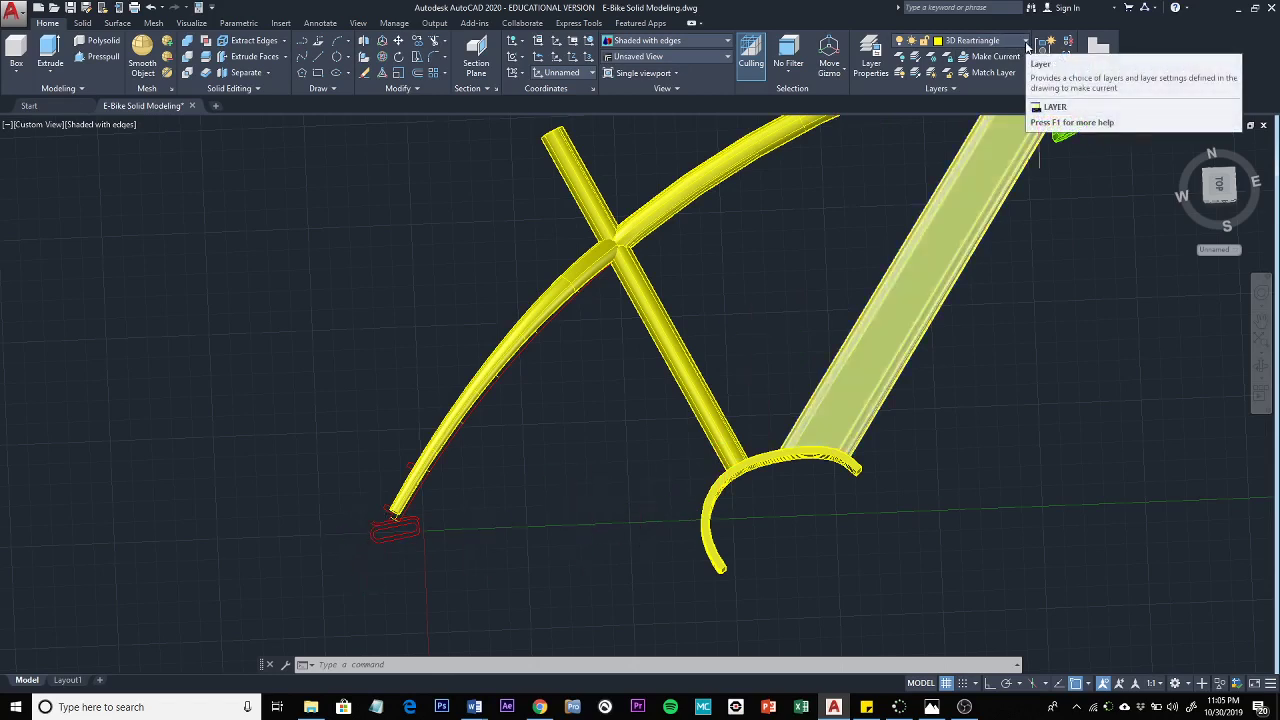
pyautogui.click(1025, 42)
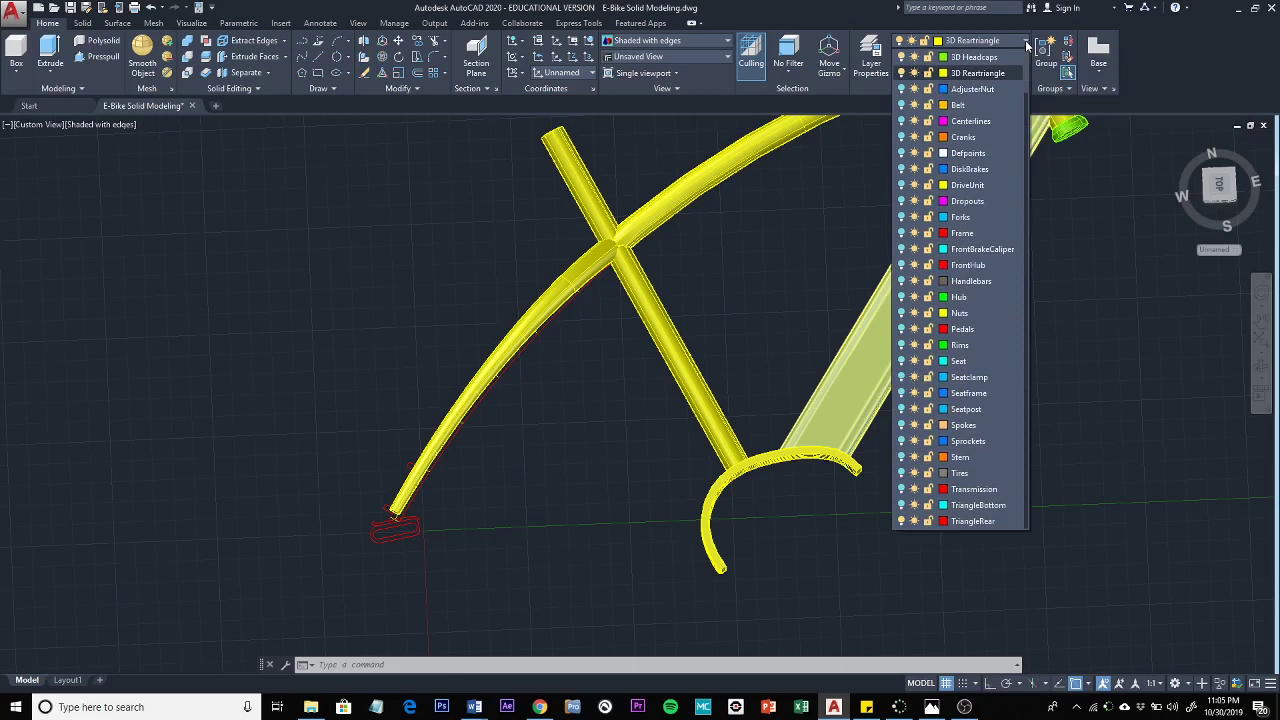
pyautogui.click(902, 505)
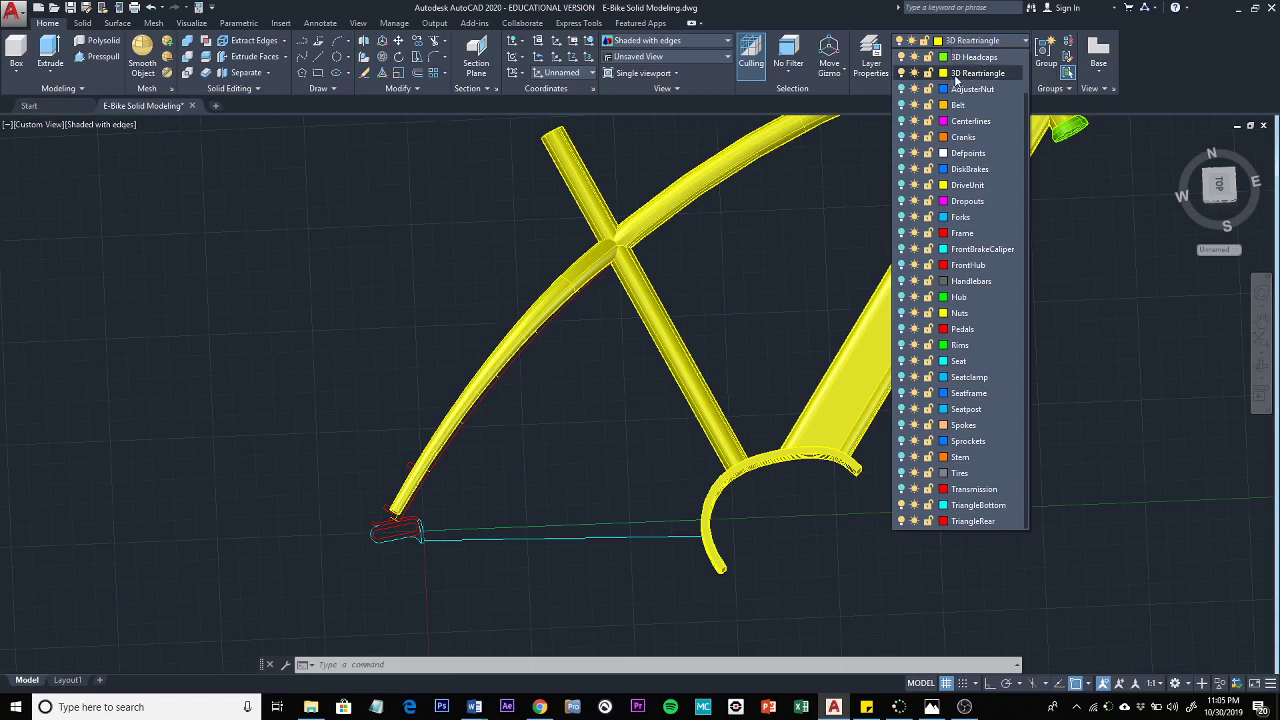
pyautogui.click(951, 76)
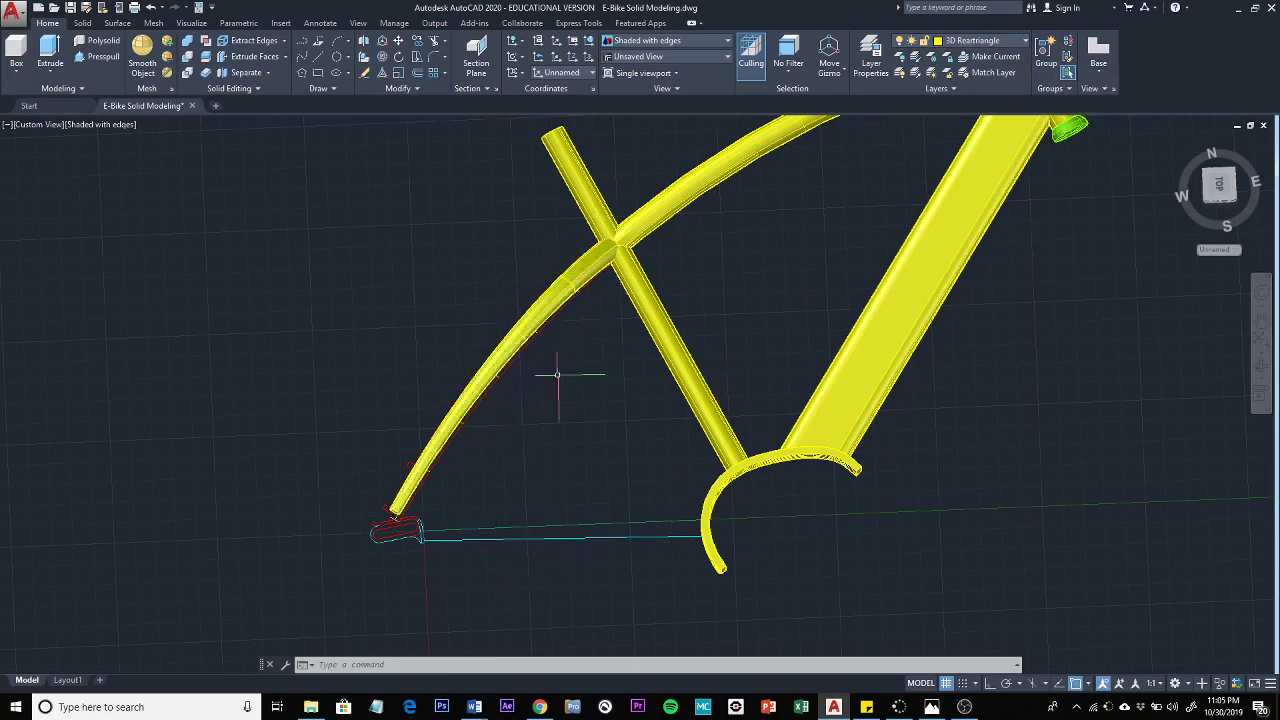
# - Switch to the top view and restore the World coordinate system
pyautogui.scroll(3, 453, 540)
pyautogui.scroll(2, 453, 540)
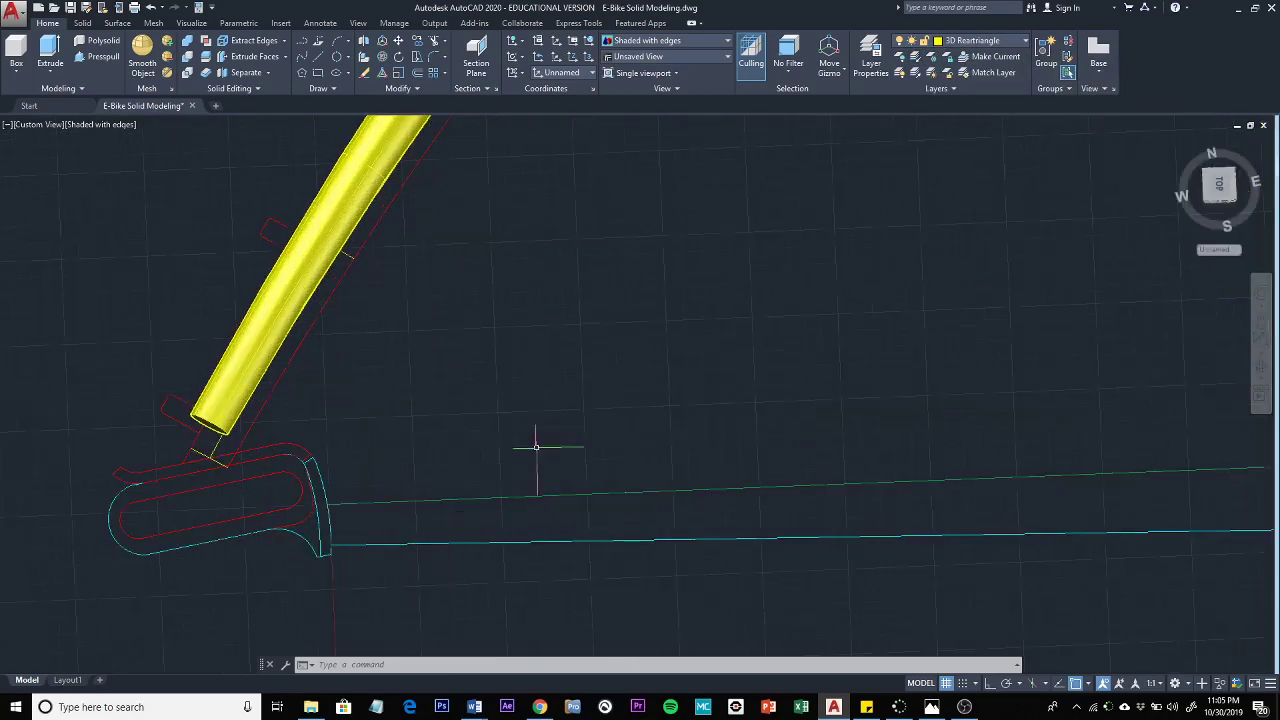
pyautogui.moveTo(557, 420); pyautogui.dragTo(551, 234, button='middle')
pyautogui.scroll(-3, 723, 217)
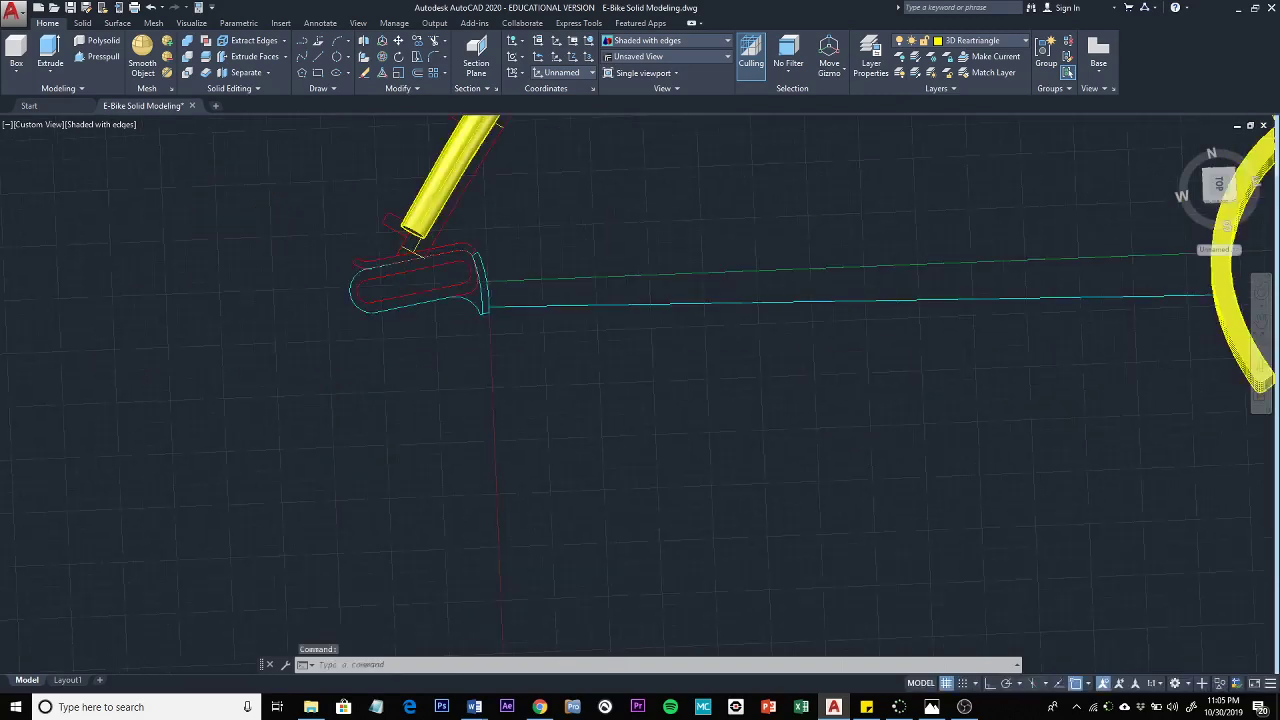
pyautogui.moveTo(760, 220); pyautogui.dragTo(526, 280, button='middle')
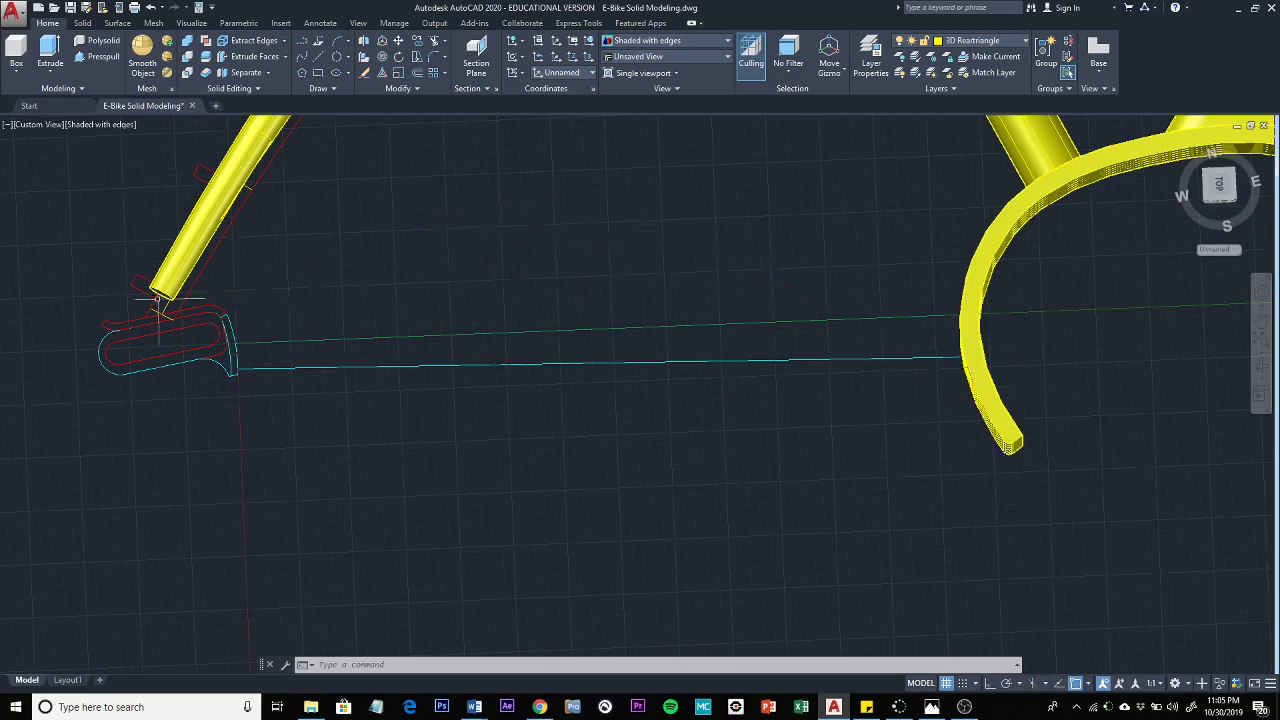
pyautogui.keyDown('shift'); pyautogui.moveTo(431, 472); pyautogui.dragTo(464, 350, button='middle'); pyautogui.keyUp('shift')
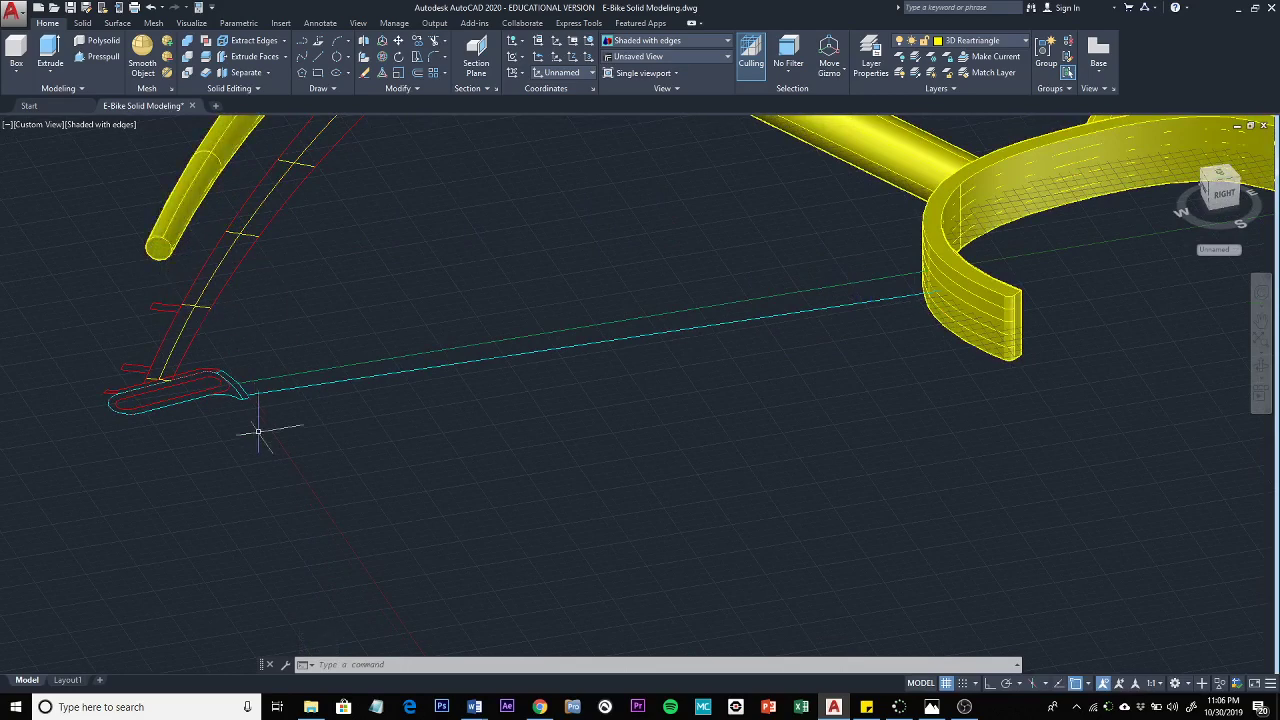
pyautogui.scroll(3, 266, 418)
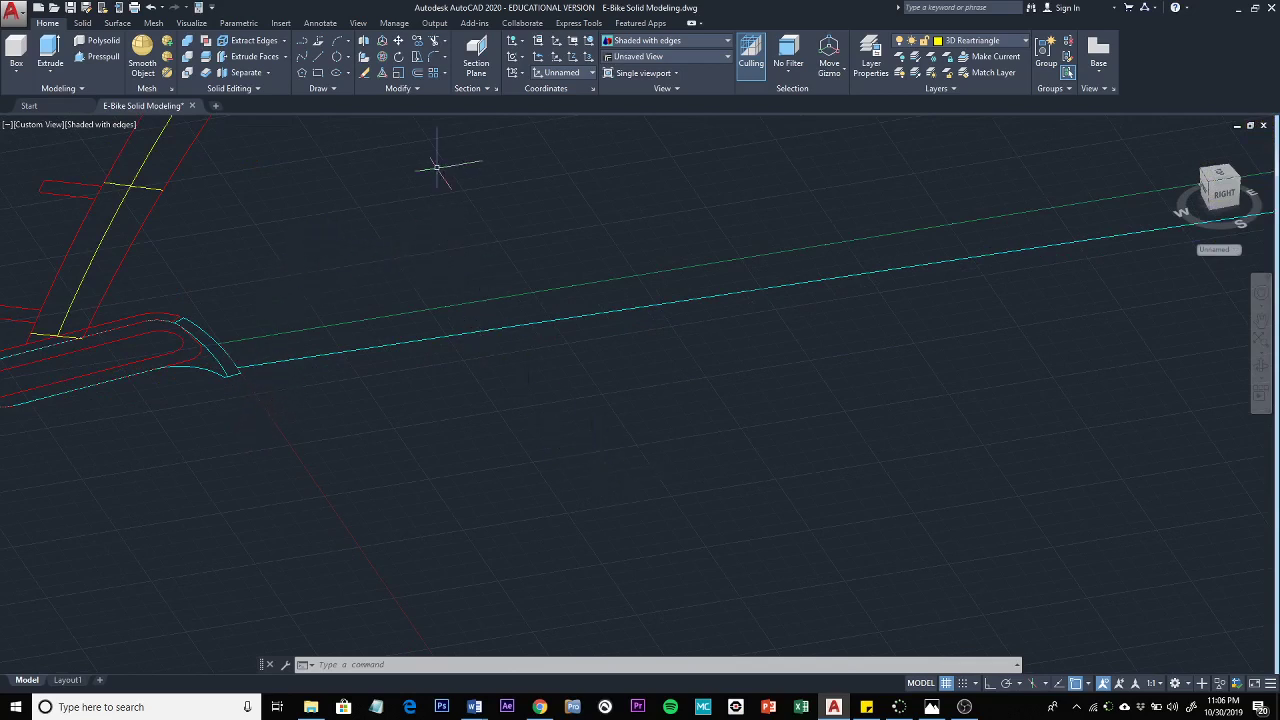
pyautogui.click(322, 62)
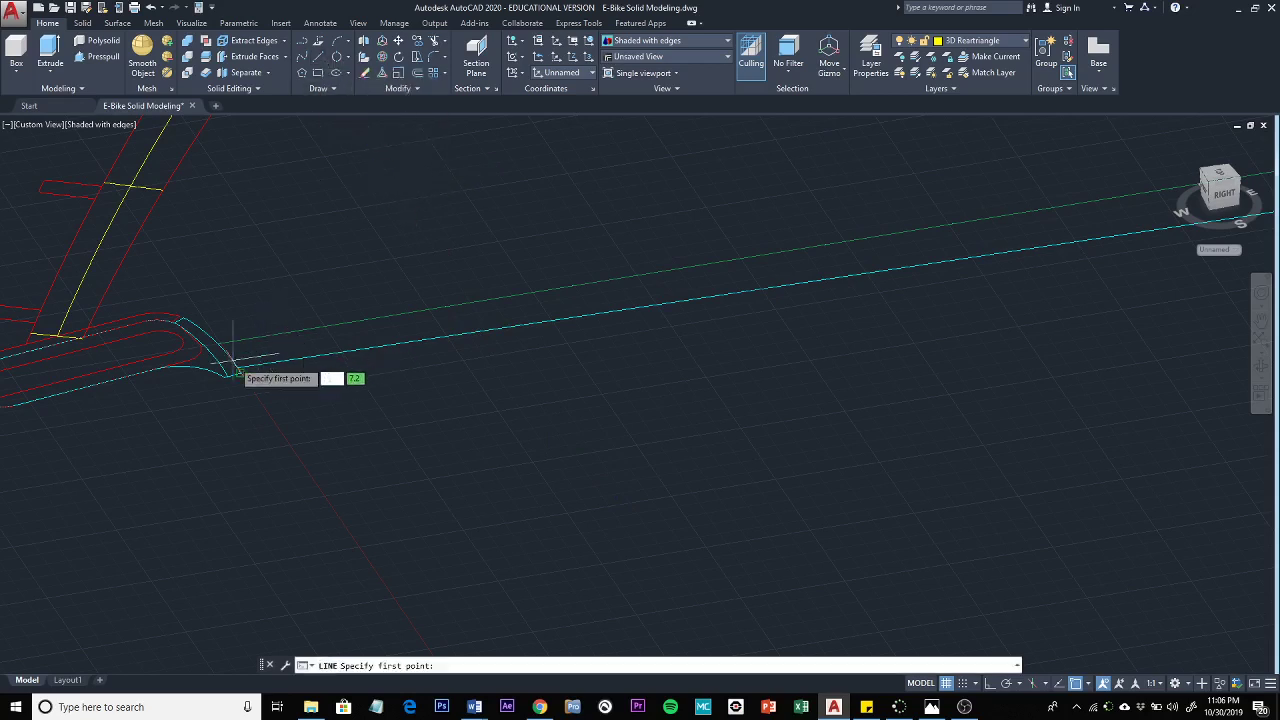
pyautogui.scroll(2, 283, 322)
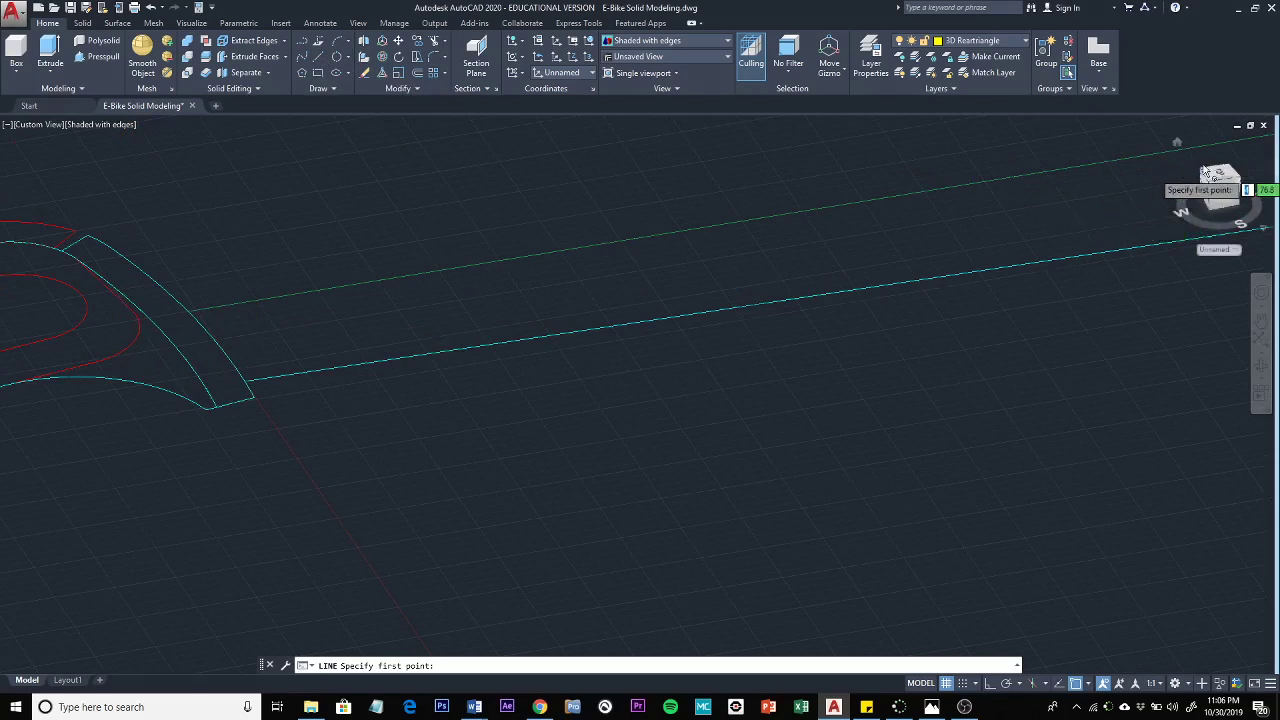
pyautogui.click(1218, 175)
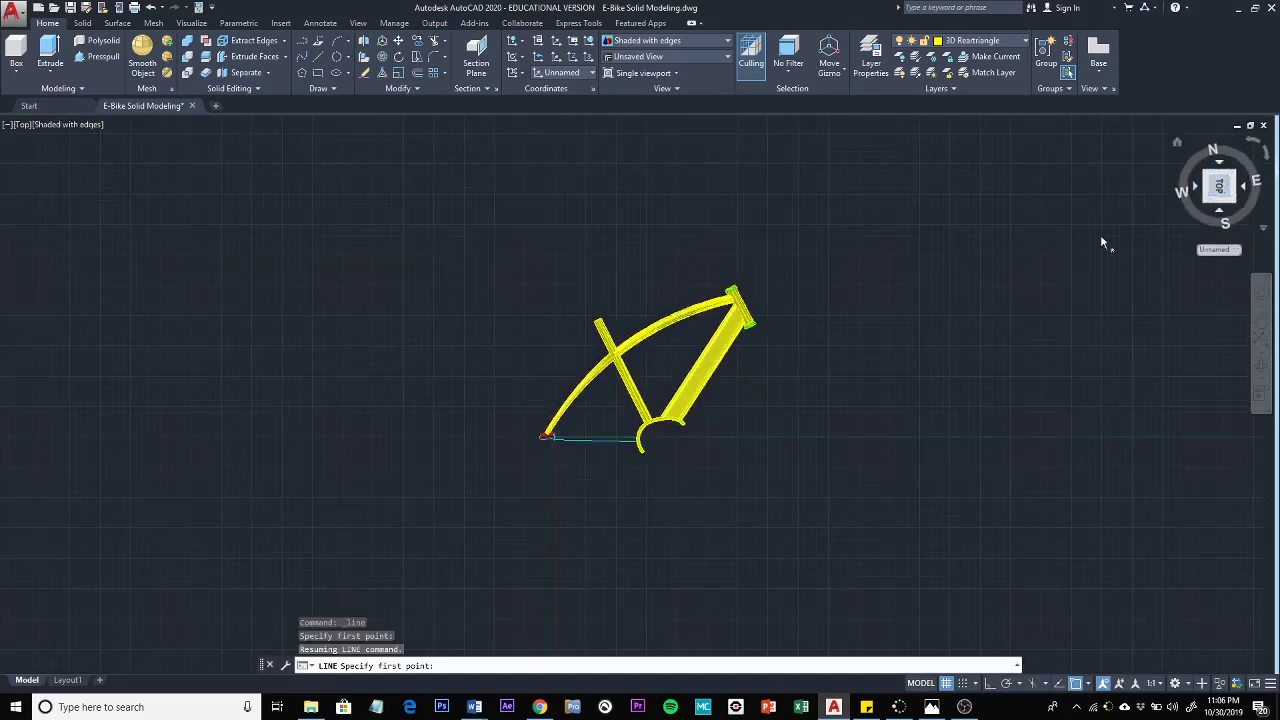
pyautogui.scroll(6, 540, 435)
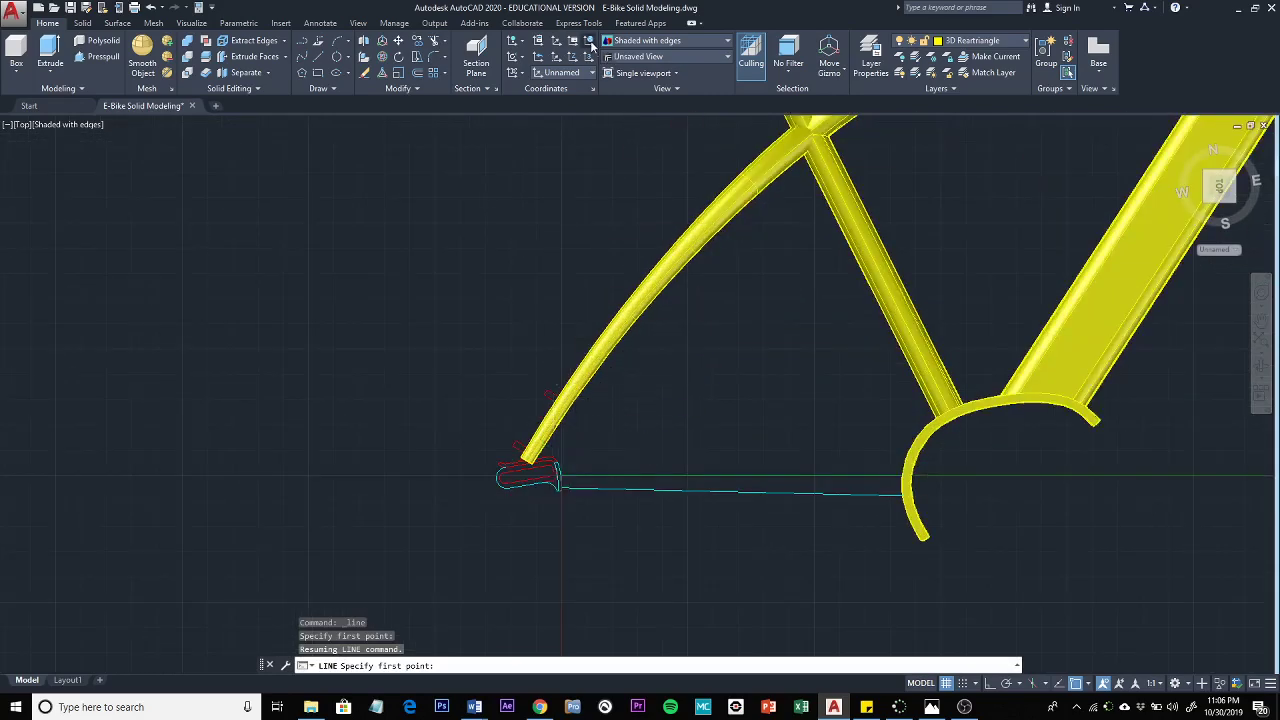
pyautogui.click(591, 44)
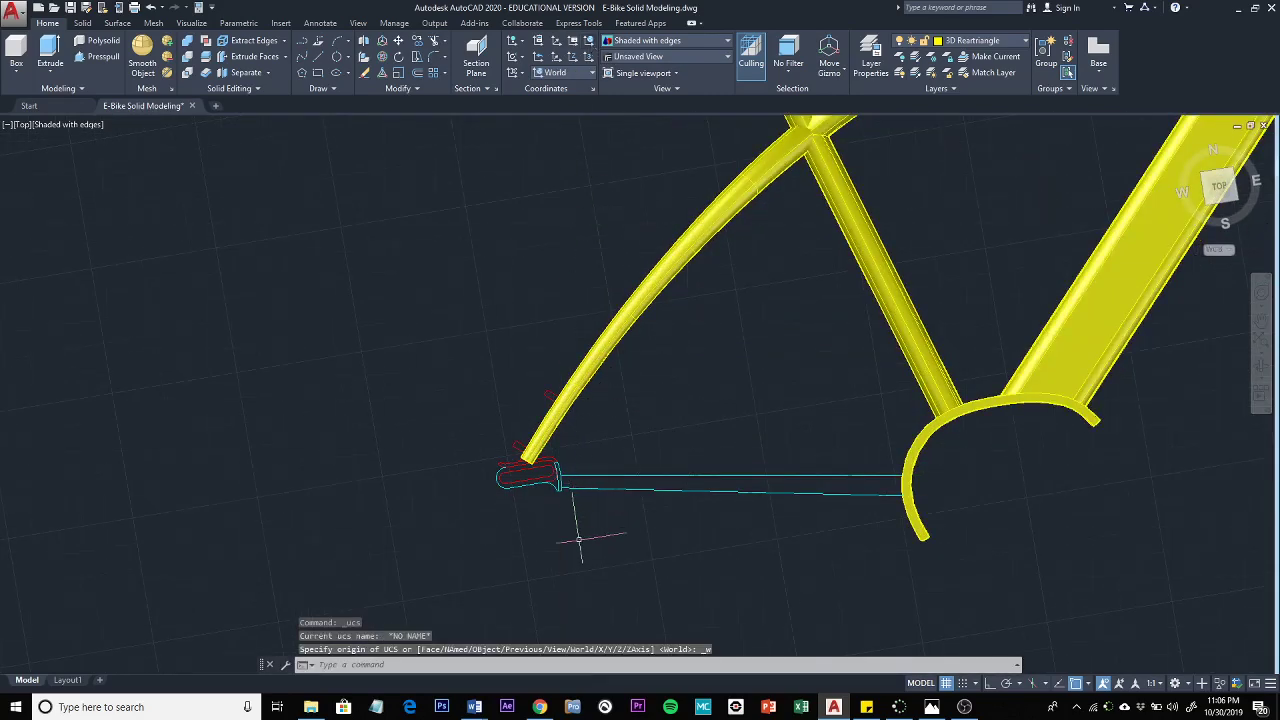
# - Draw a vertical line at the dropout from the end of the lower cyan tube line to the upper tube line
pyautogui.scroll(4, 568, 482)
pyautogui.moveTo(573, 476); pyautogui.dragTo(571, 316, button='middle')
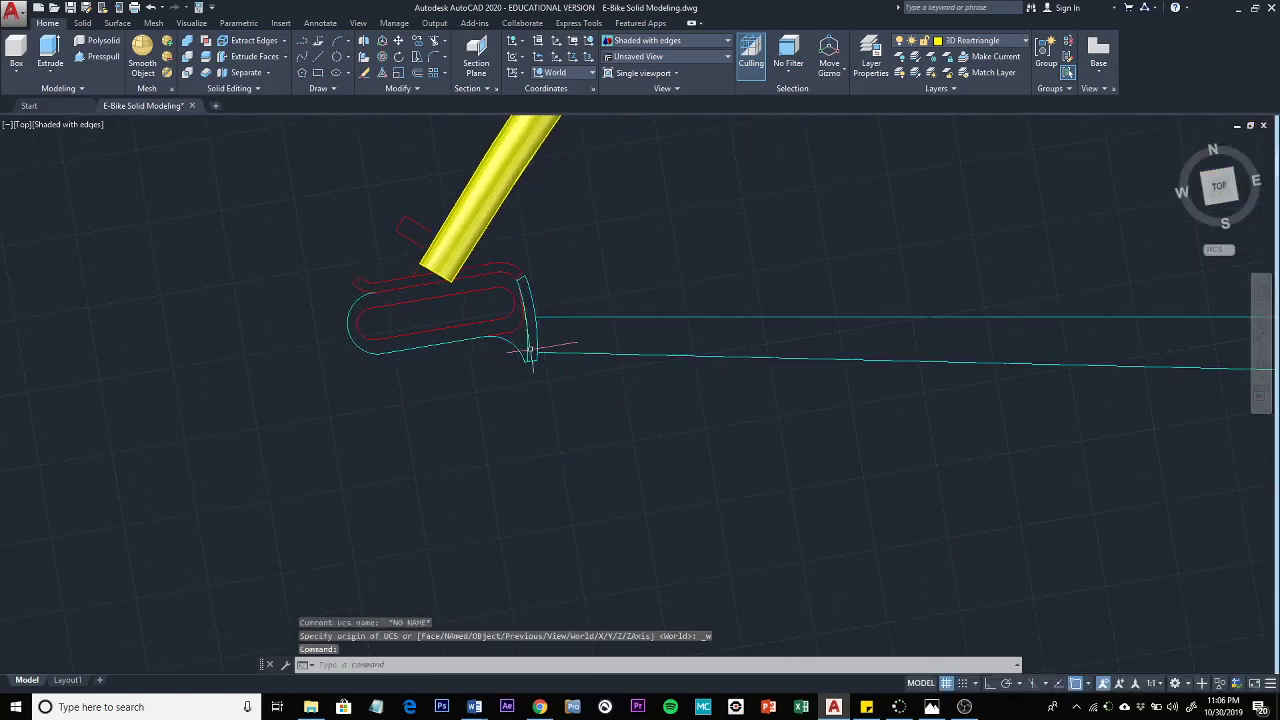
pyautogui.moveTo(534, 404); pyautogui.dragTo(537, 490, button='middle')
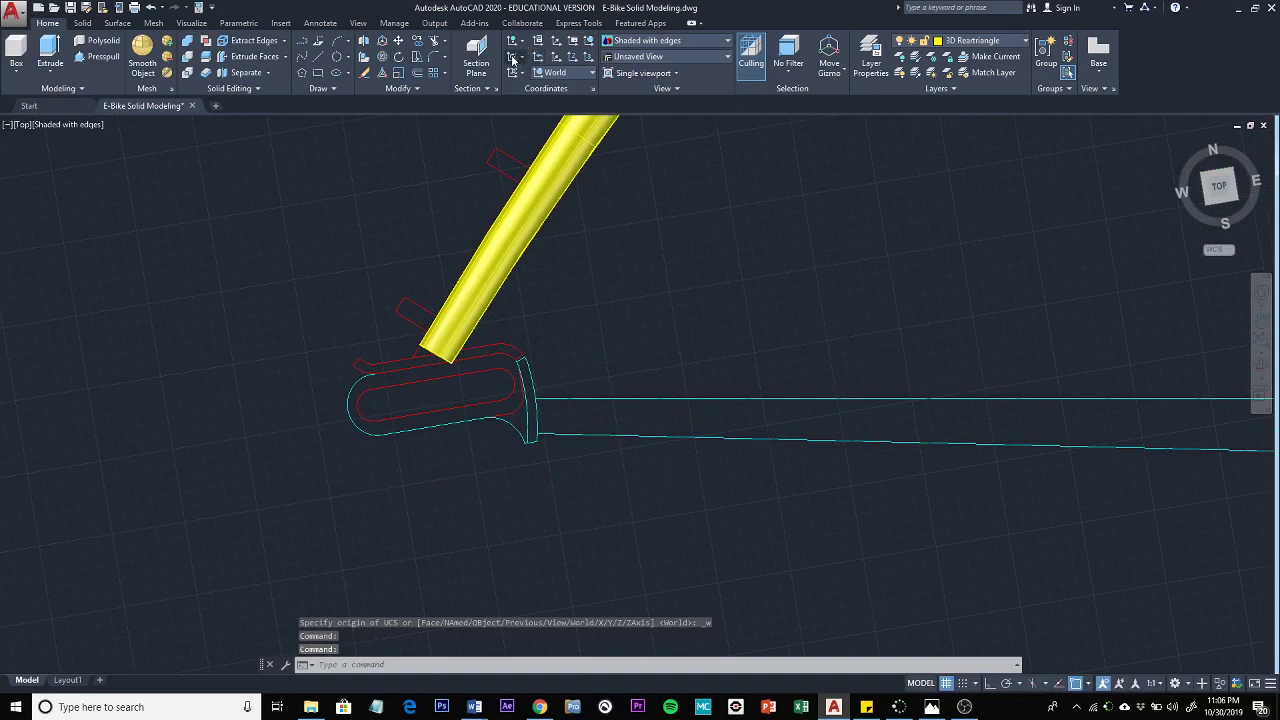
pyautogui.click(318, 58)
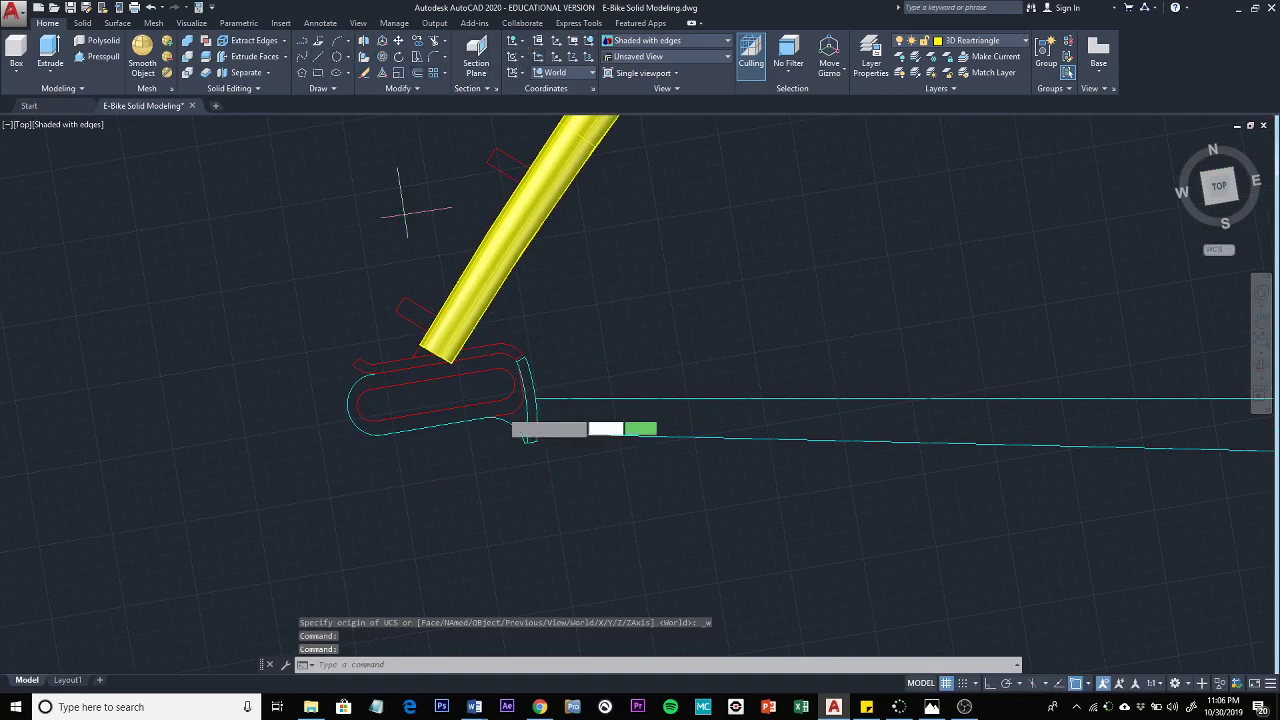
pyautogui.scroll(5, 548, 492)
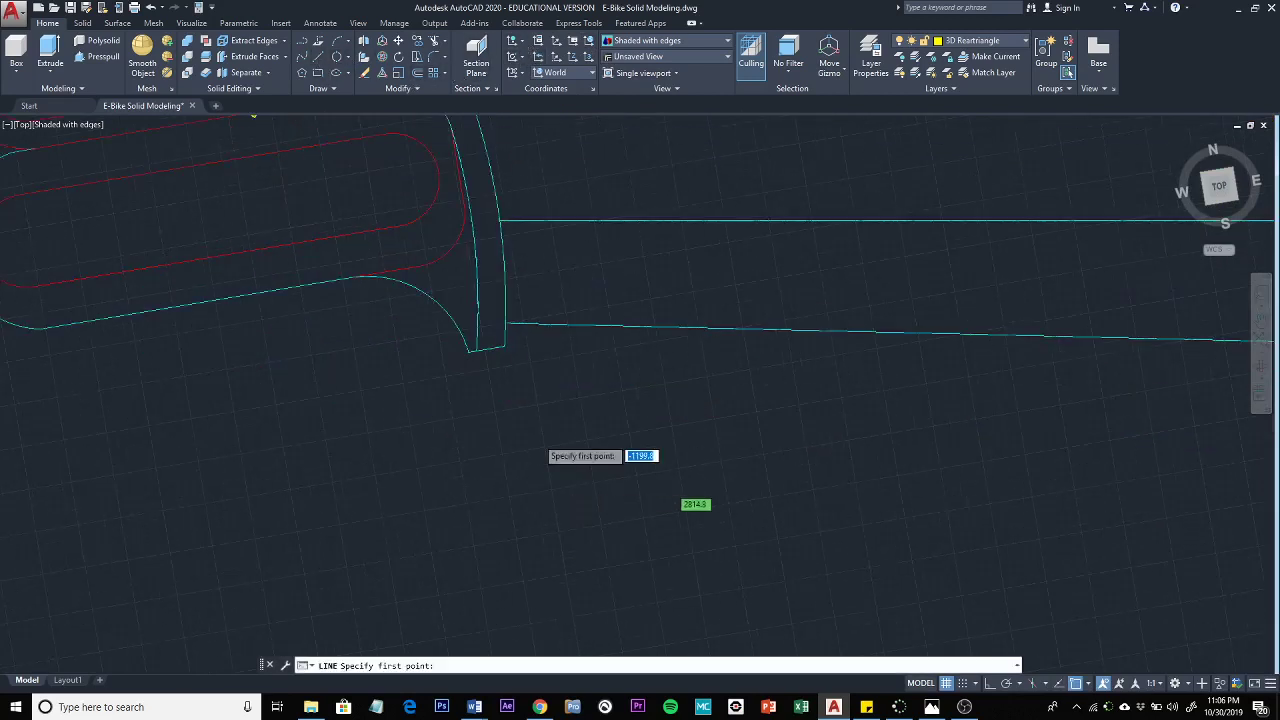
pyautogui.click(505, 323)
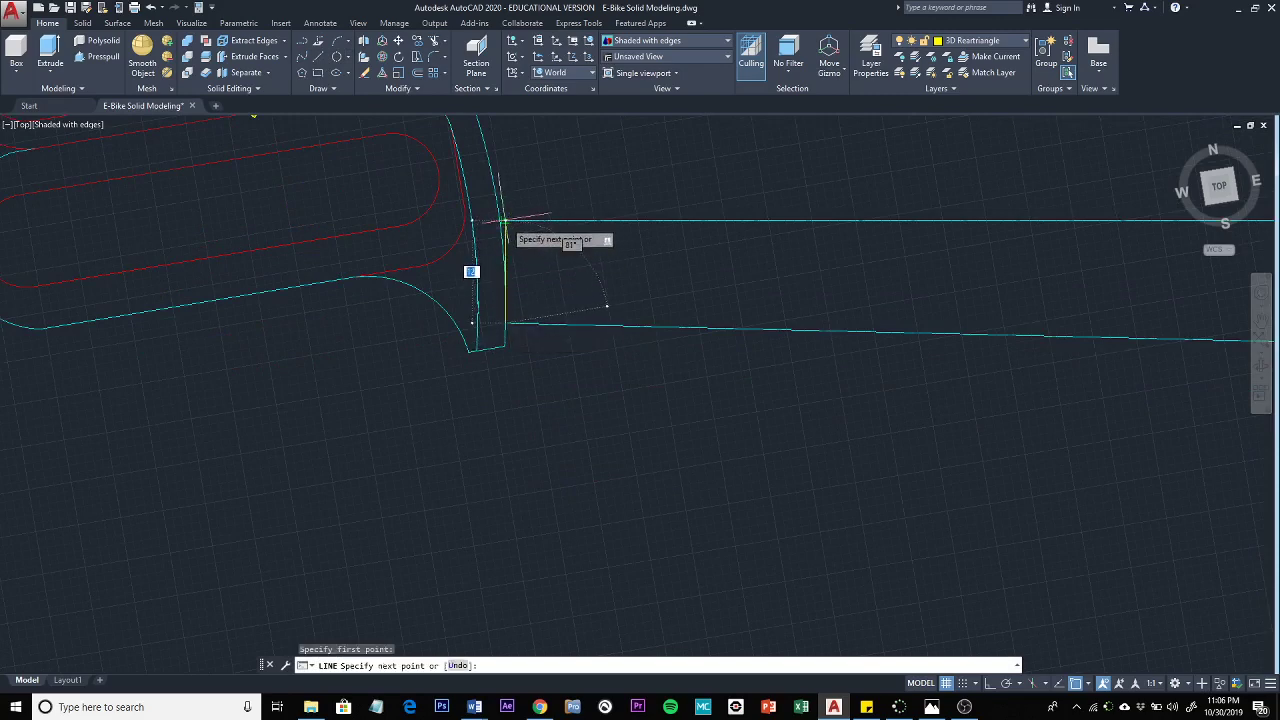
pyautogui.click(505, 220)
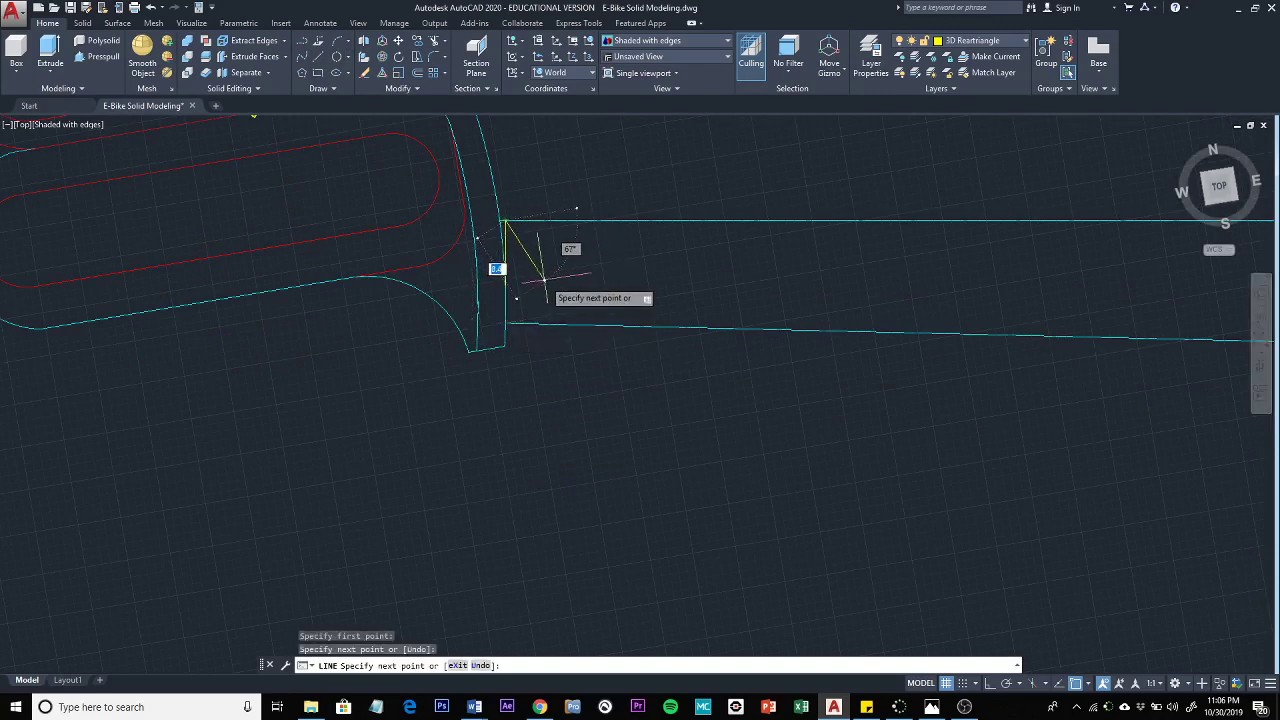
pyautogui.press('Escape')
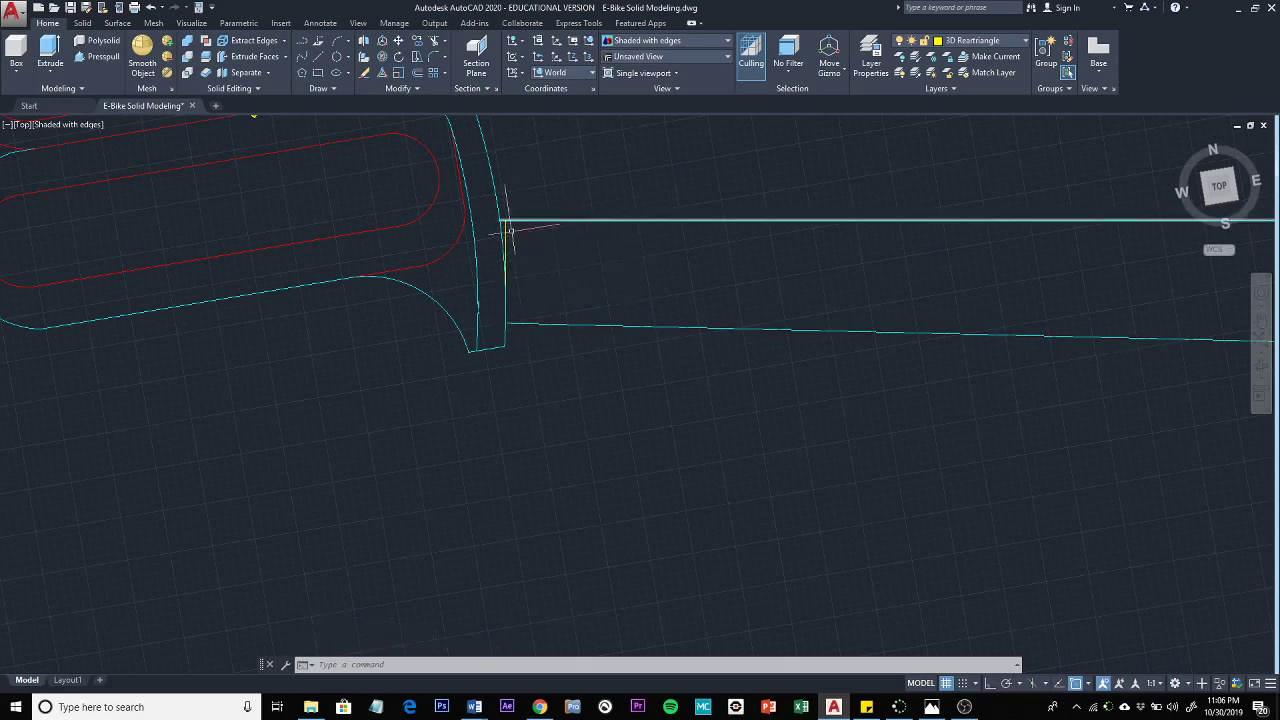
# - Draw a 3D polyline from the midpoint of the new vertical line, 70 units along +Z, with polar tracking on
pyautogui.scroll(3, 505, 231)
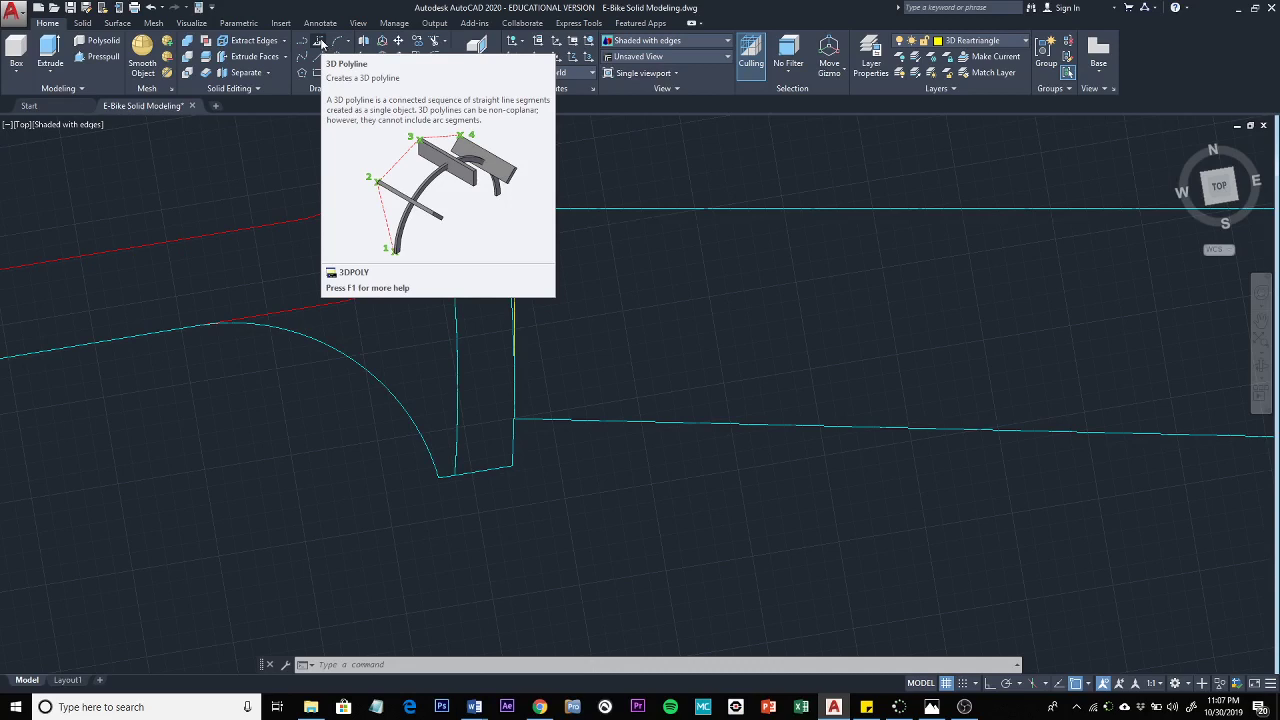
pyautogui.click(320, 42)
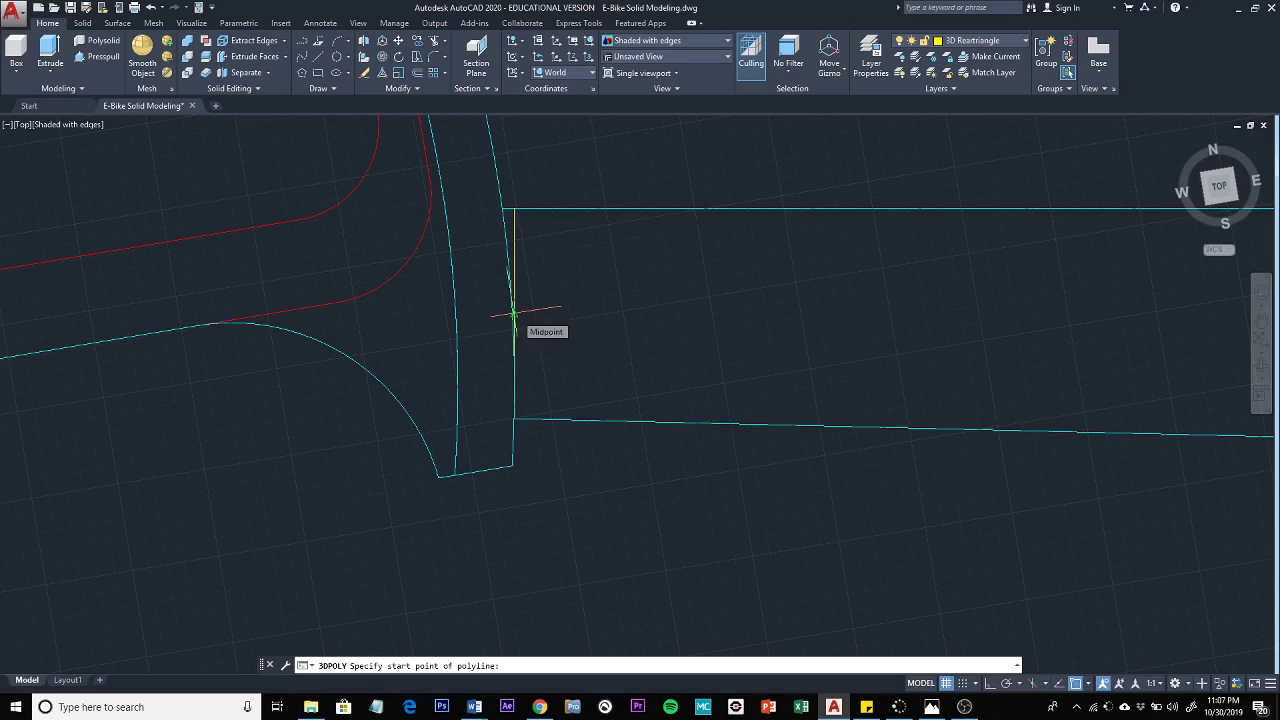
pyautogui.click(514, 313)
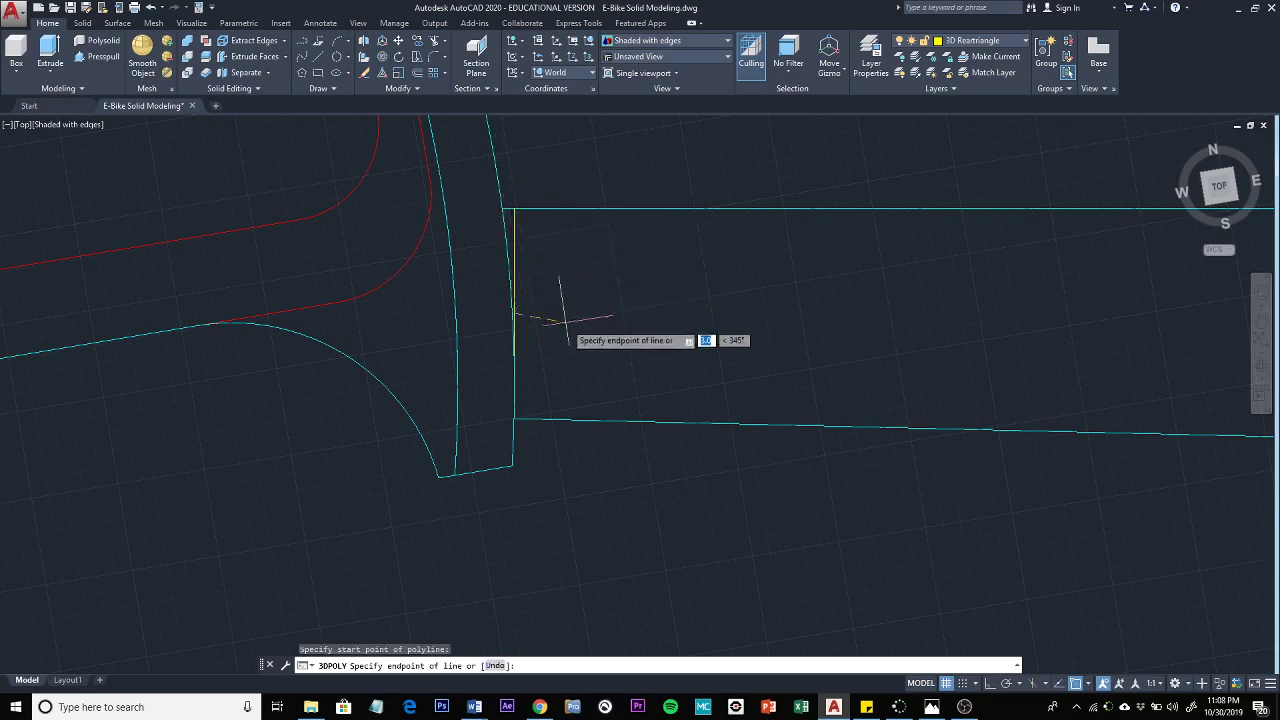
pyautogui.keyDown('shift'); pyautogui.moveTo(566, 324); pyautogui.dragTo(540, 163, button='middle'); pyautogui.keyUp('shift')
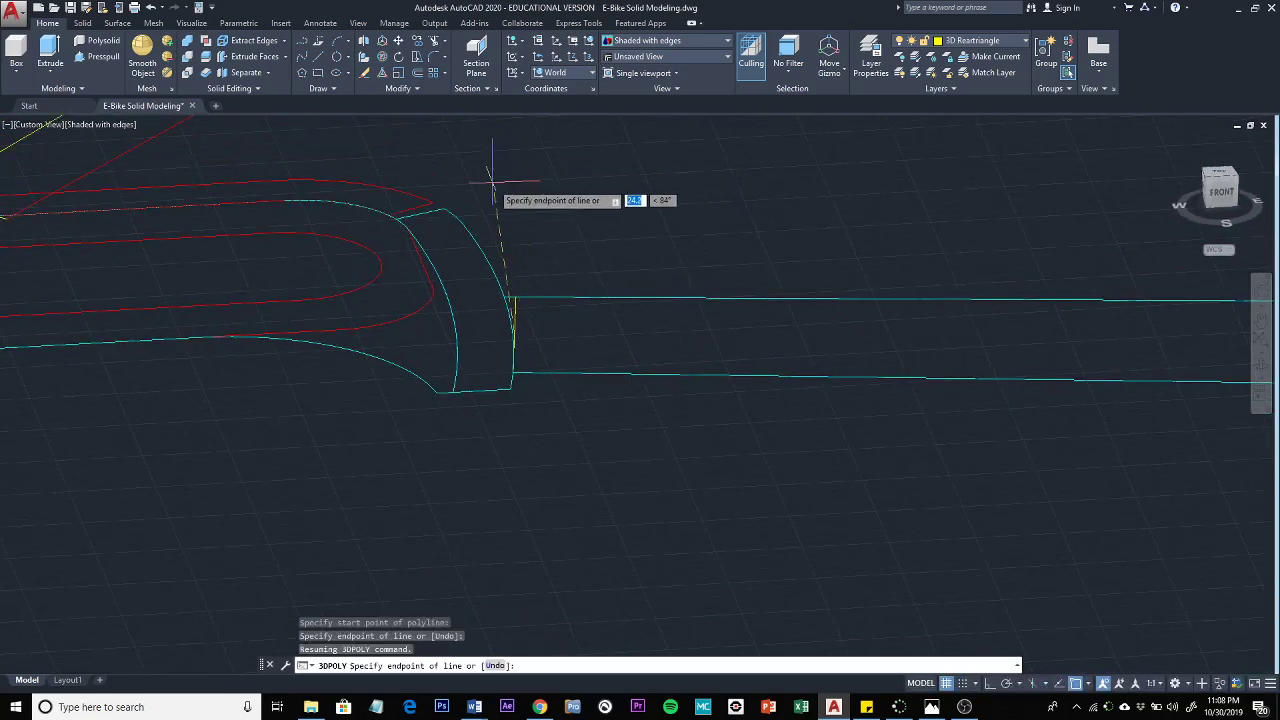
pyautogui.click(1007, 684)
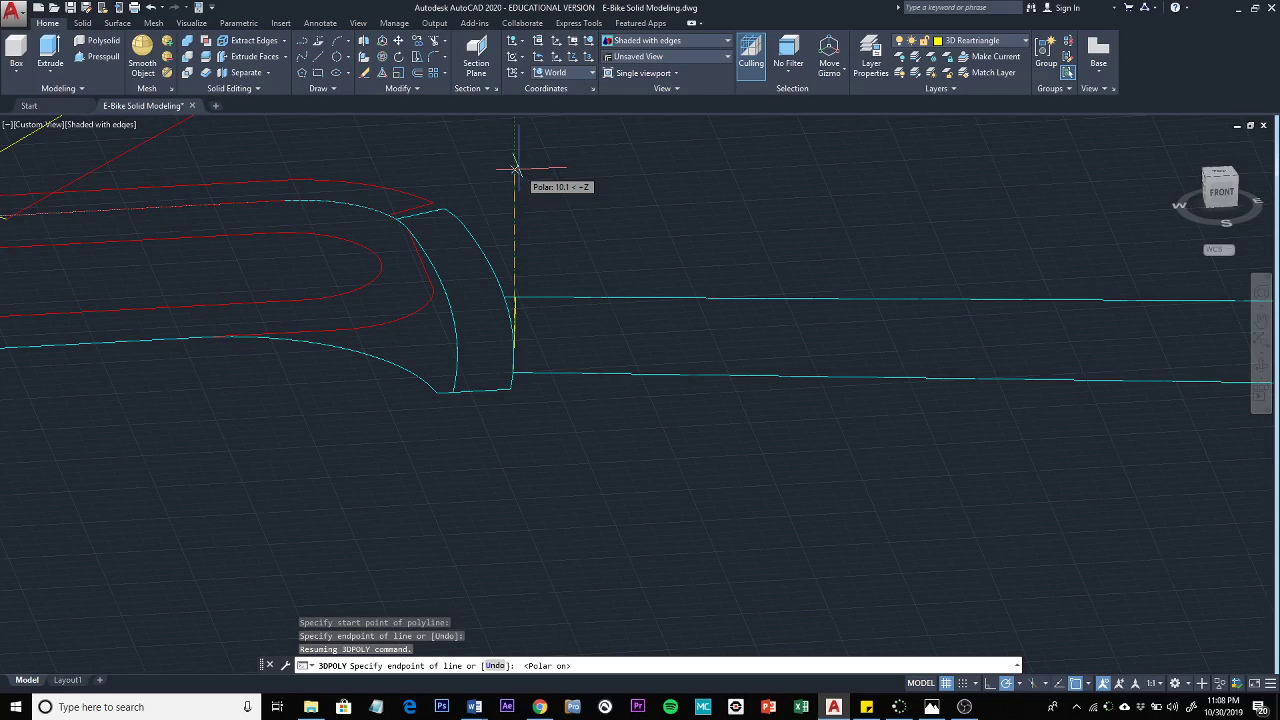
pyautogui.moveTo(515, 168); pyautogui.dragTo(531, 390, button='middle')
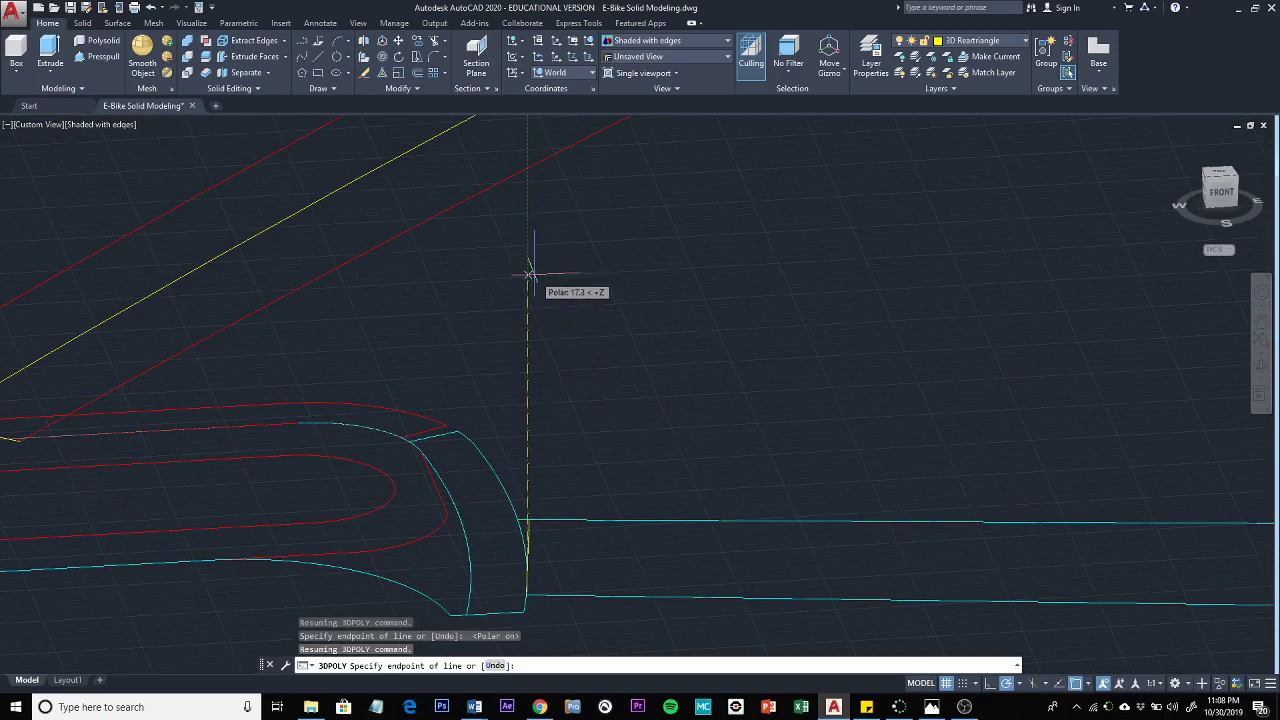
pyautogui.write('10')
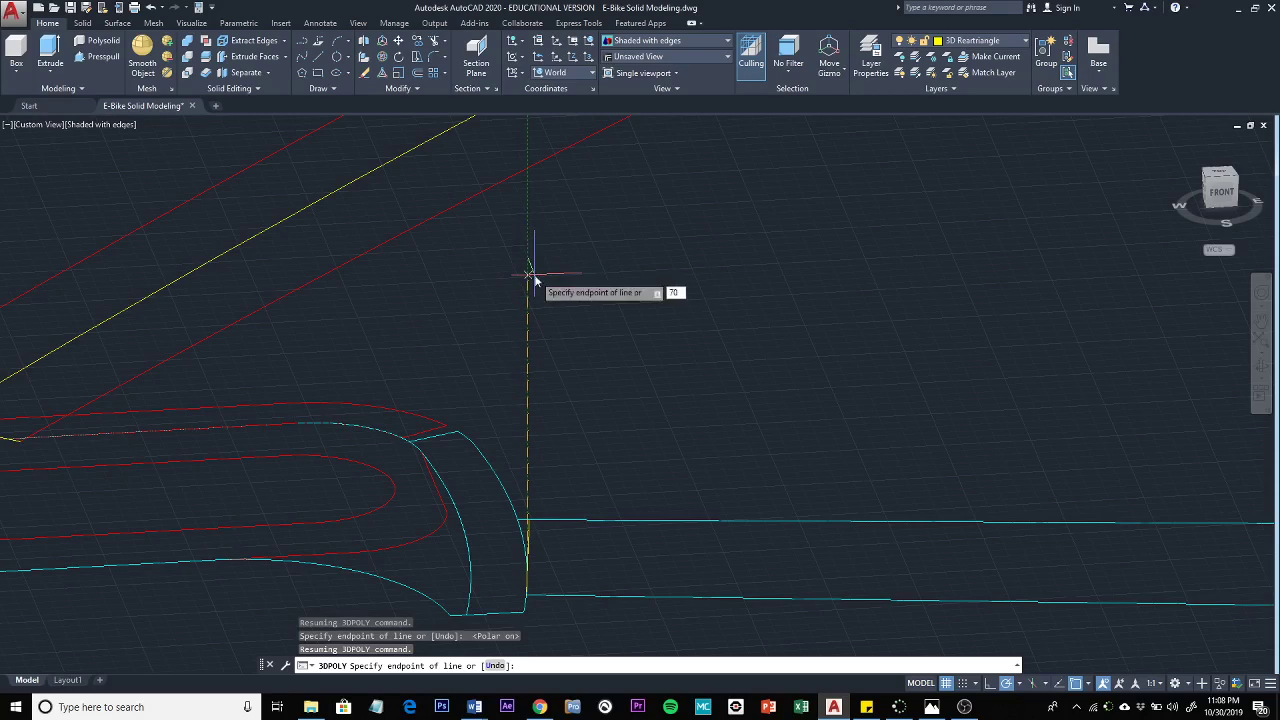
pyautogui.press('Return')
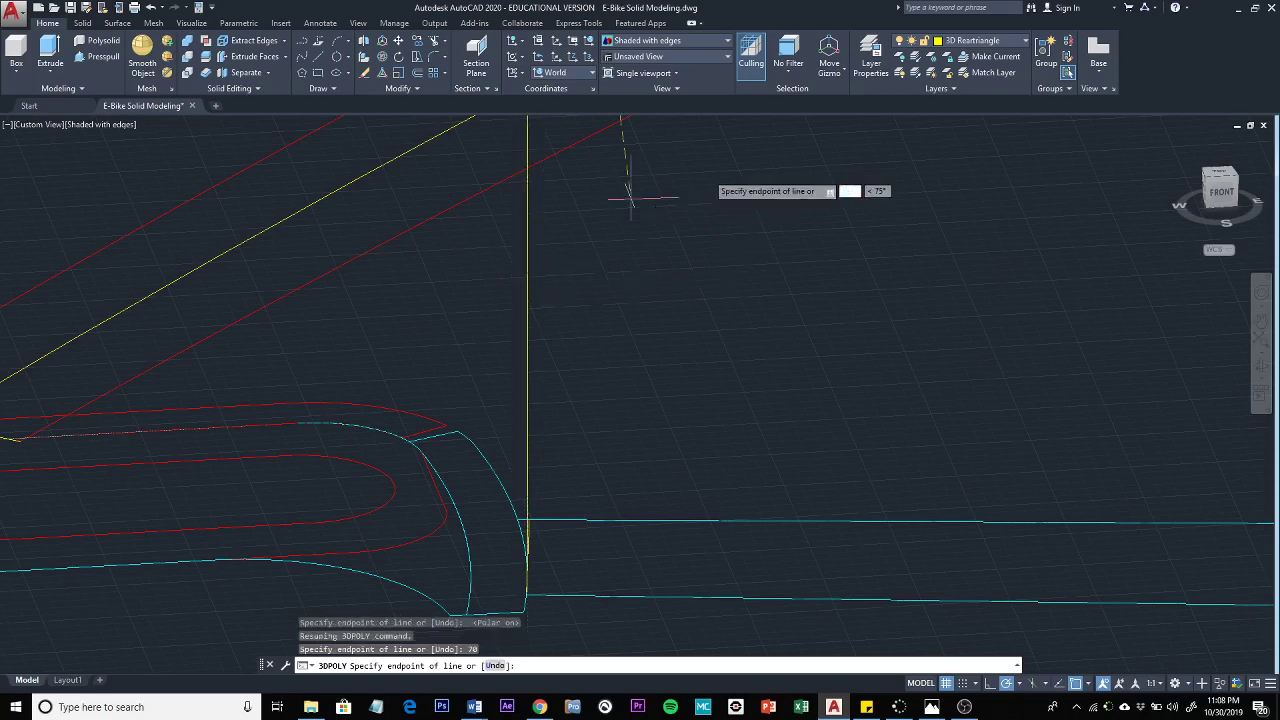
pyautogui.scroll(-2, 735, 170)
pyautogui.scroll(-8, 735, 172)
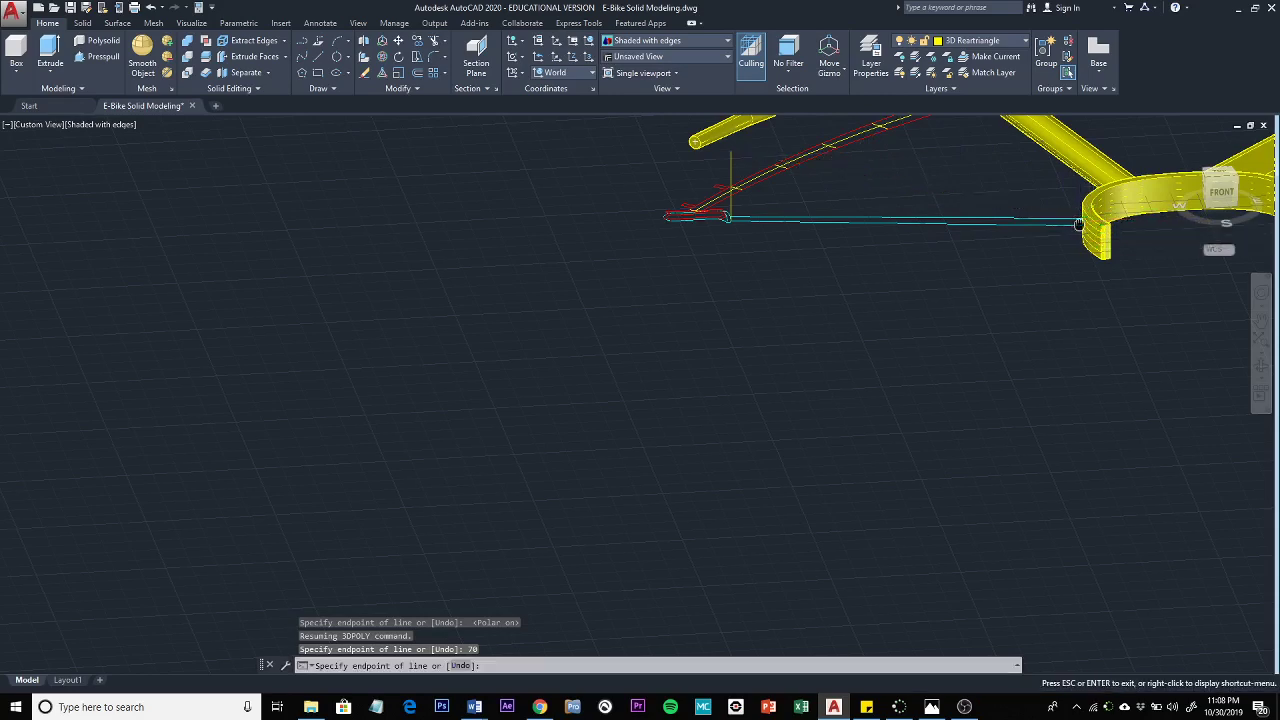
pyautogui.moveTo(1080, 217); pyautogui.dragTo(770, 305, button='middle')
pyautogui.scroll(5, 770, 305)
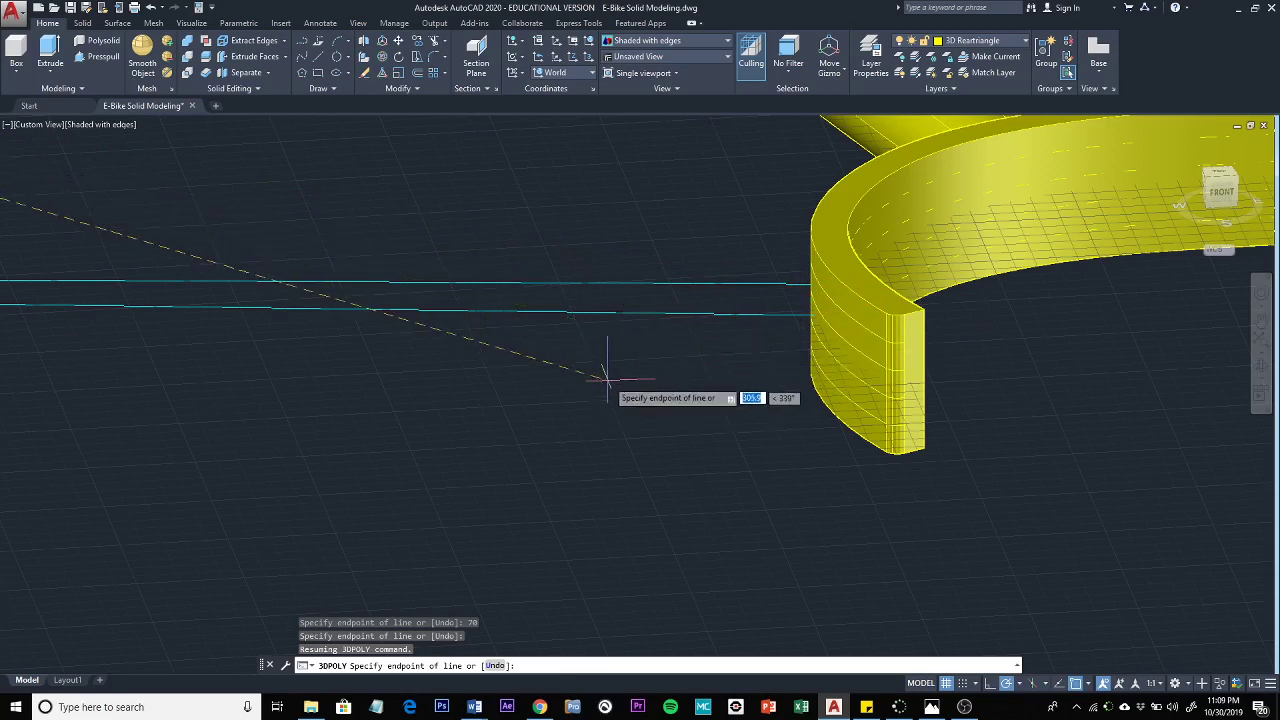
pyautogui.press('Escape')
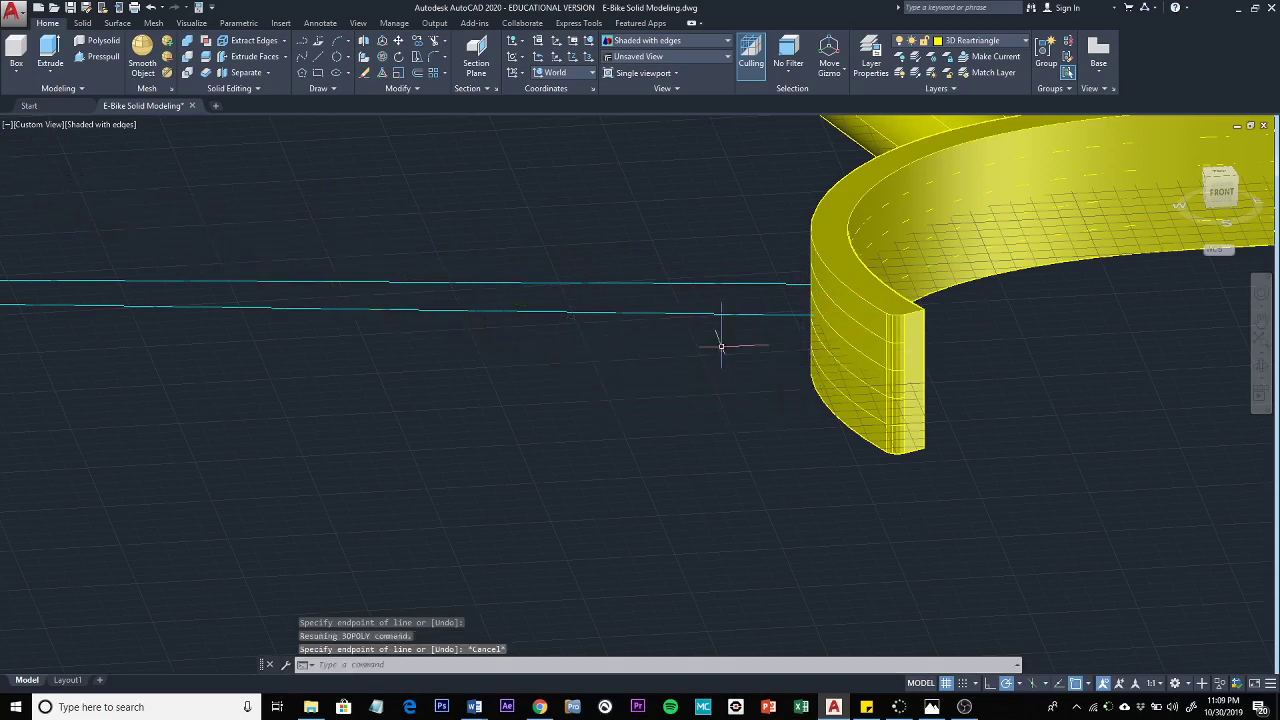
# - Turn off the 3D Frame layer and turn on the Centerlines and Frame layers
pyautogui.click(1024, 42)
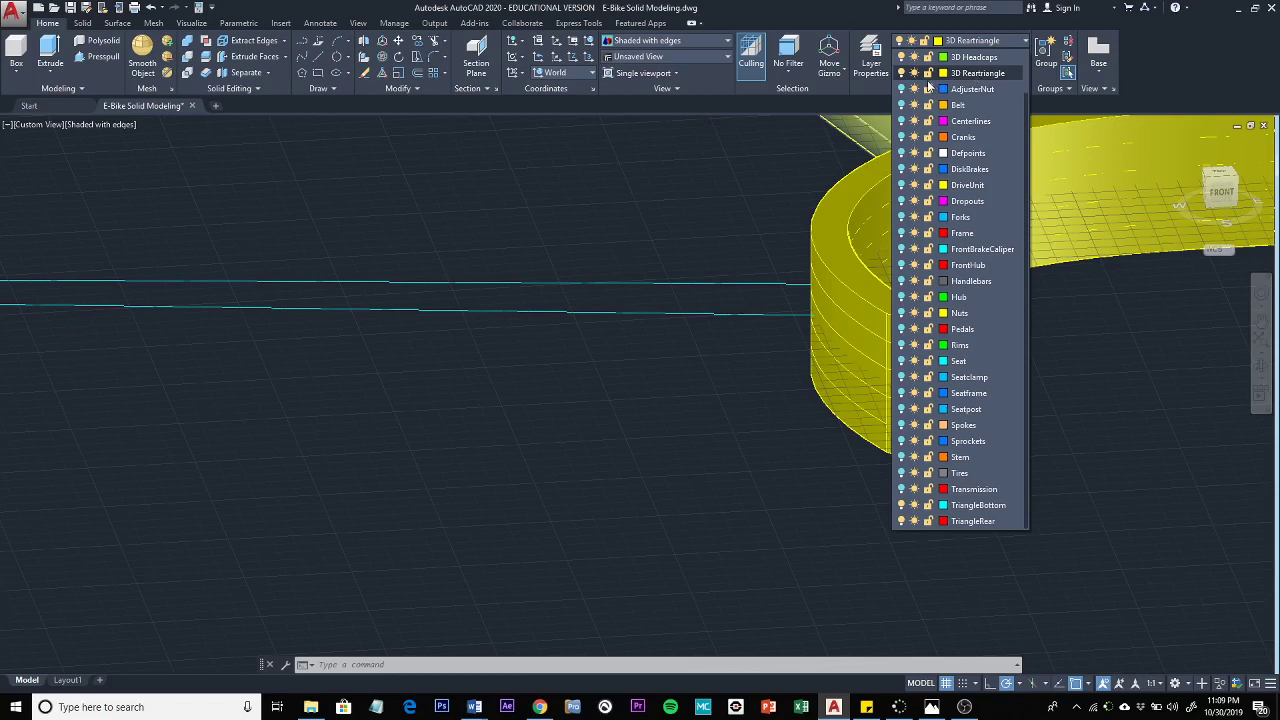
pyautogui.scroll(1, 1027, 95)
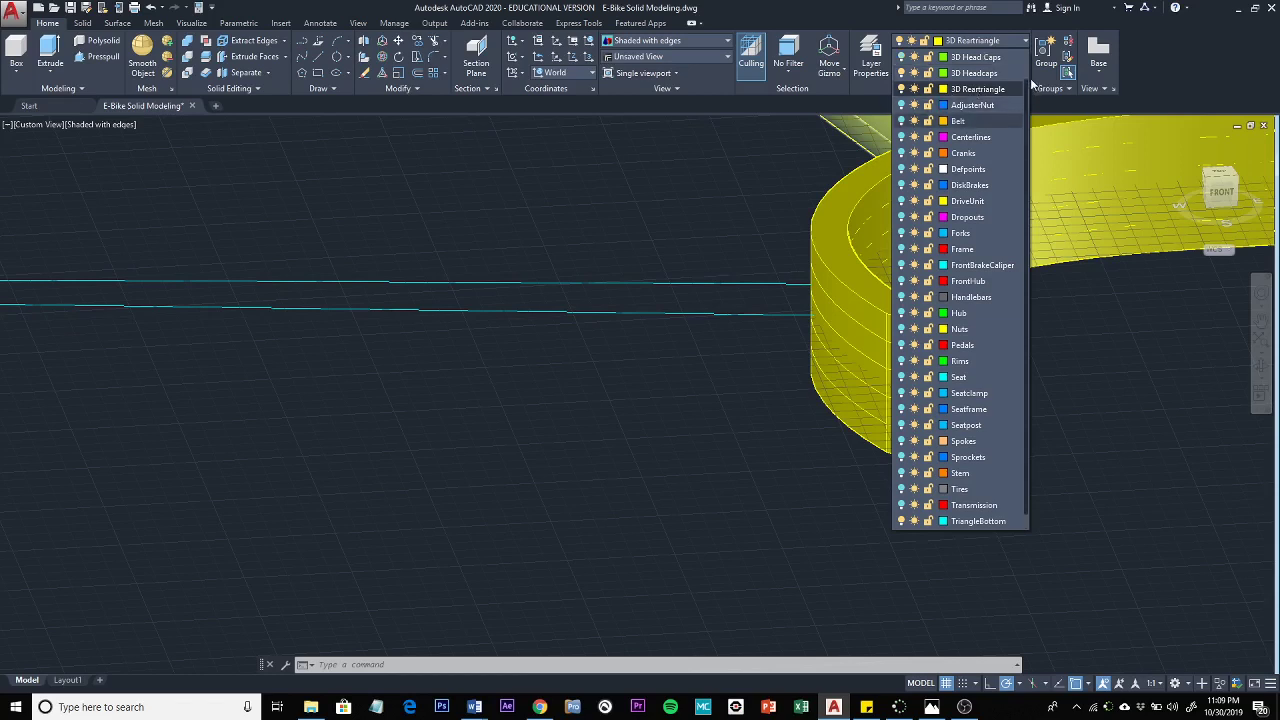
pyautogui.scroll(2, 1031, 85)
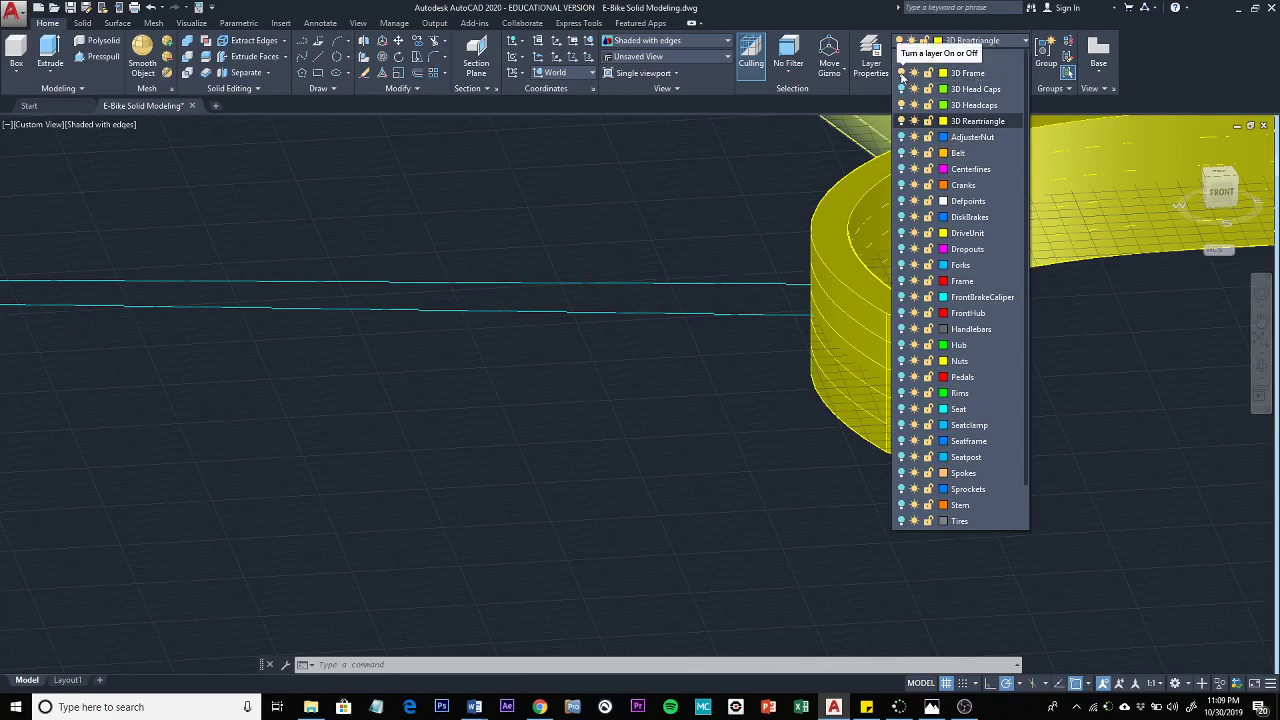
pyautogui.click(901, 73)
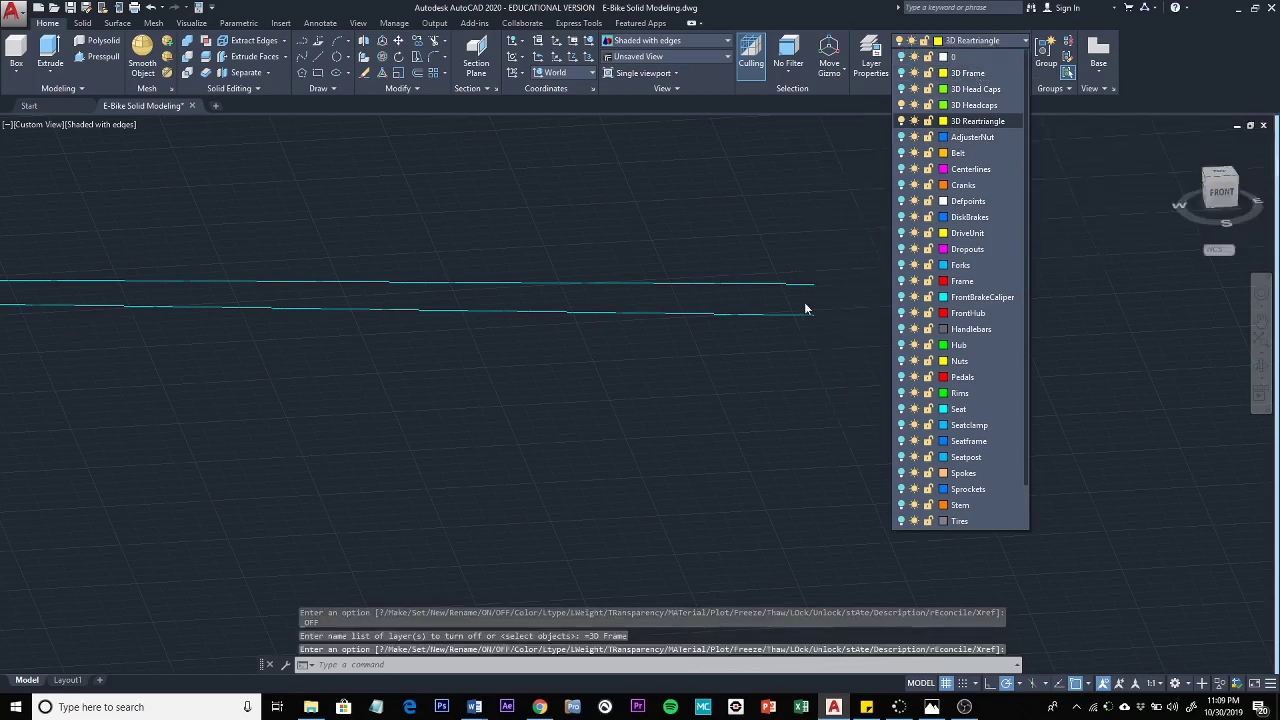
pyautogui.click(901, 170)
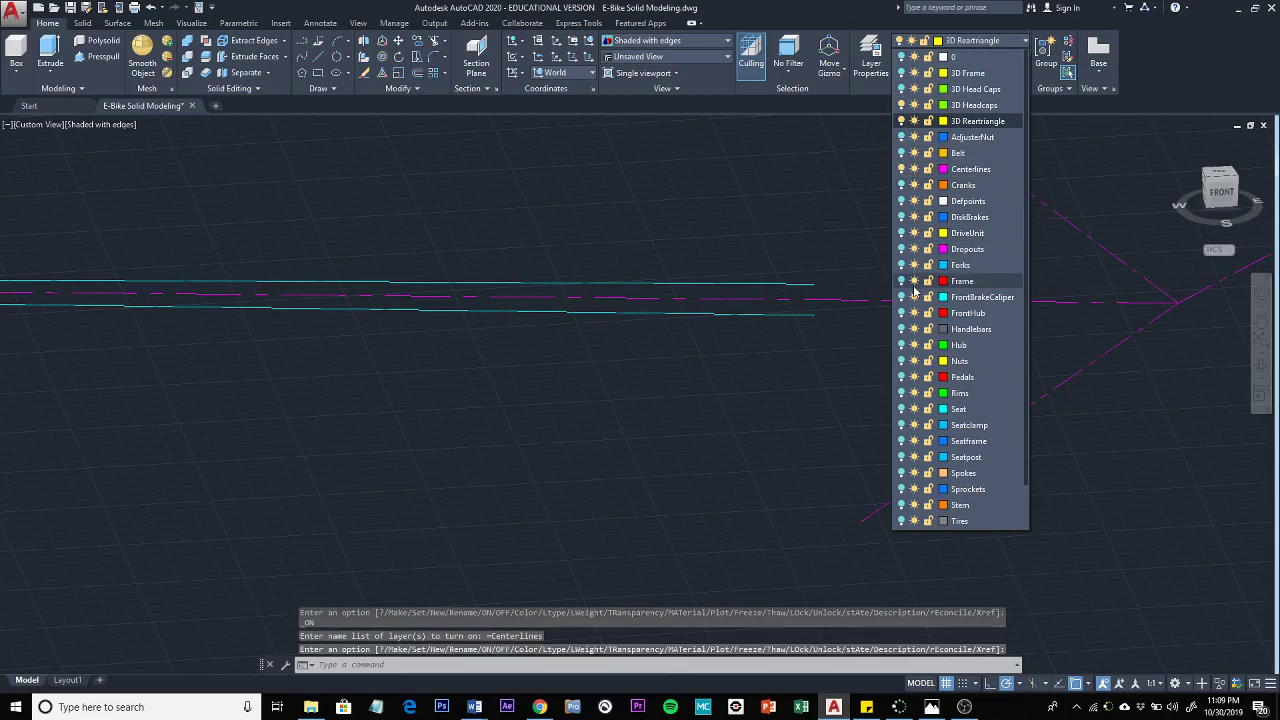
pyautogui.click(901, 285)
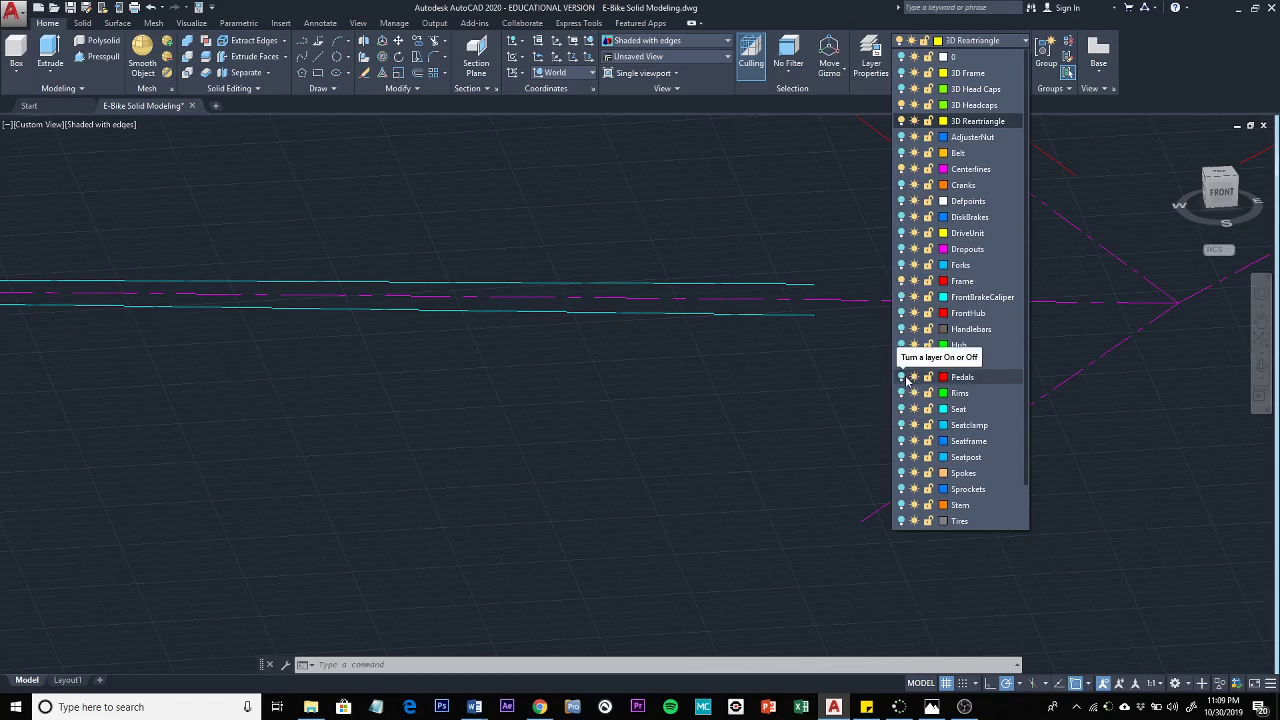
pyautogui.click(993, 44)
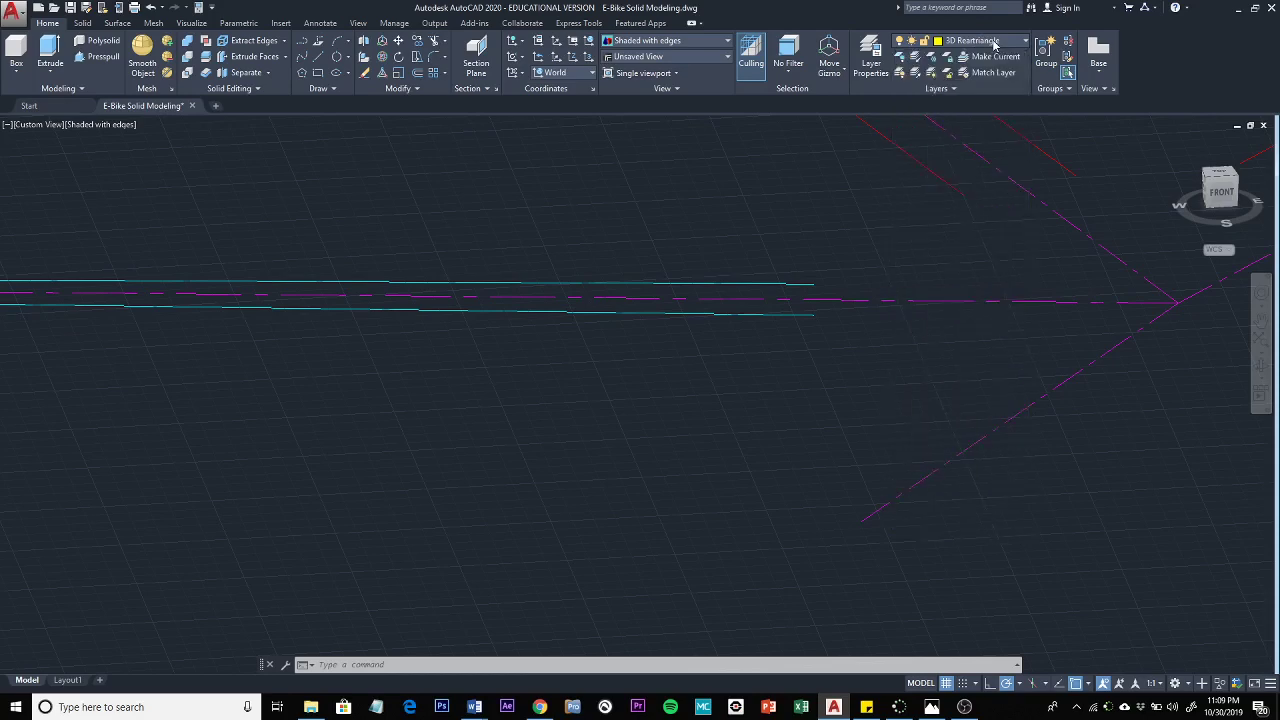
# - Turn on all layers of the drawing except 3D Frame, which is turned off
pyautogui.click(904, 77)
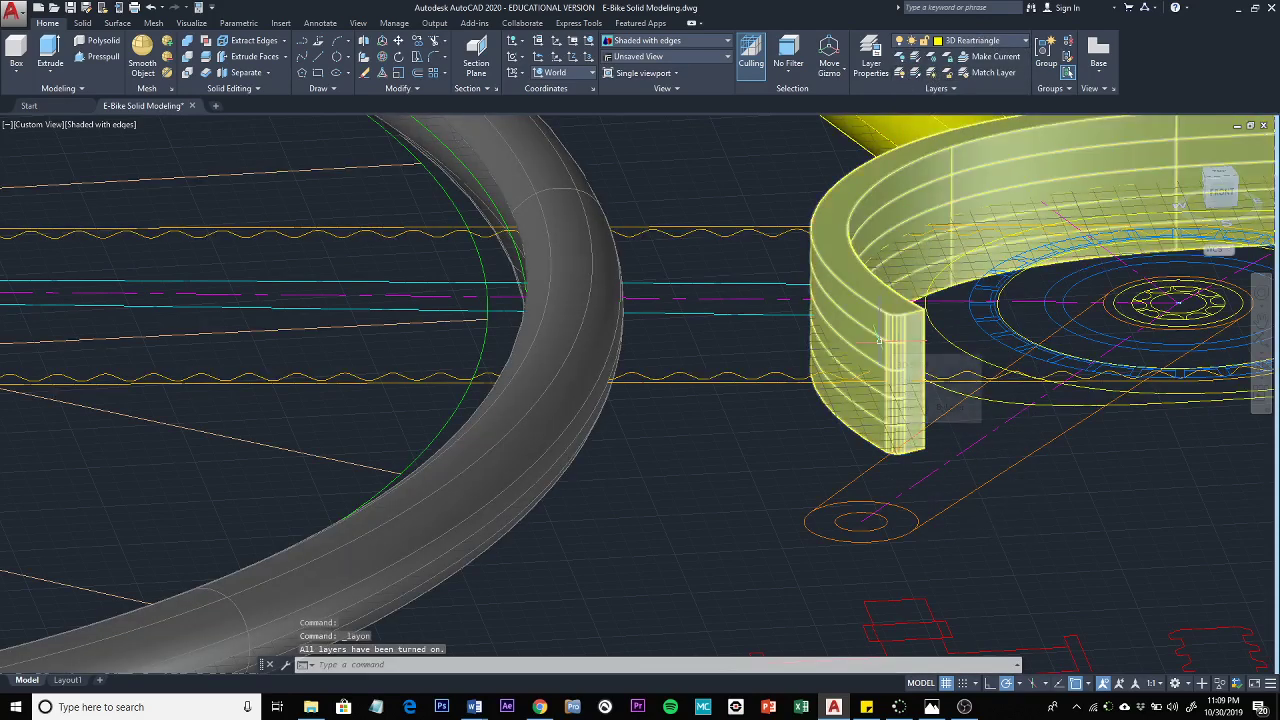
pyautogui.click(1025, 41)
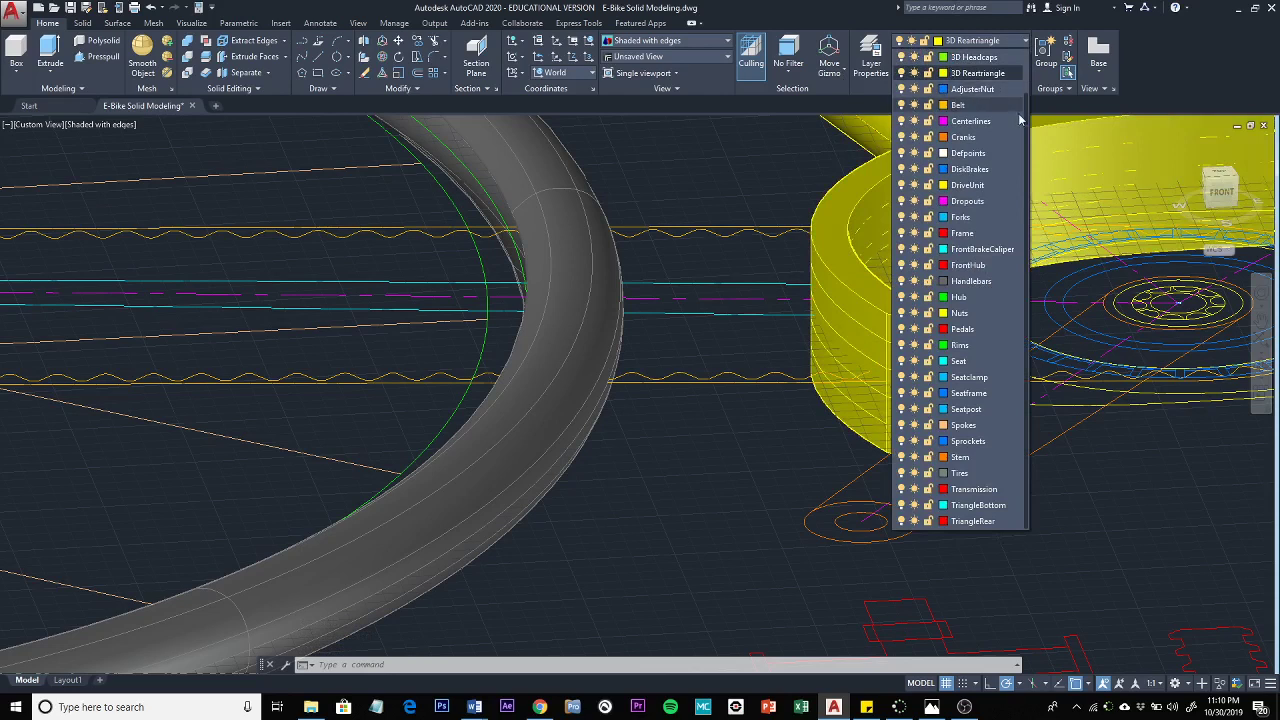
pyautogui.moveTo(1025, 122); pyautogui.dragTo(1027, 75)
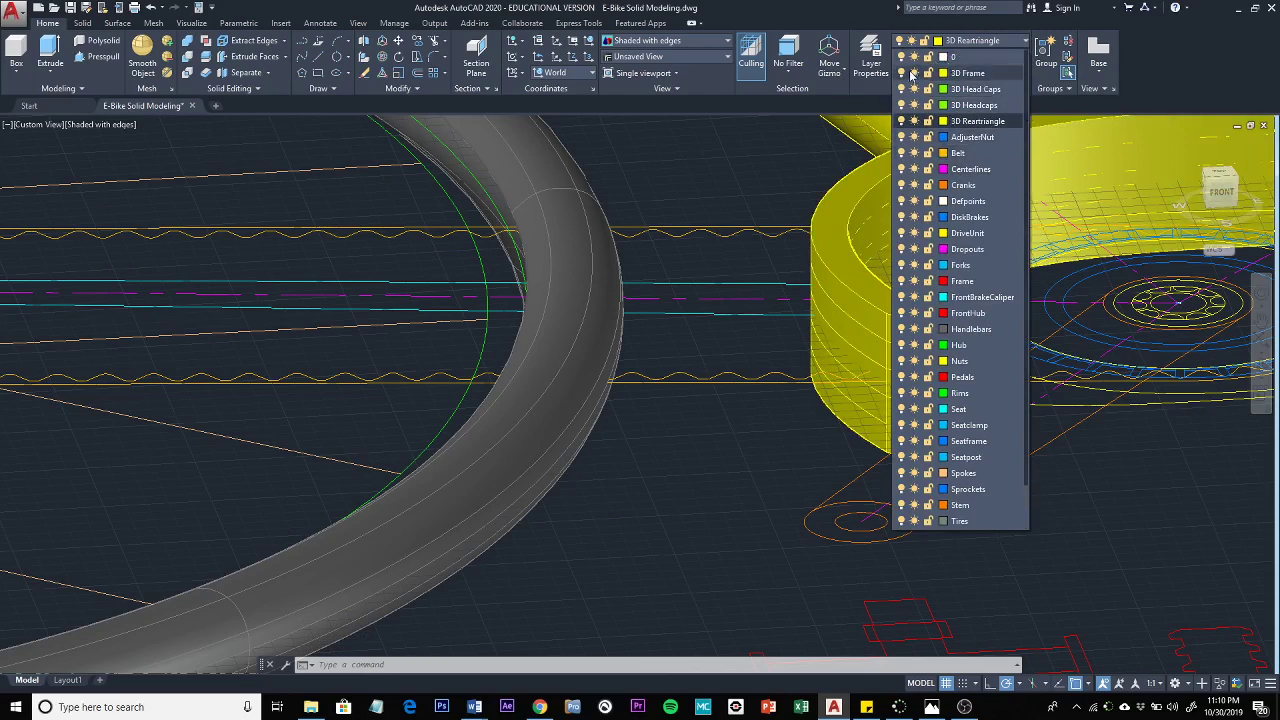
pyautogui.click(902, 73)
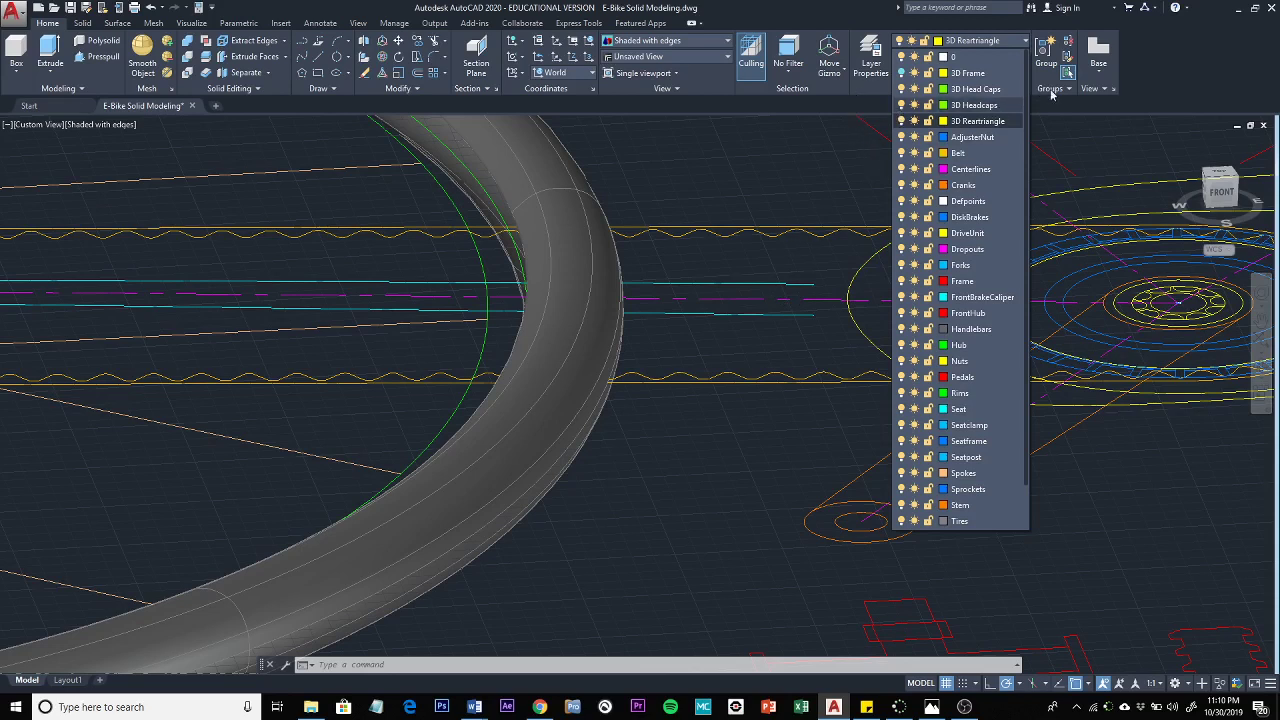
pyautogui.click(1200, 55)
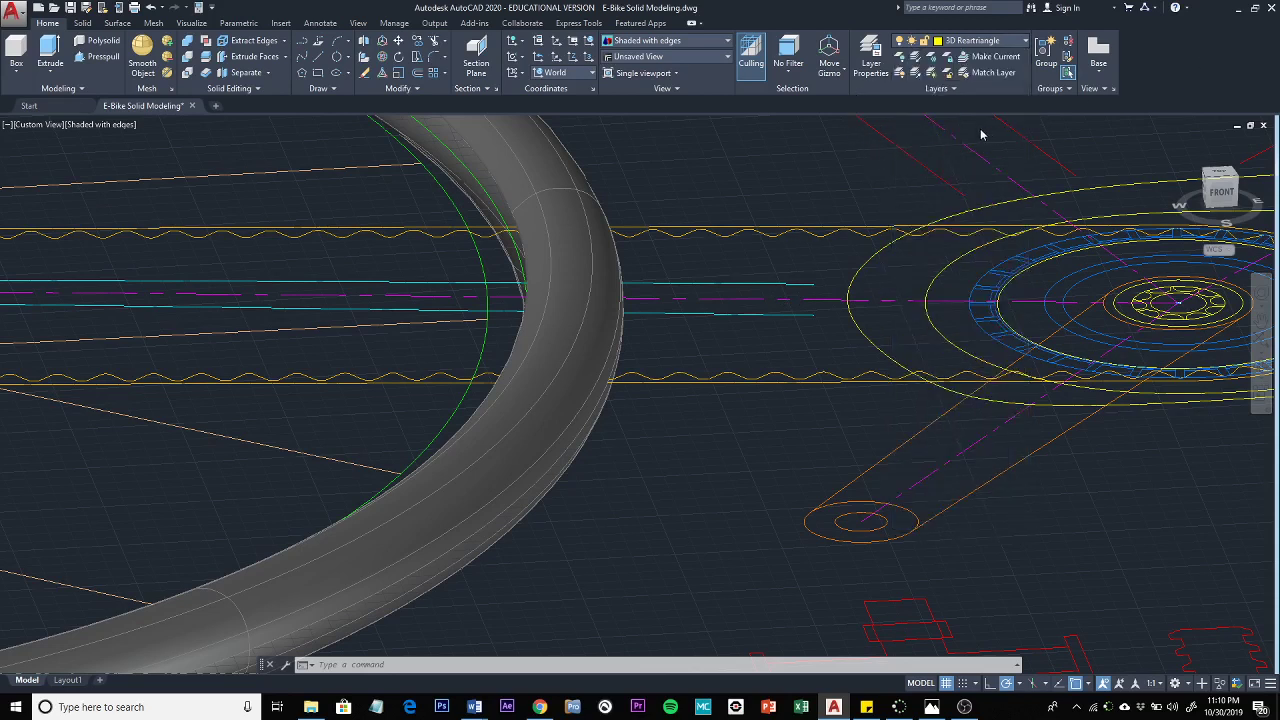
# - Isolate the layers of the two cyan bottom tube lines, the yellow vertical polyline, the curved solid tube and the red upper tube outline
pyautogui.click(917, 58)
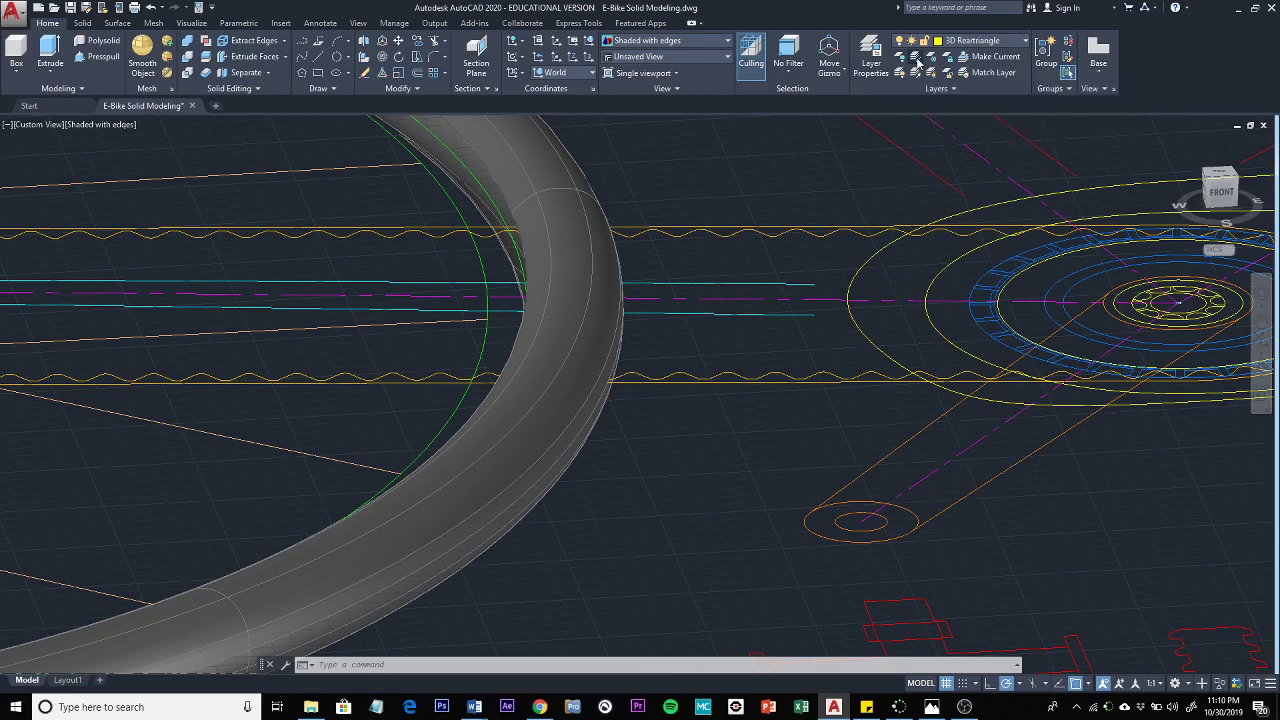
pyautogui.click(795, 284)
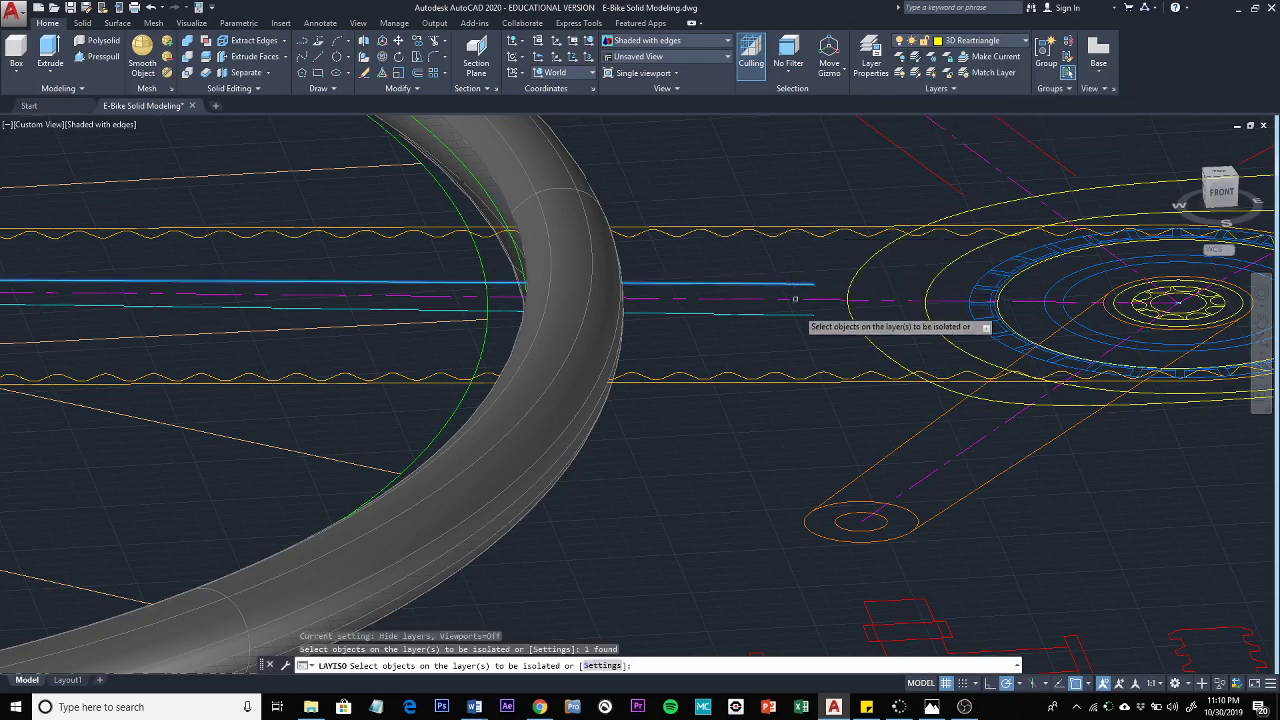
pyautogui.click(797, 313)
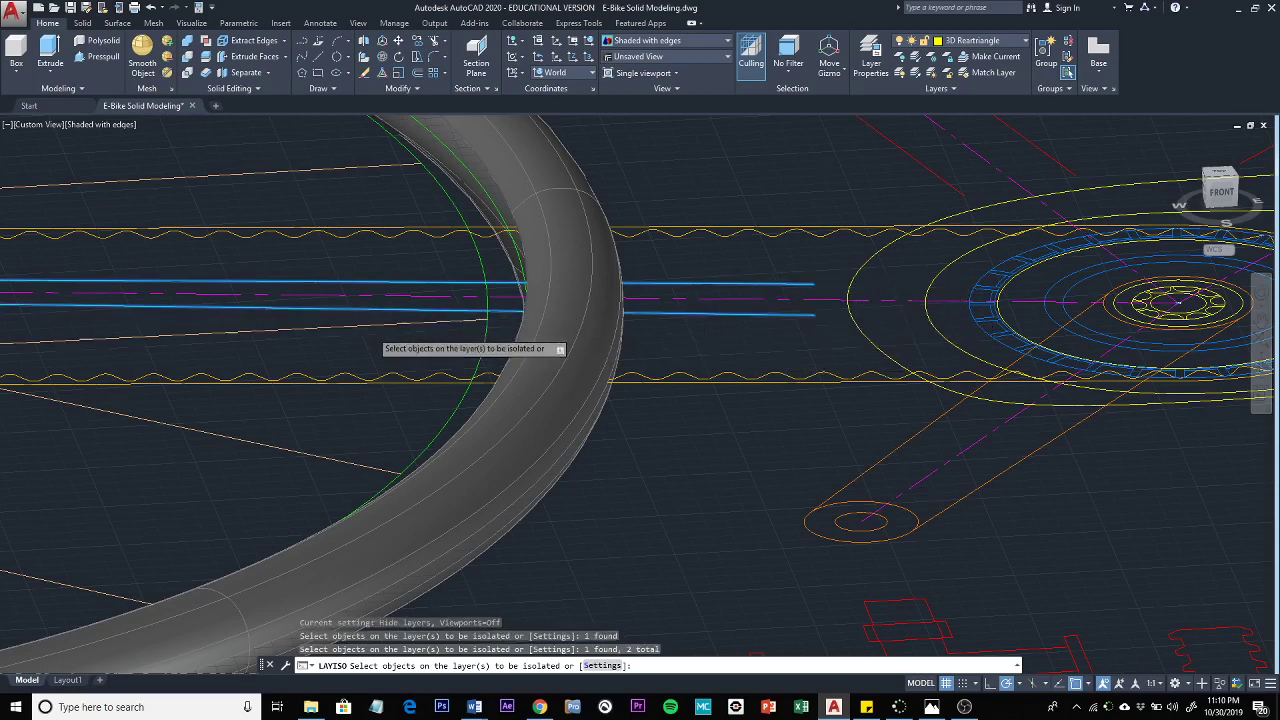
pyautogui.scroll(-2, 371, 330)
pyautogui.moveTo(371, 330); pyautogui.dragTo(821, 345, button='middle')
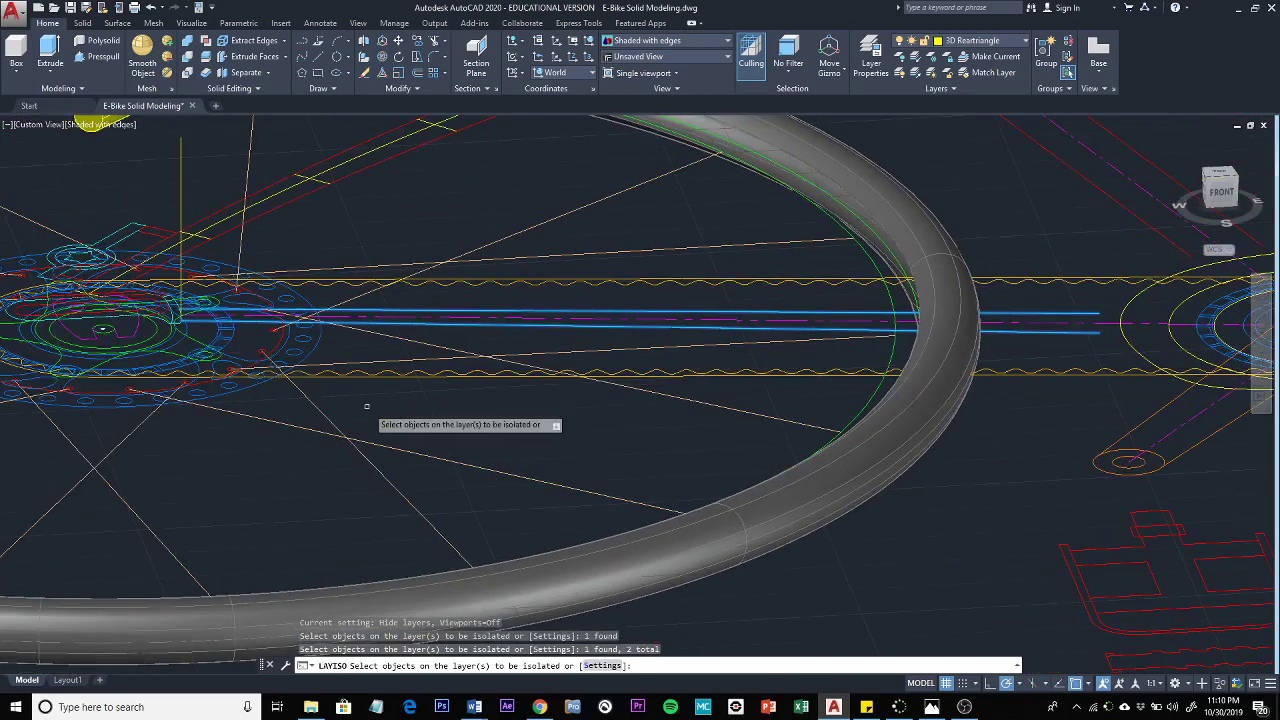
pyautogui.scroll(-2, 460, 370)
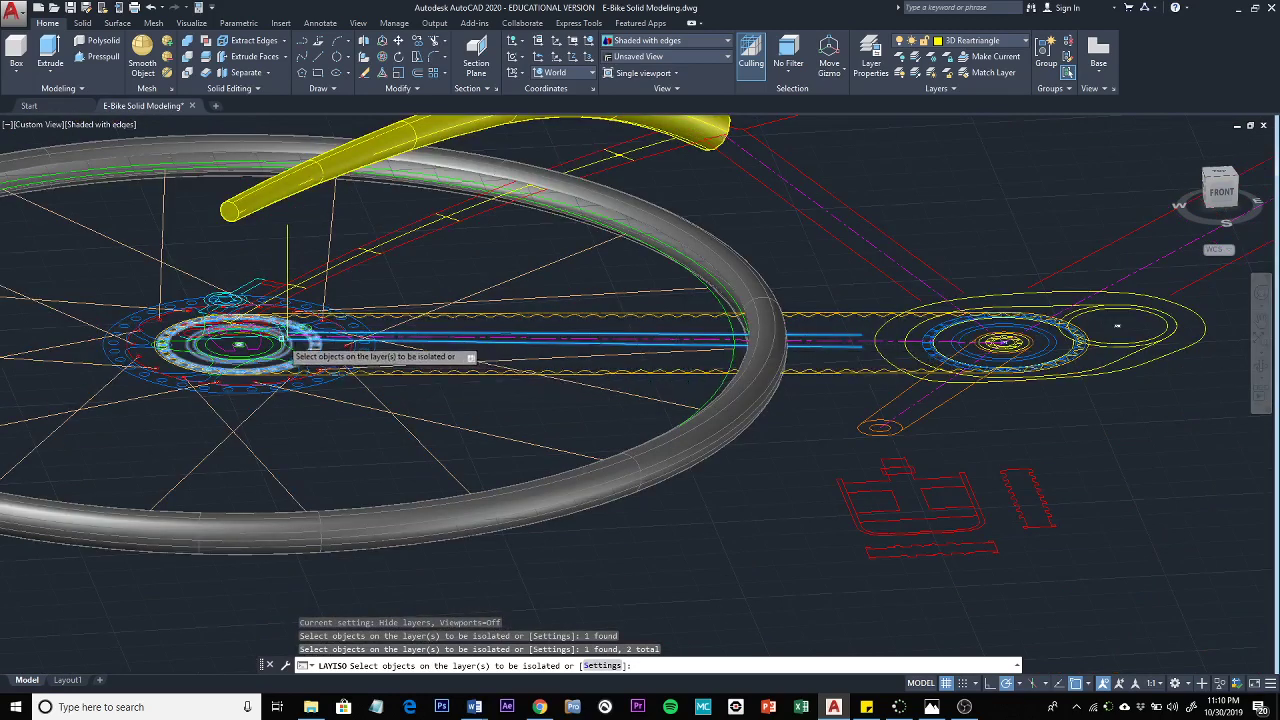
pyautogui.click(246, 201)
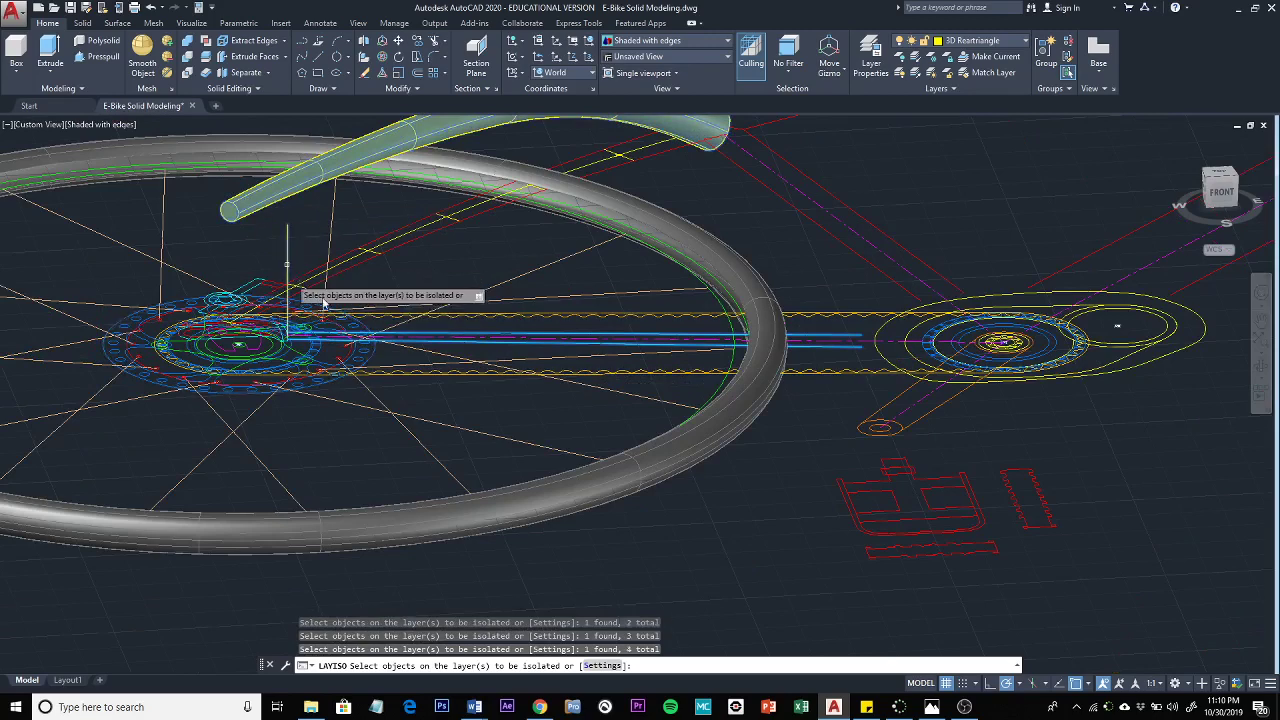
pyautogui.click(256, 167)
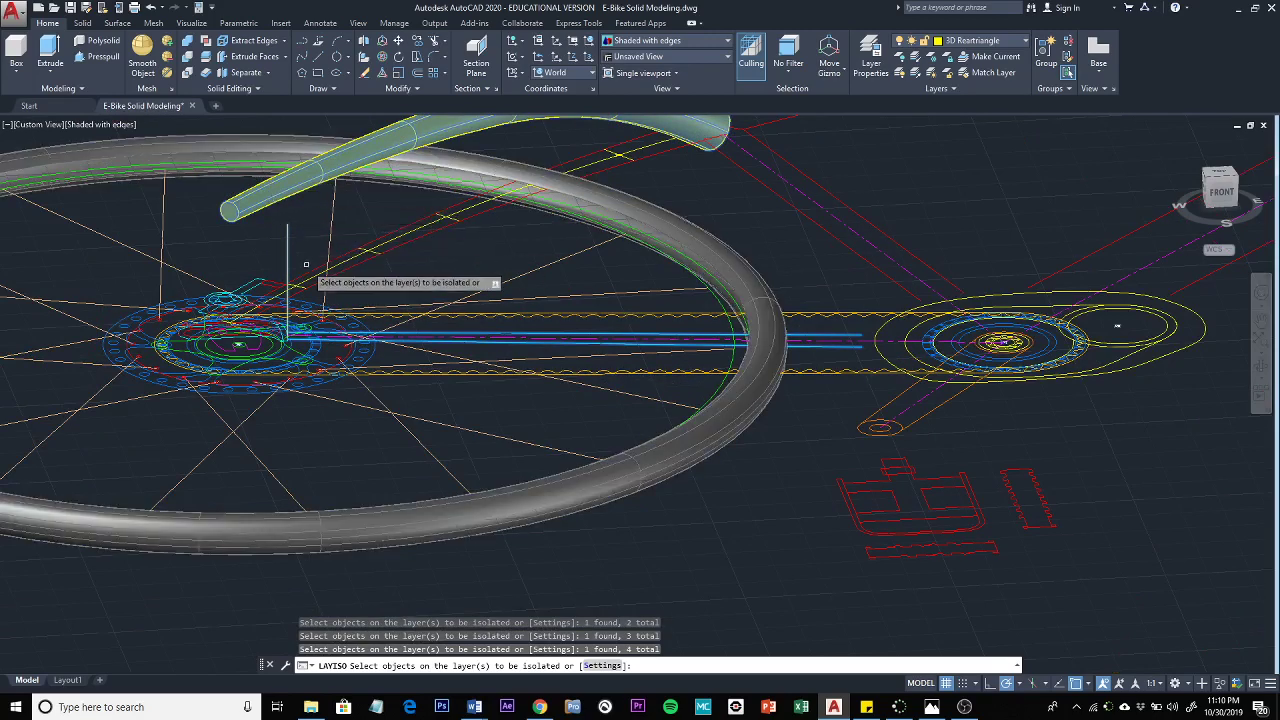
pyautogui.click(423, 233)
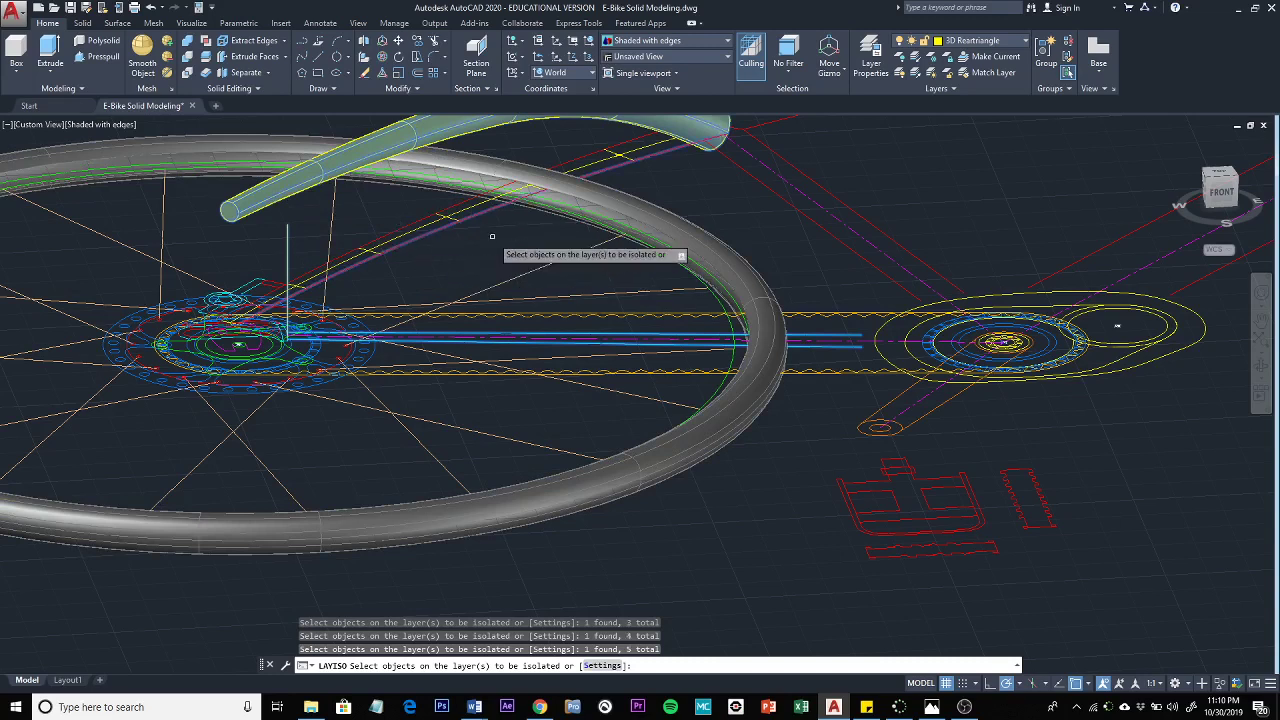
pyautogui.press('Return')
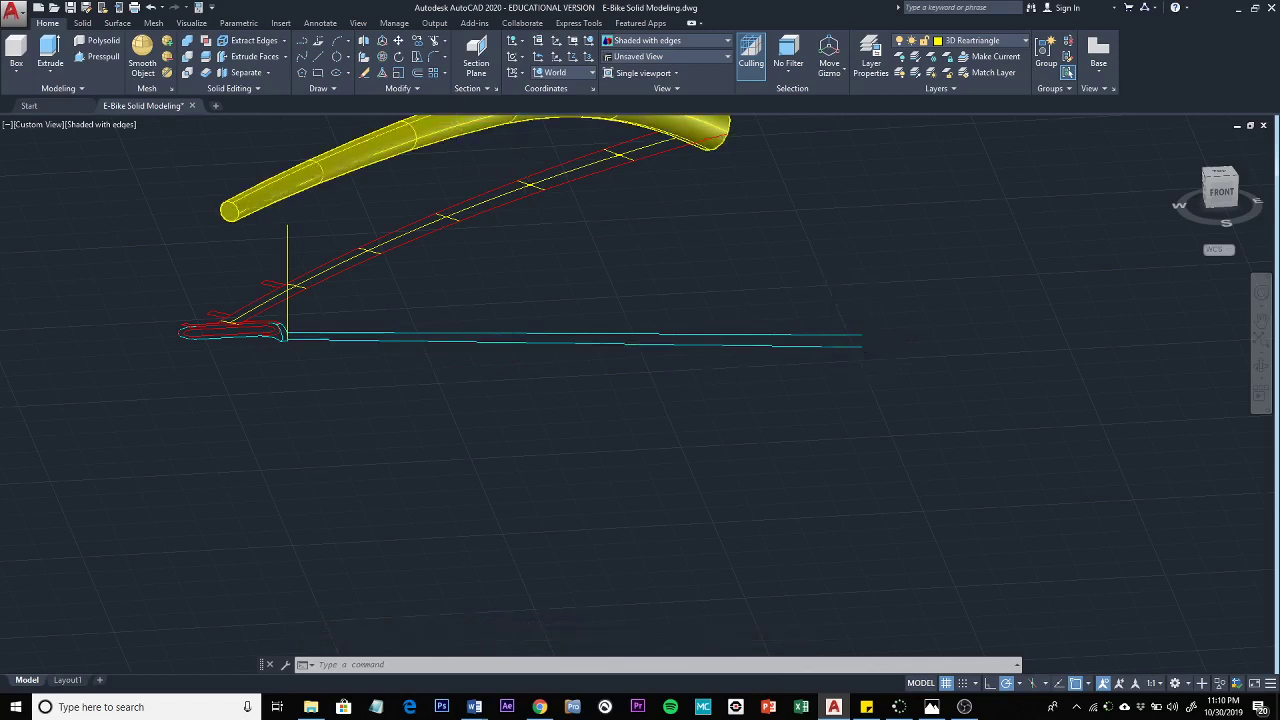
pyautogui.moveTo(832, 287); pyautogui.dragTo(571, 329, button='middle')
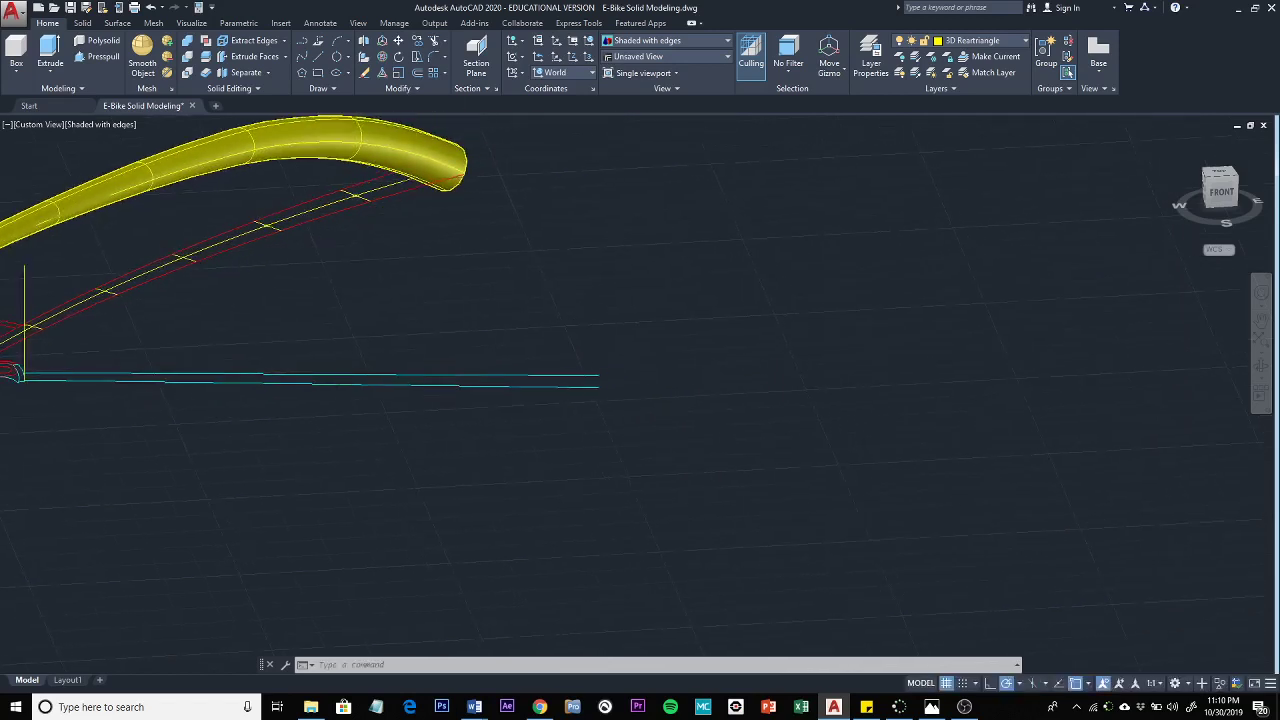
pyautogui.click(318, 57)
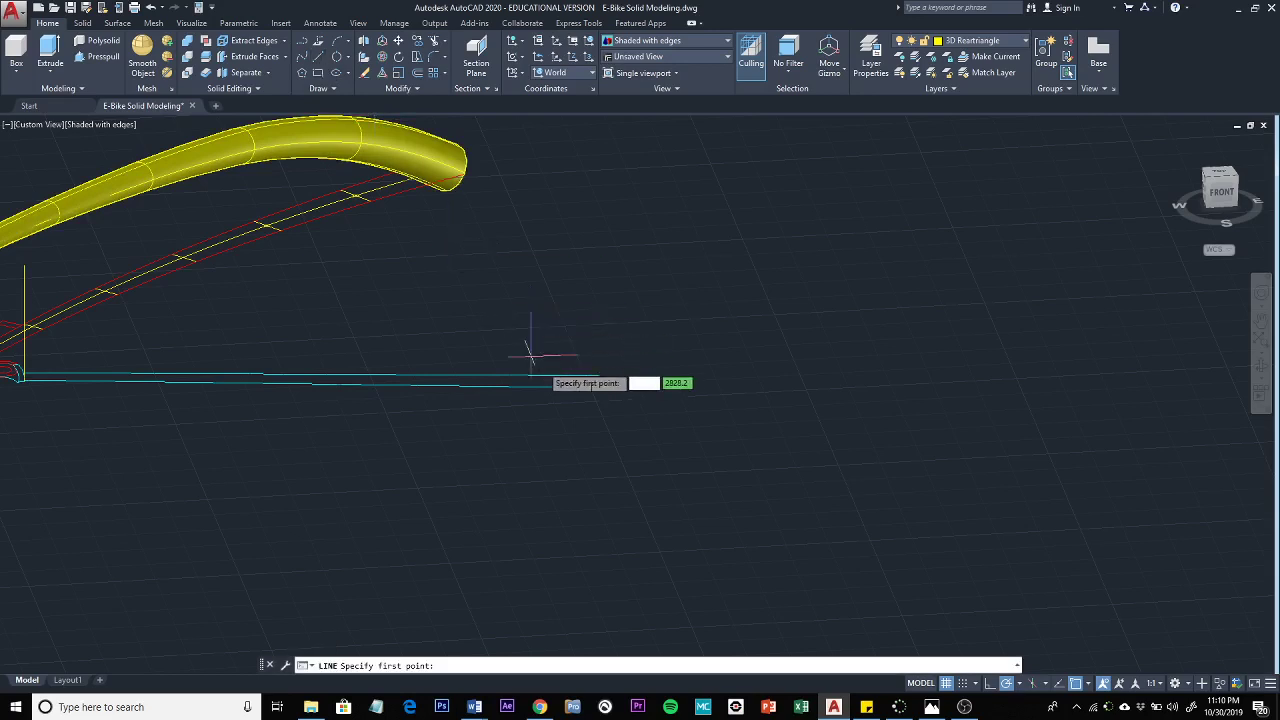
pyautogui.scroll(5, 590, 378)
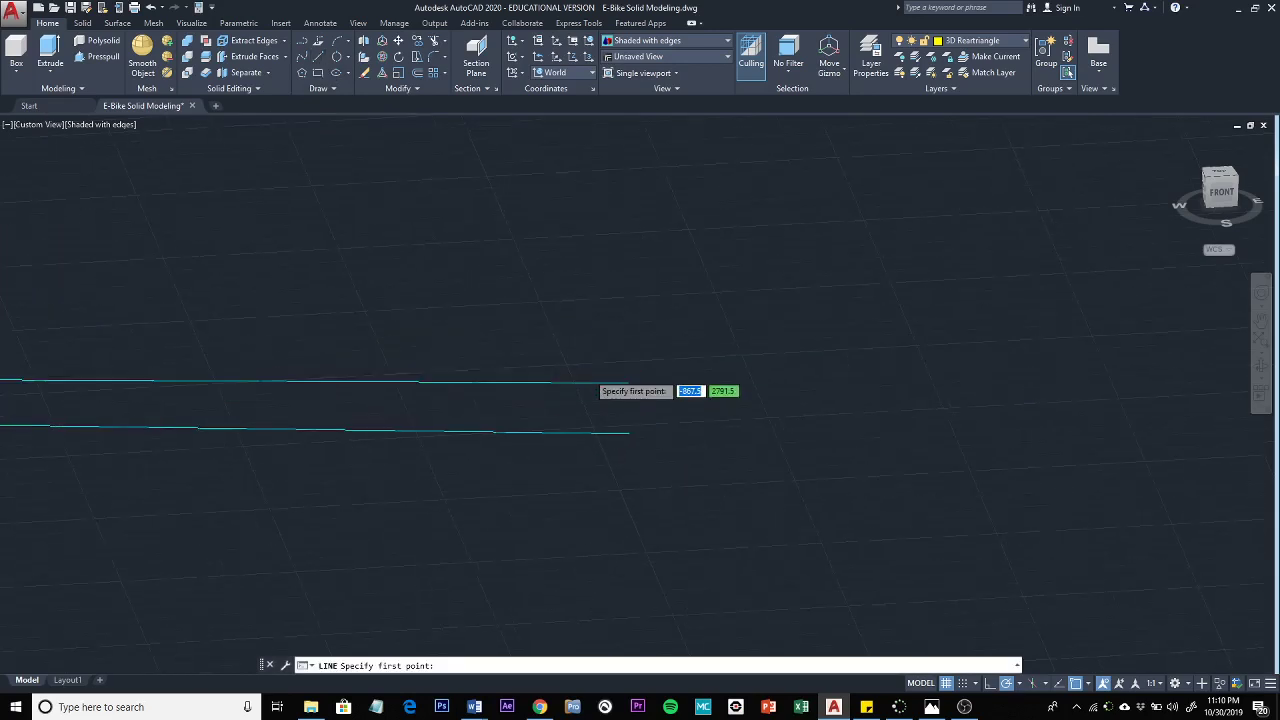
pyautogui.click(628, 433)
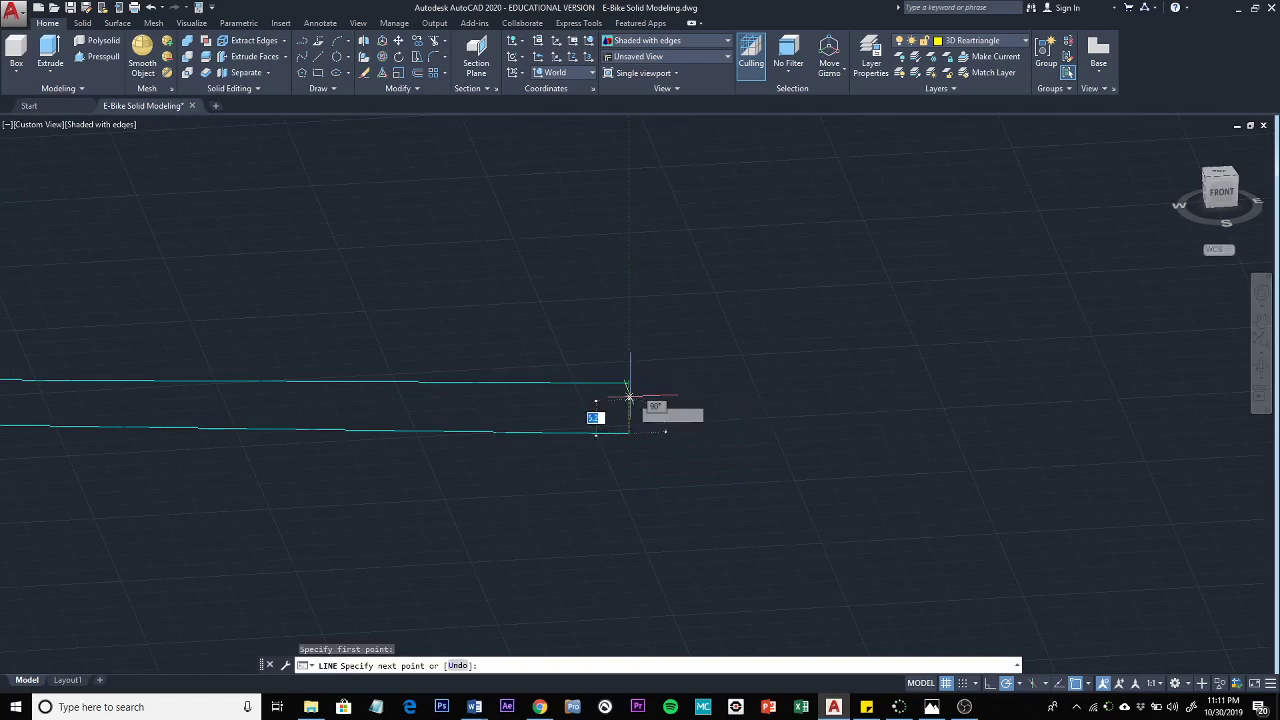
pyautogui.scroll(4, 630, 396)
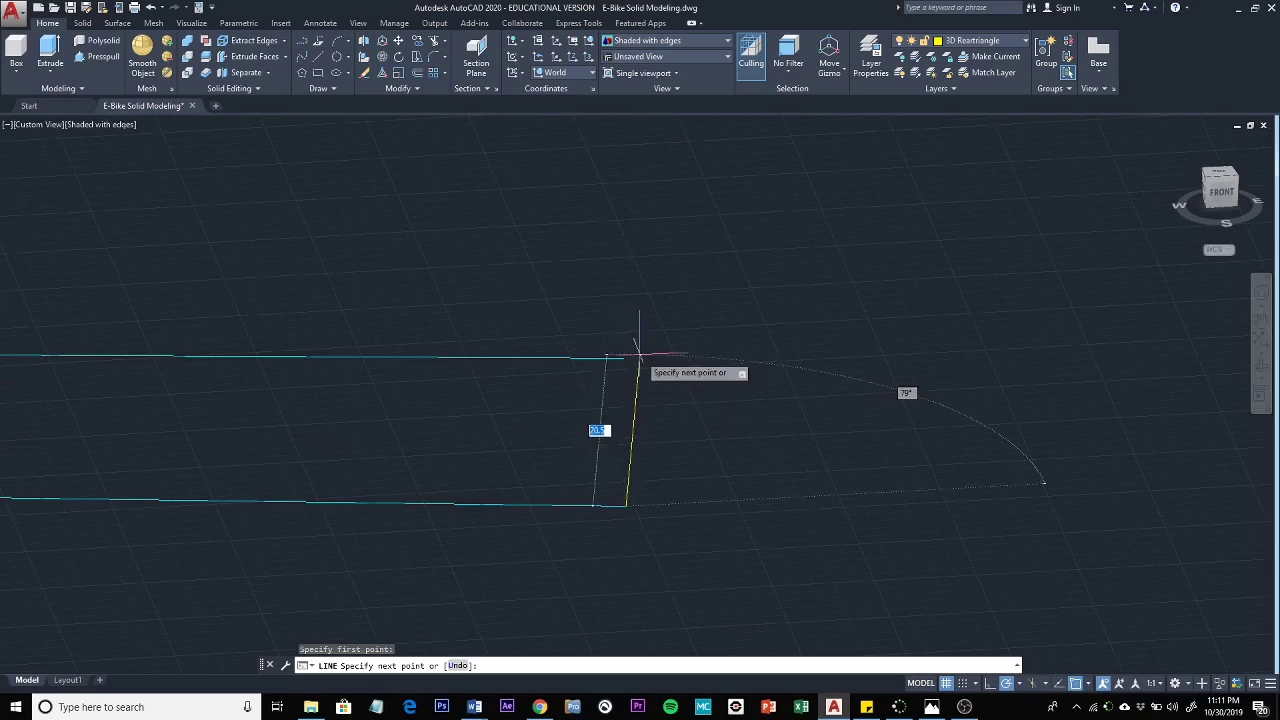
pyautogui.press('Escape')
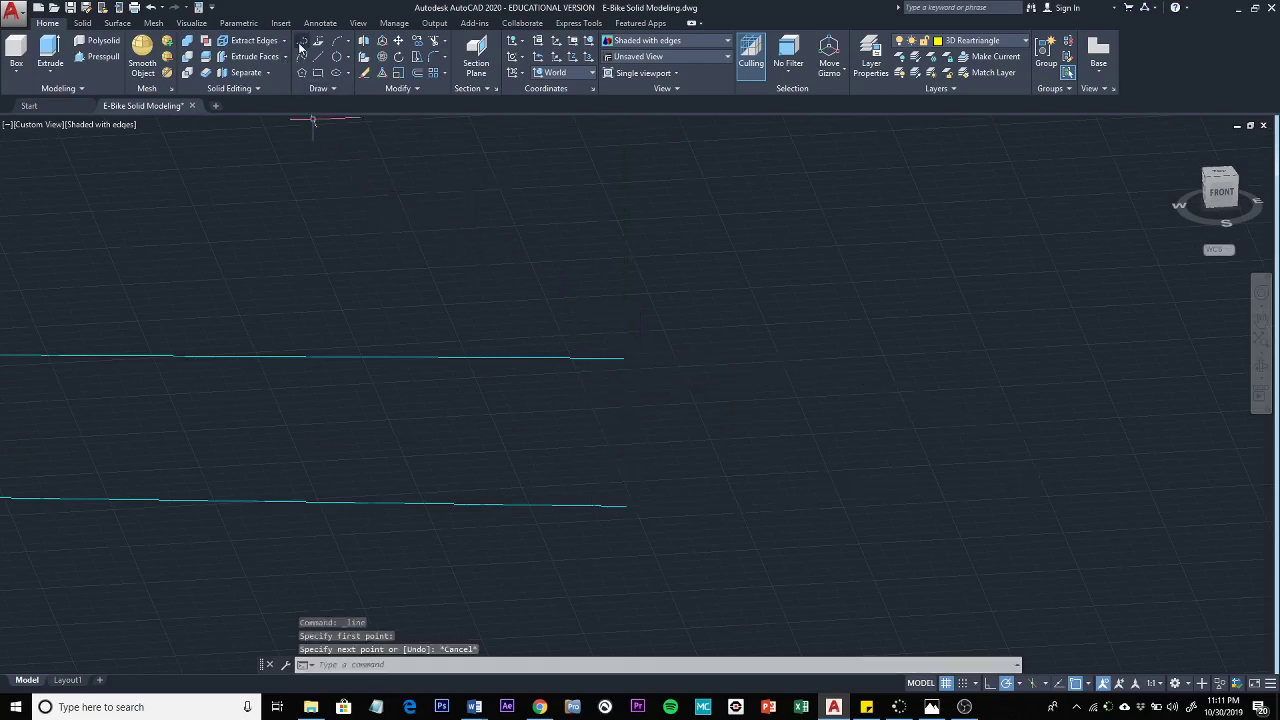
# - Draw a vertical line from the frame-side end of the upper cyan tube line down to the lower cyan tube line
pyautogui.press('Return')
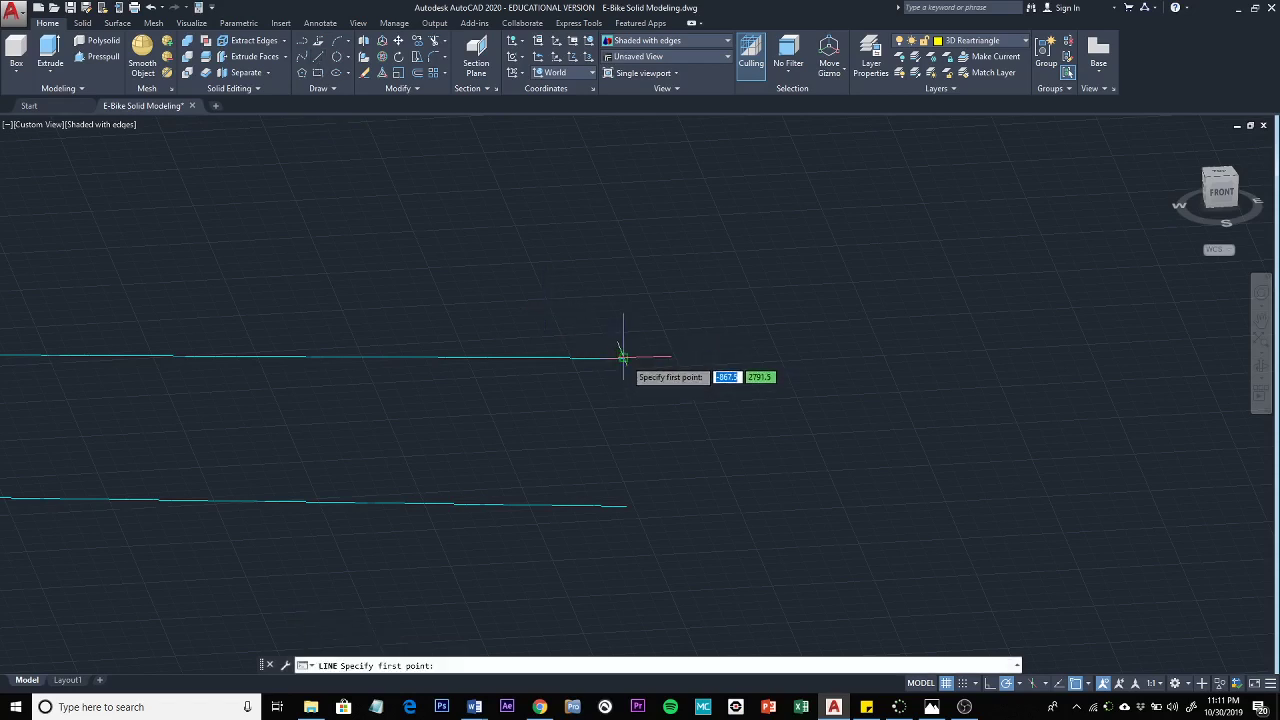
pyautogui.click(625, 357)
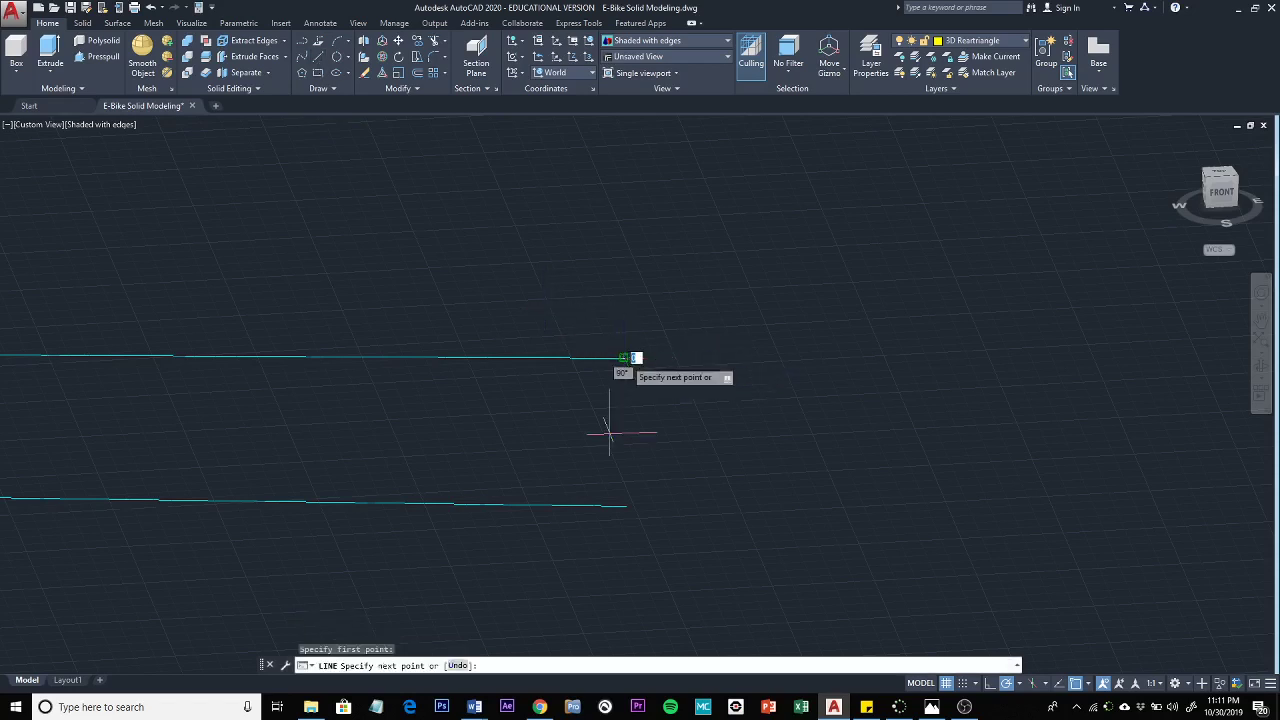
pyautogui.click(607, 506)
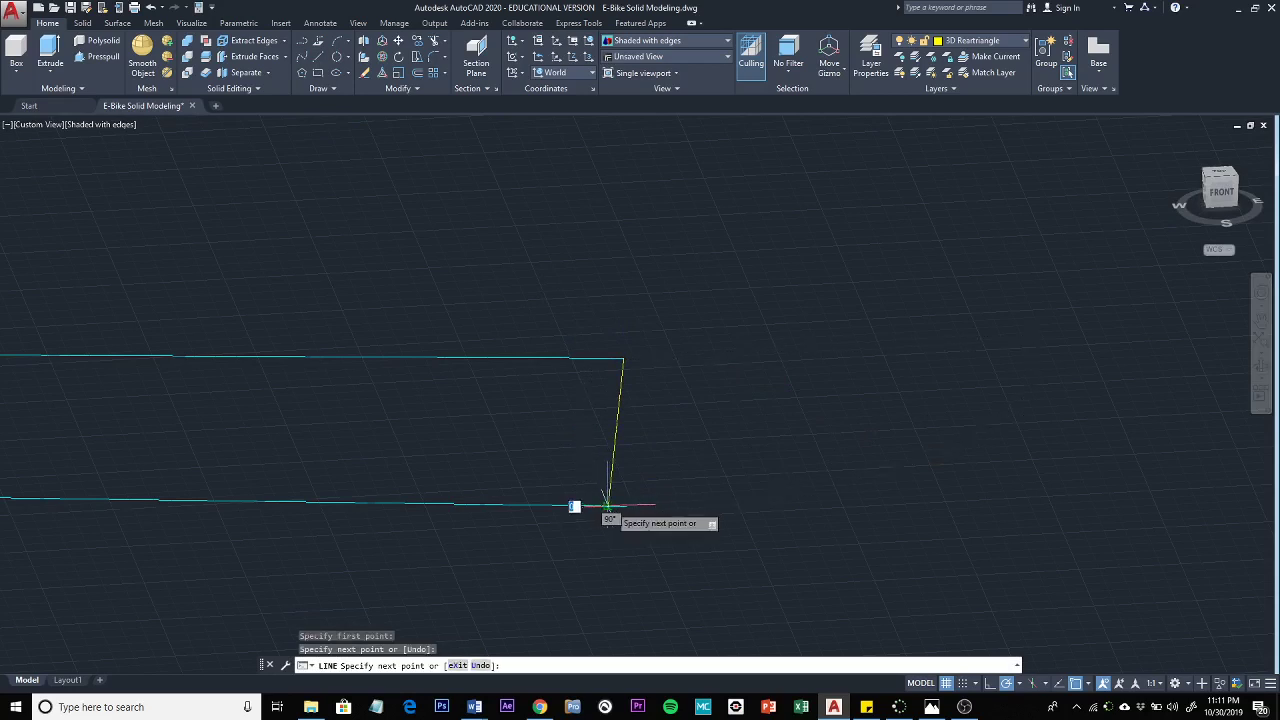
pyautogui.press('Escape')
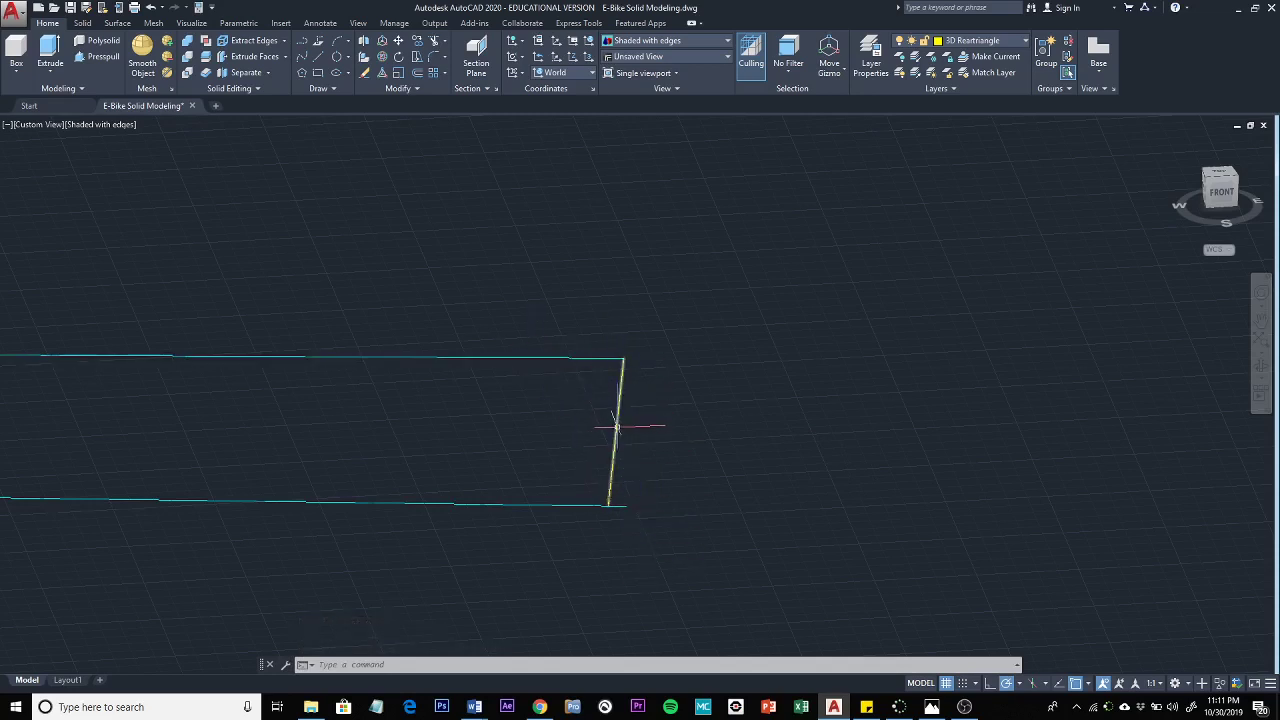
pyautogui.moveTo(616, 427)
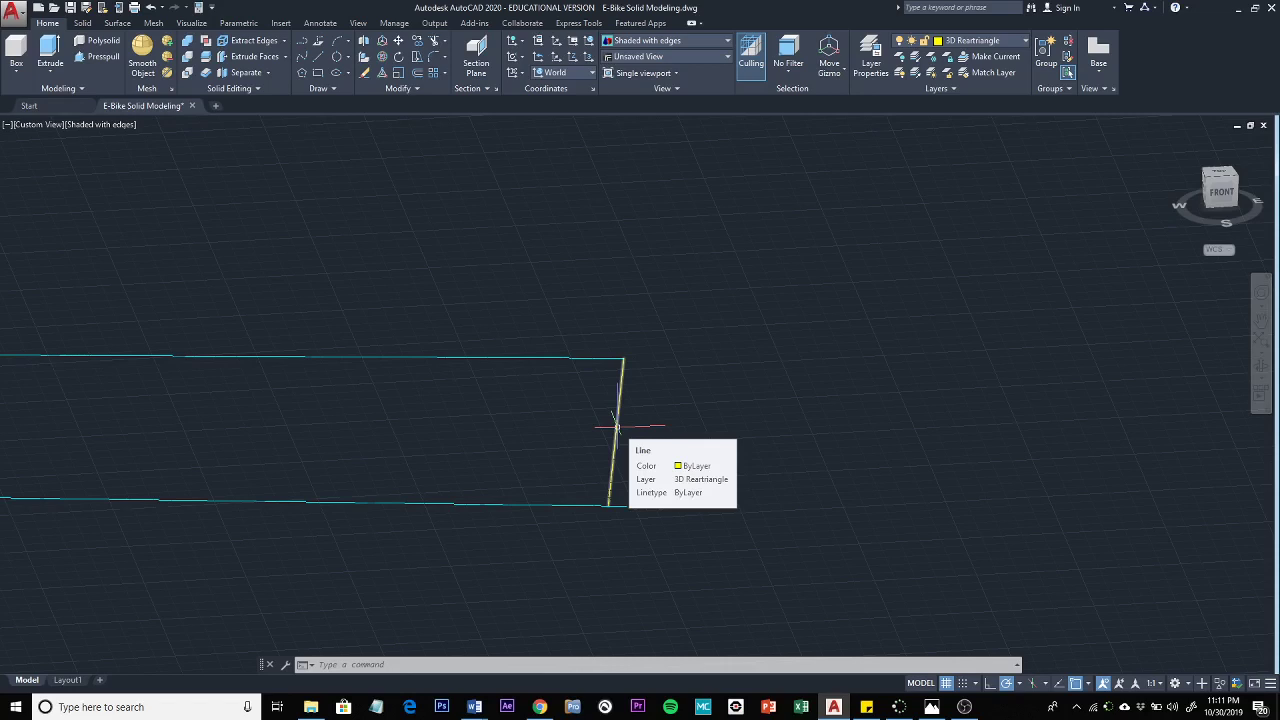
# - Draw a 3D polyline from the top of the vertical polyline to the midpoint of the frame-side end line and back to the dropout-side end line's midpoint
pyautogui.scroll(-3, 553, 428)
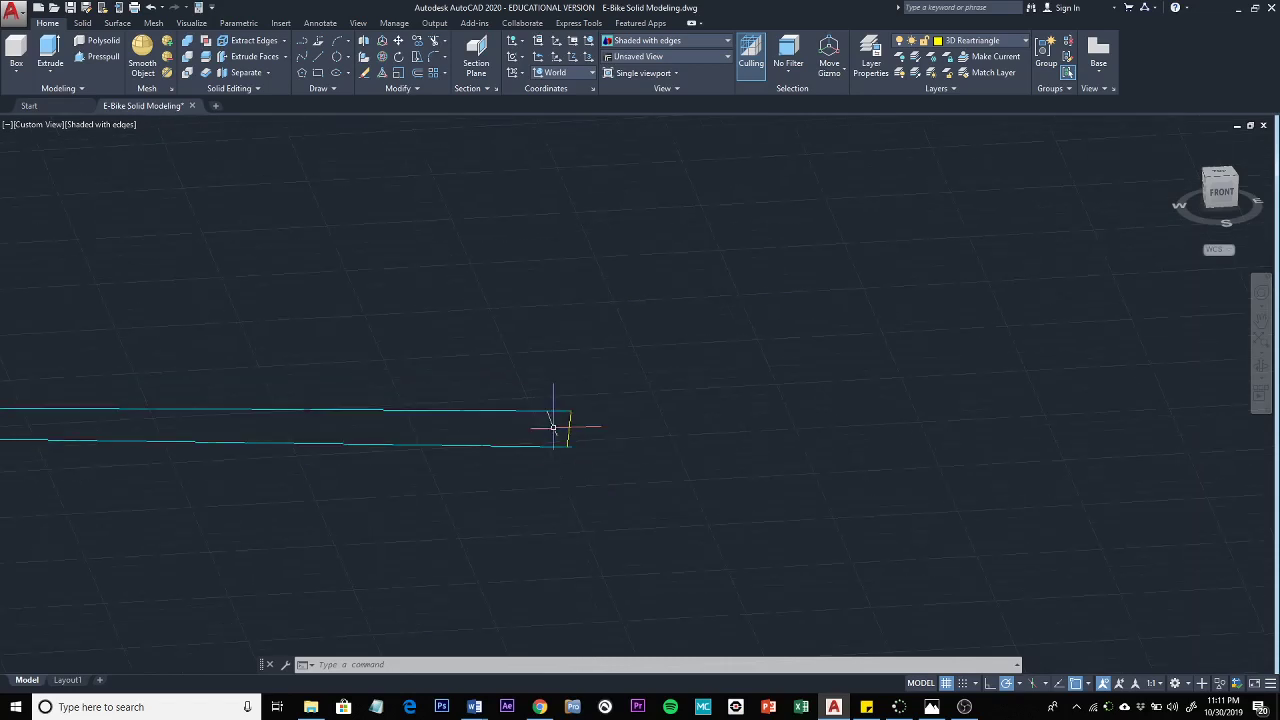
pyautogui.scroll(-4, 553, 428)
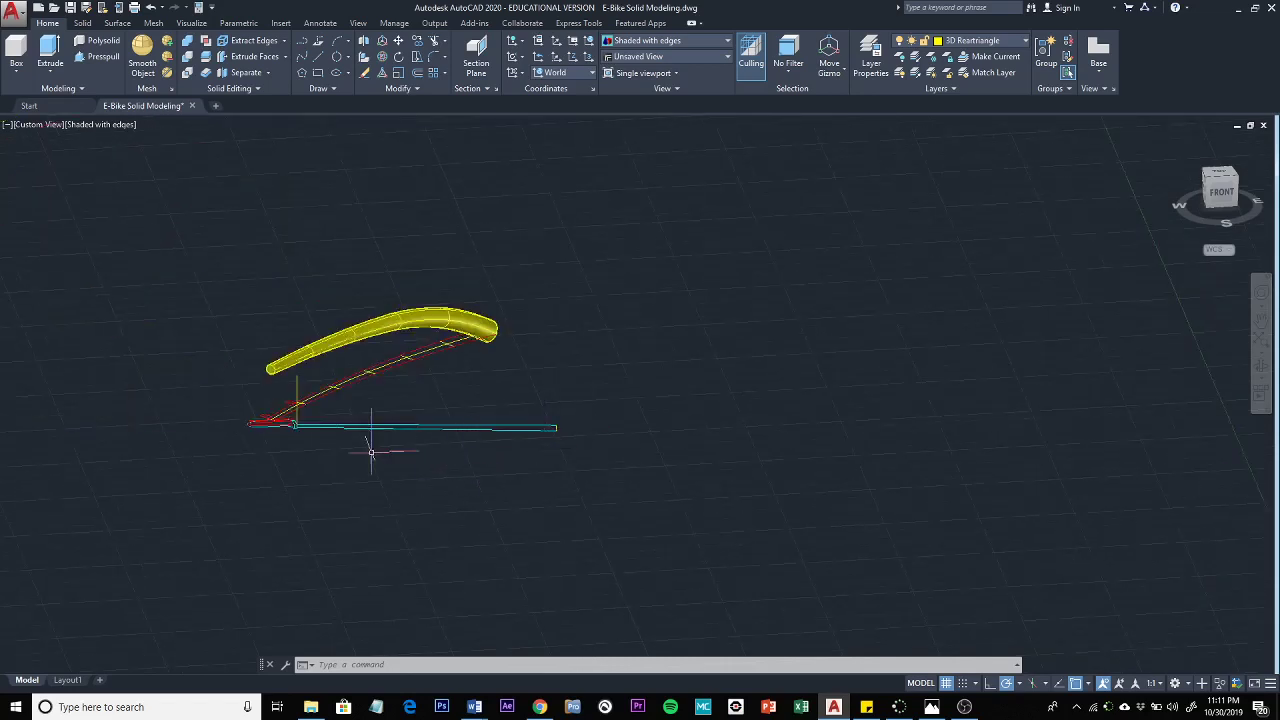
pyautogui.click(317, 40)
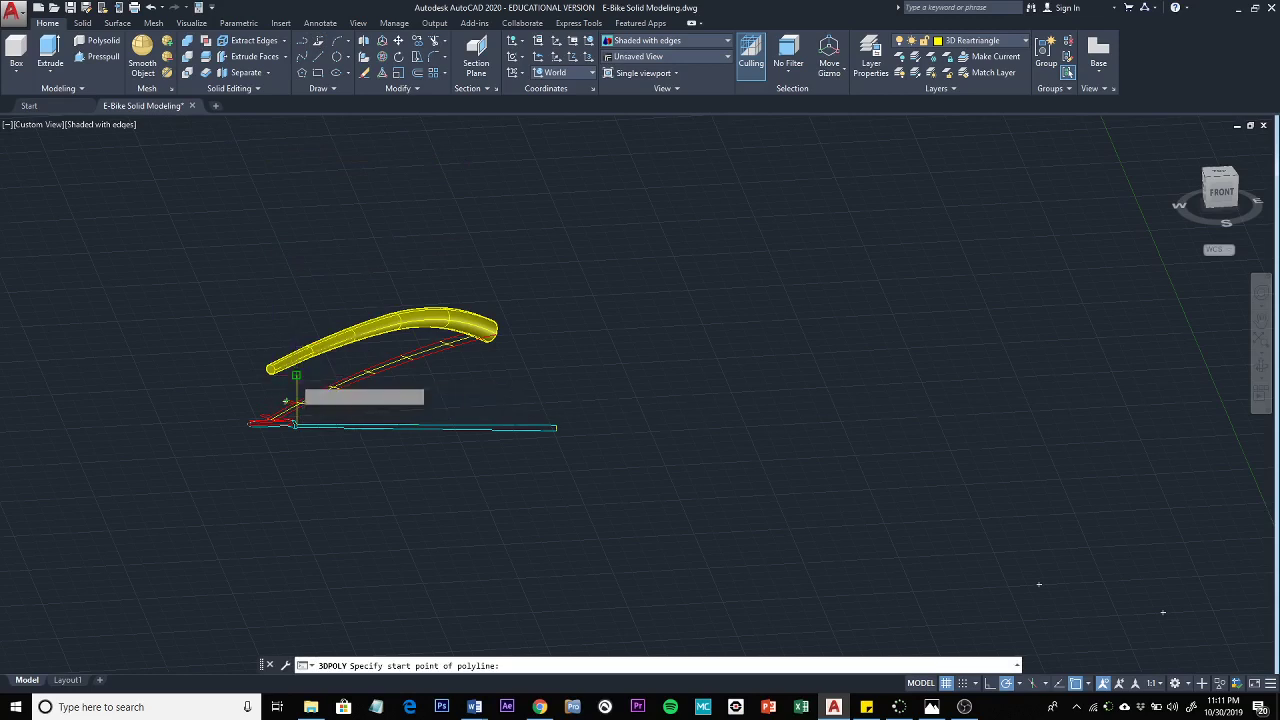
pyautogui.click(296, 375)
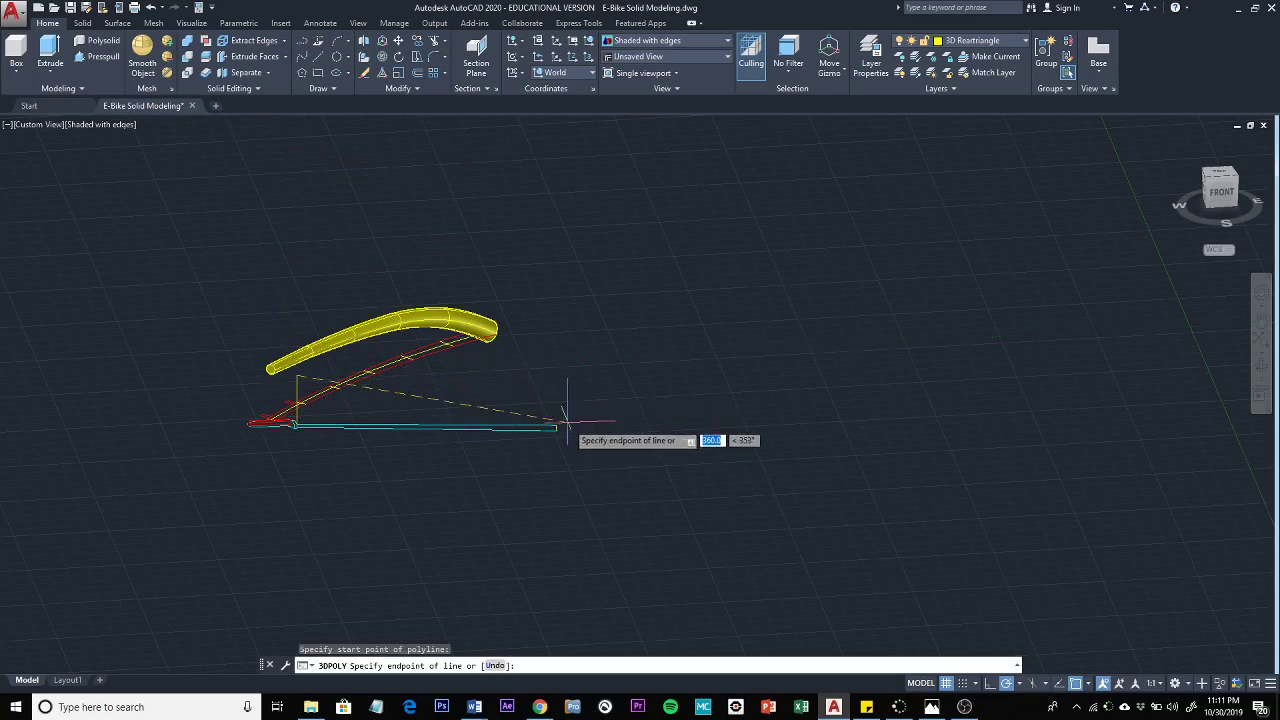
pyautogui.scroll(5, 559, 420)
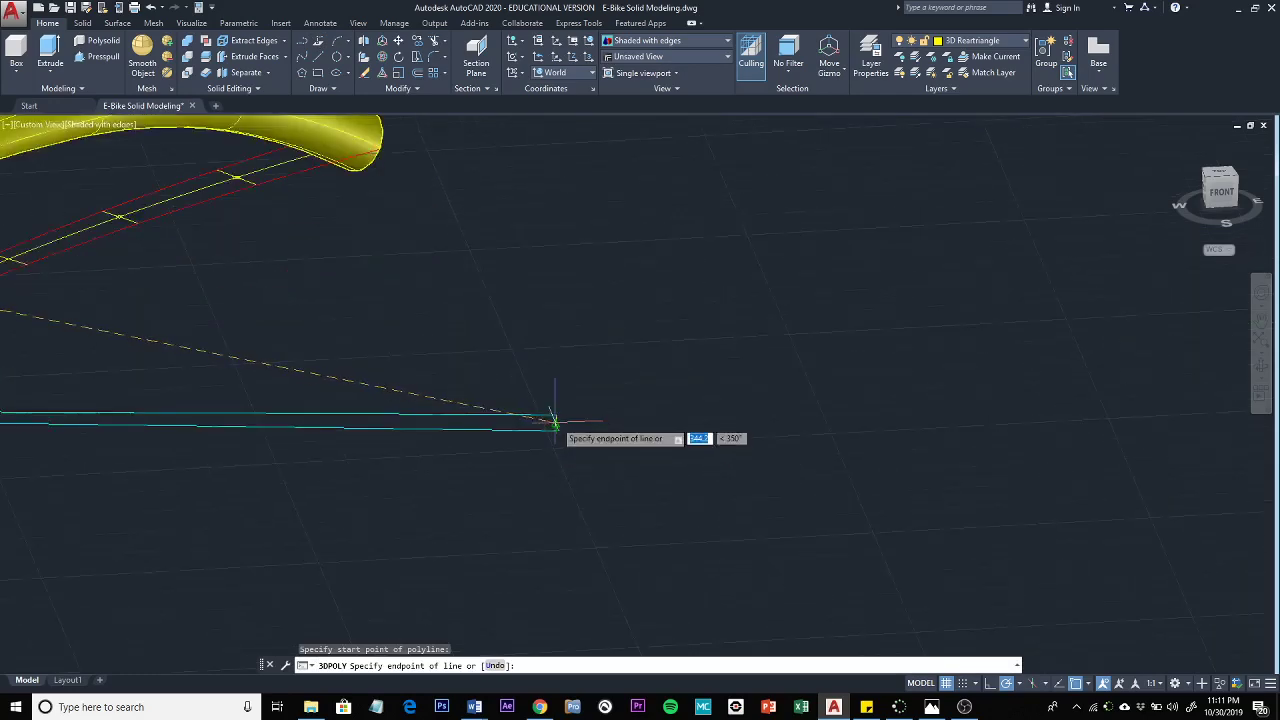
pyautogui.click(557, 421)
pyautogui.scroll(-5, 357, 457)
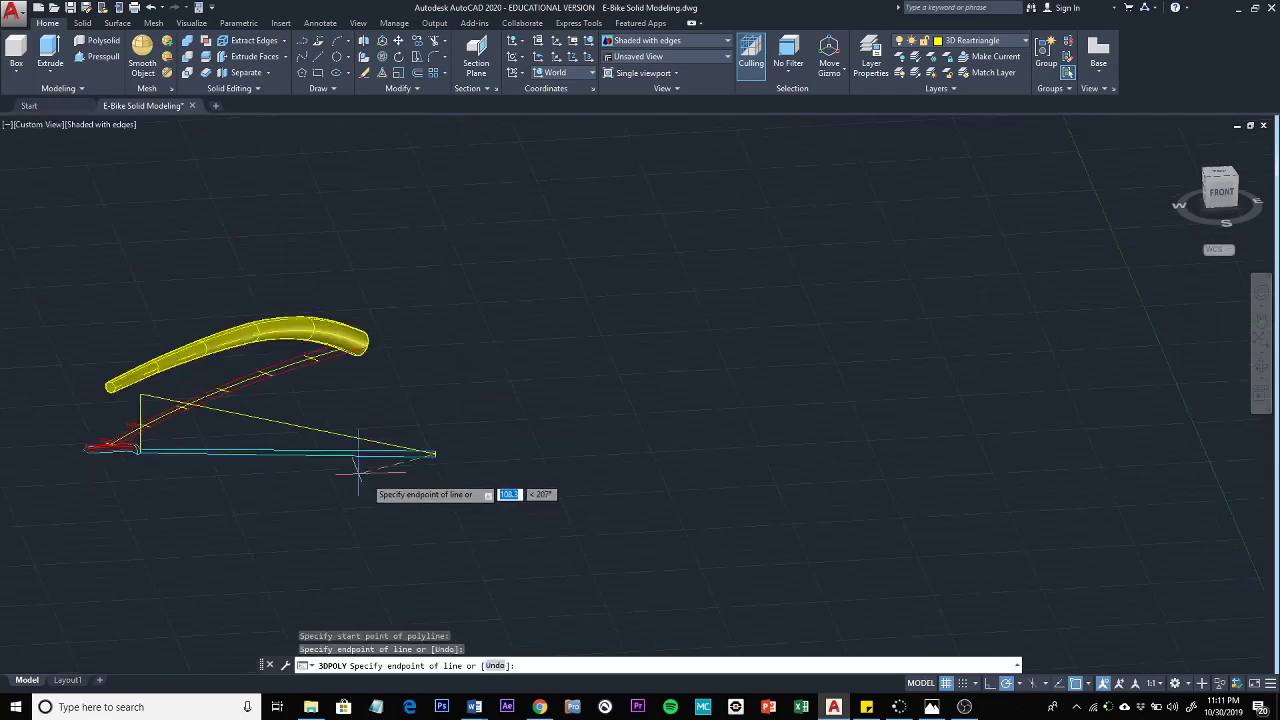
pyautogui.moveTo(357, 460); pyautogui.dragTo(615, 471, button='middle')
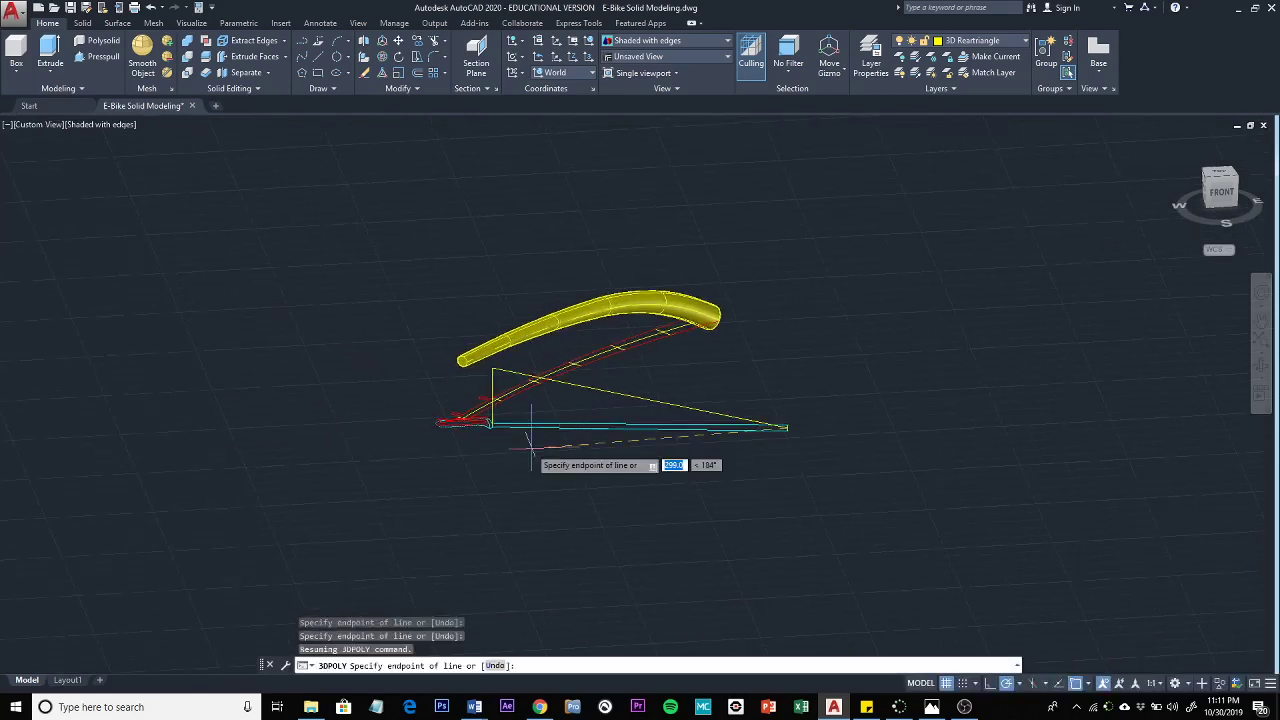
pyautogui.scroll(4, 499, 420)
pyautogui.scroll(5, 499, 421)
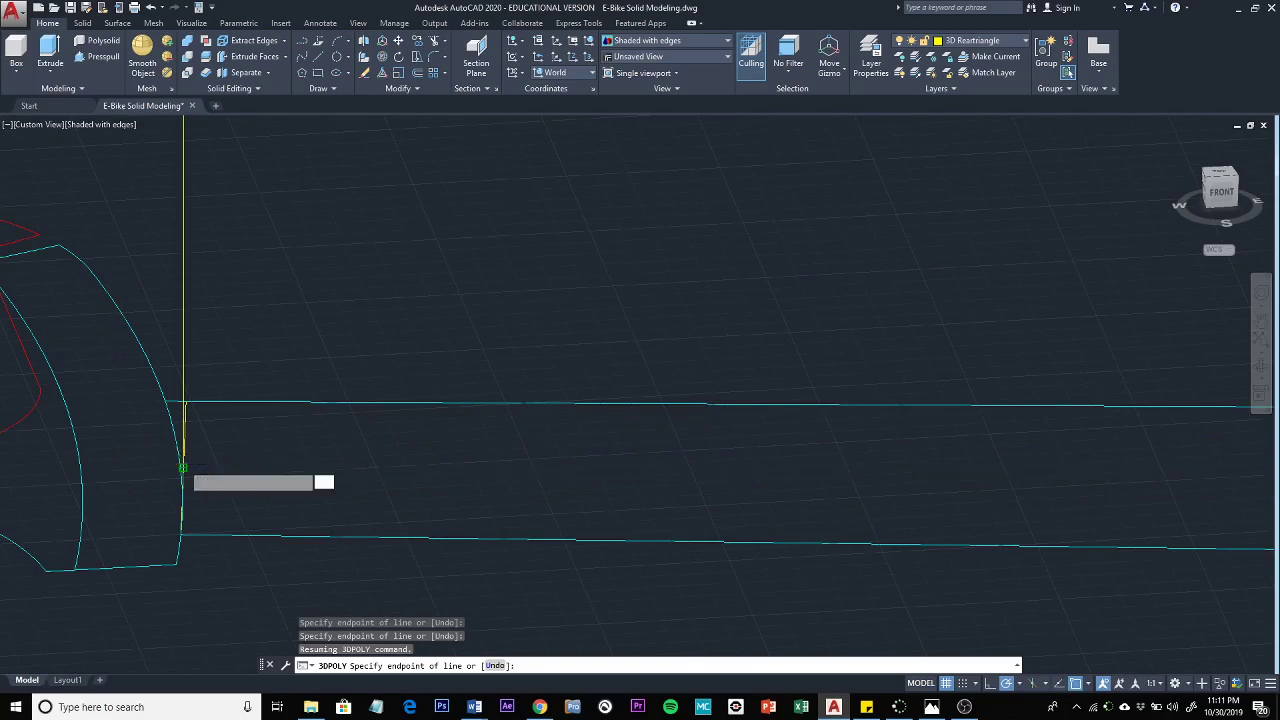
pyautogui.click(182, 466)
pyautogui.press('Escape')
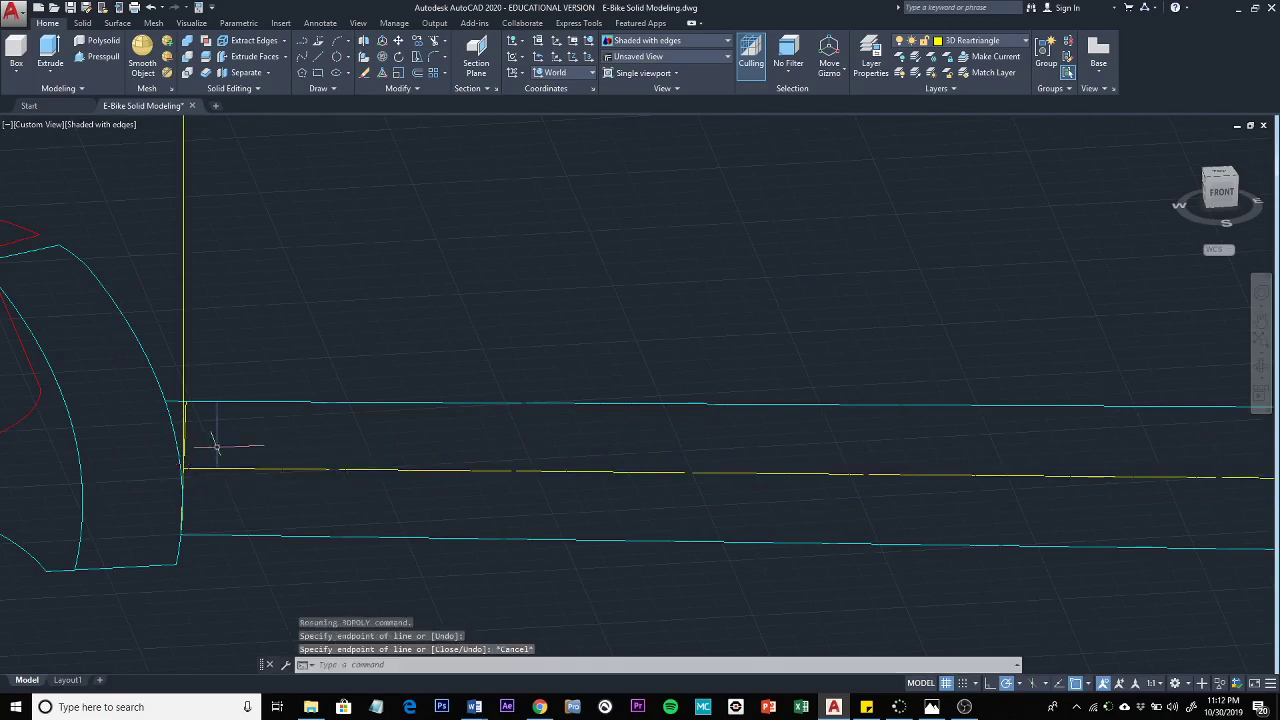
# - Start a new UCS with its origin at the midpoint of the dropout-side end line of the bottom tube
pyautogui.keyDown('shift'); pyautogui.moveTo(195, 500); pyautogui.dragTo(337, 491, button='middle'); pyautogui.keyUp('shift')
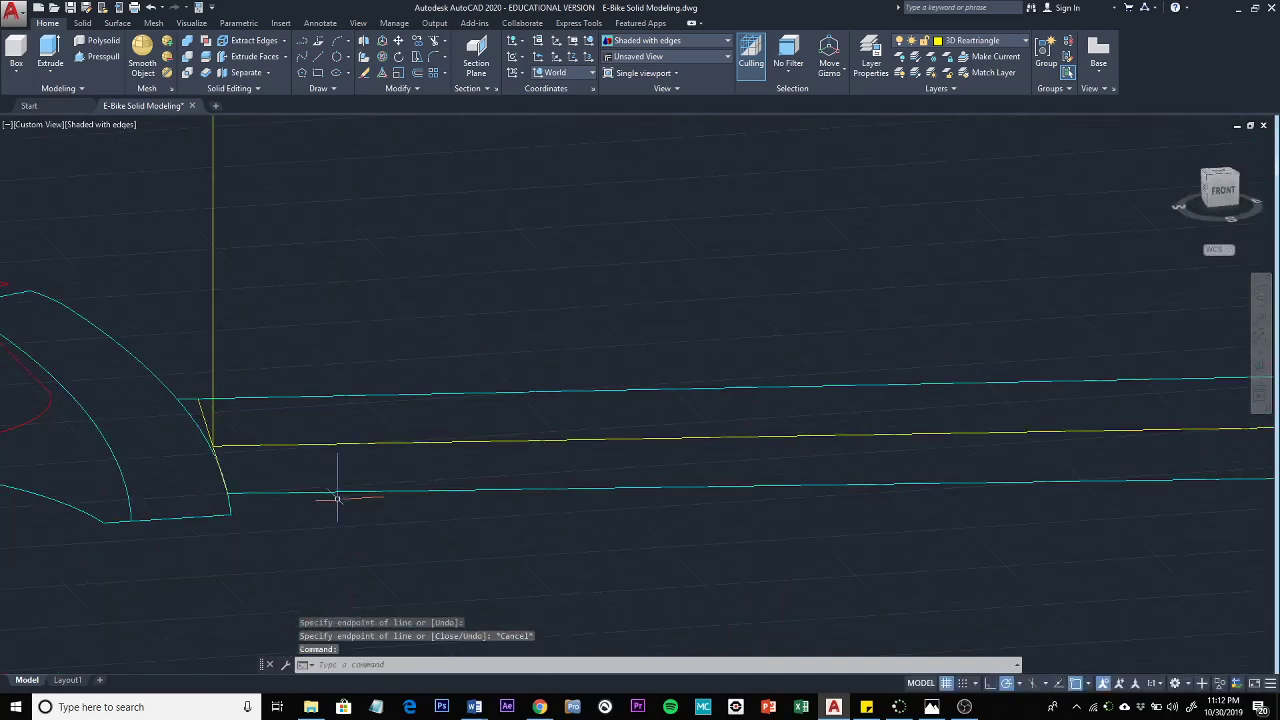
pyautogui.scroll(-3, 340, 507)
pyautogui.scroll(-5, 340, 507)
pyautogui.moveTo(451, 523); pyautogui.dragTo(350, 556, button='middle')
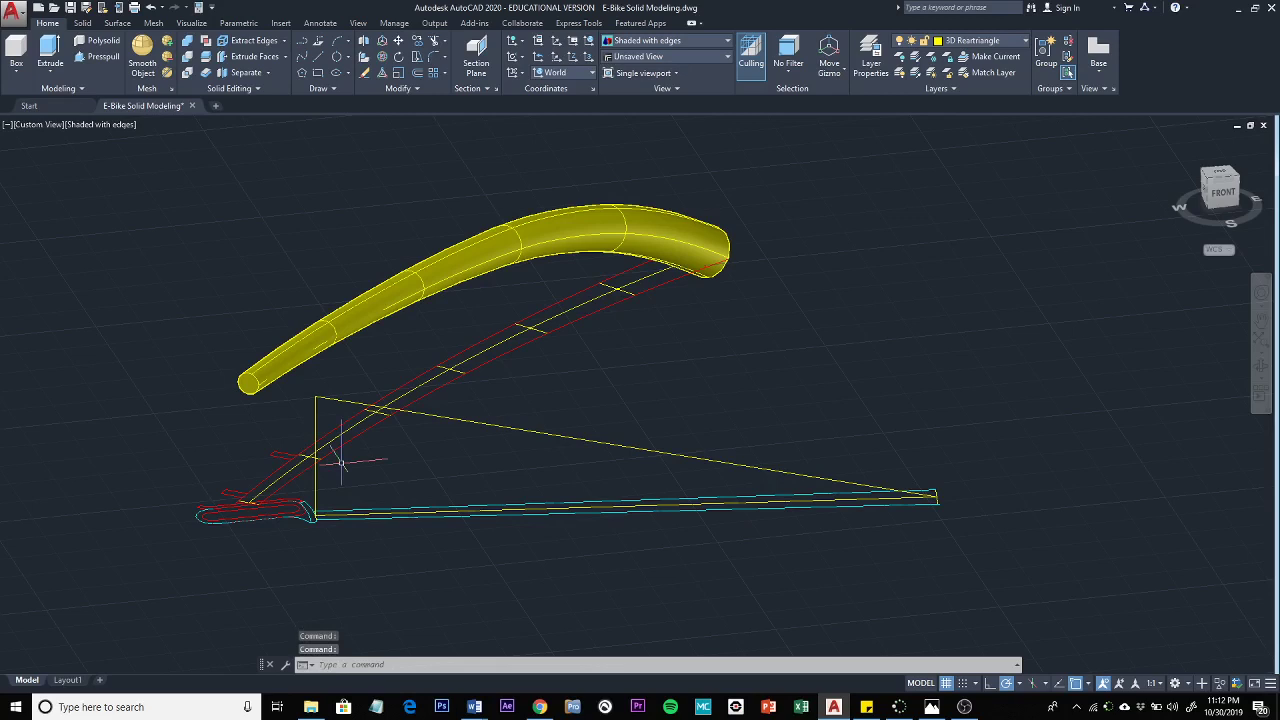
pyautogui.click(563, 45)
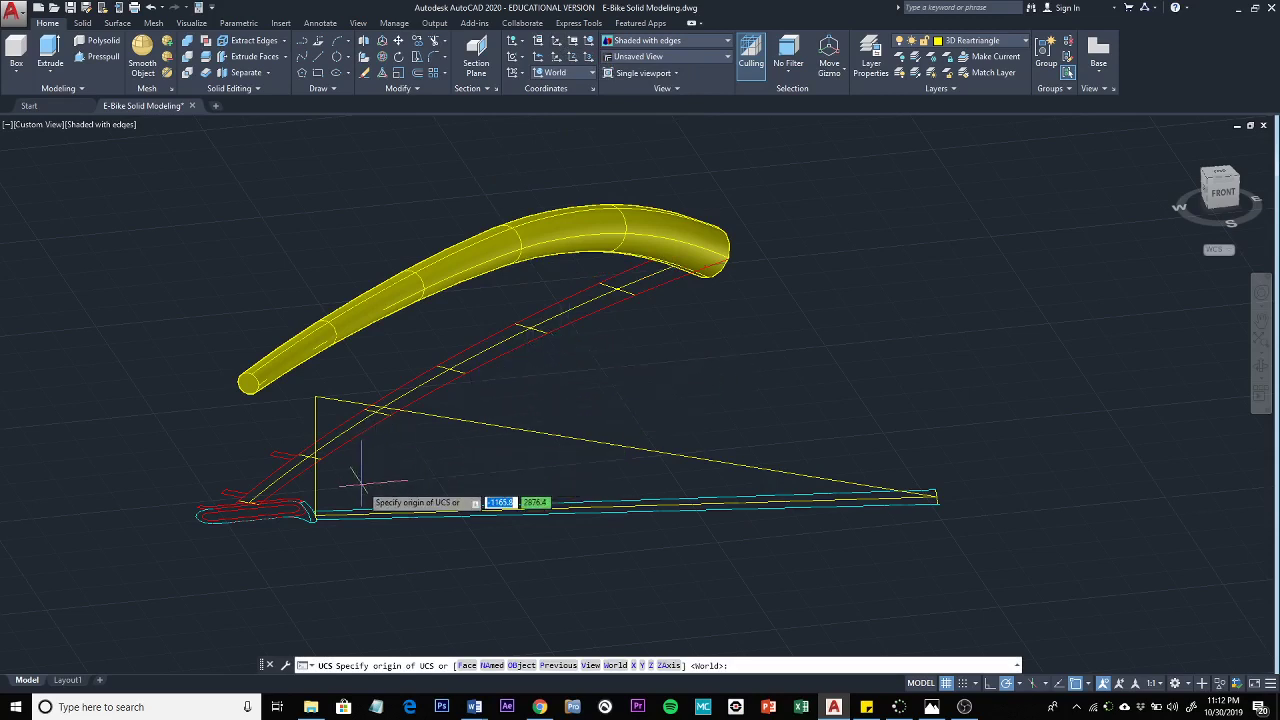
pyautogui.scroll(3, 362, 488)
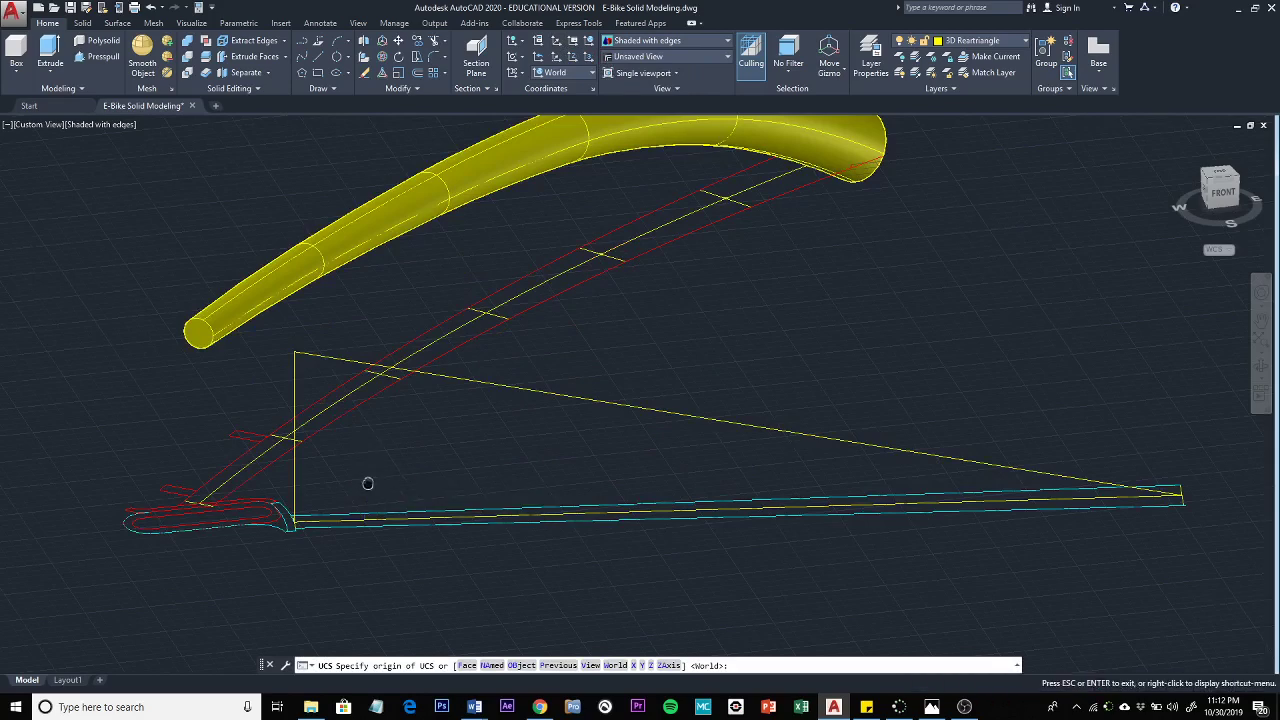
pyautogui.moveTo(365, 486); pyautogui.dragTo(553, 380, button='middle')
pyautogui.scroll(5, 480, 410)
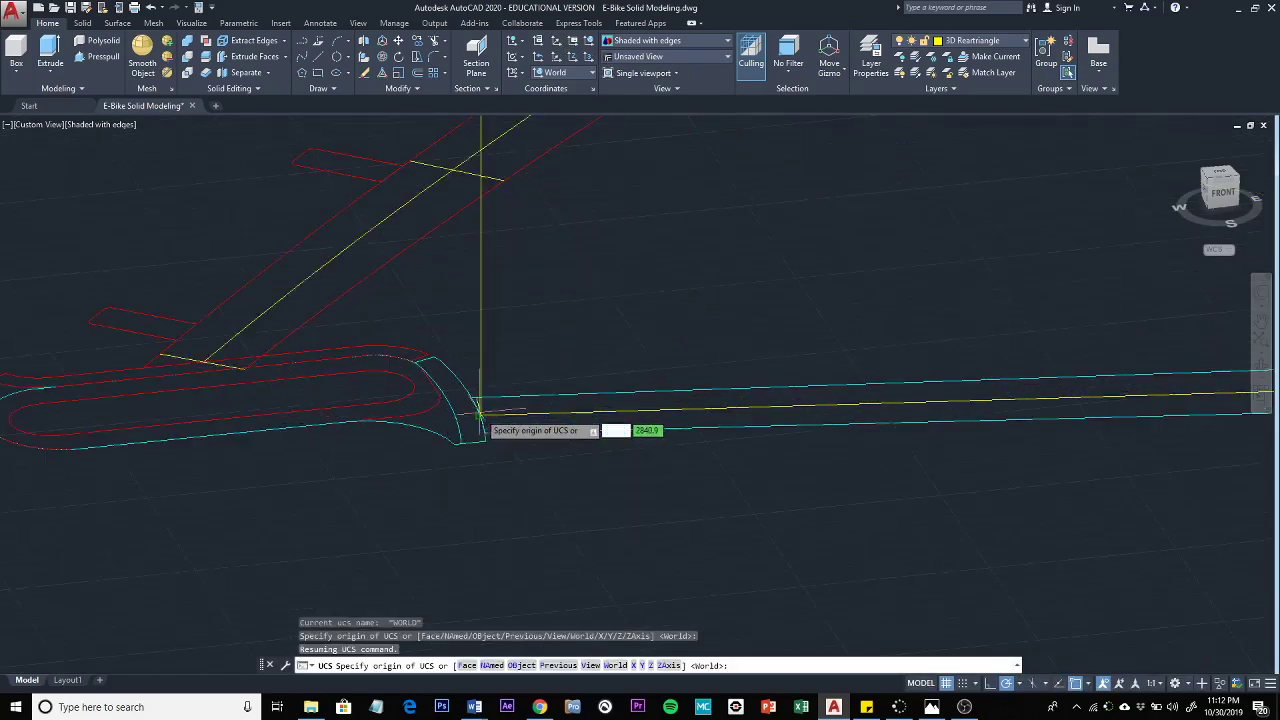
pyautogui.scroll(2, 480, 412)
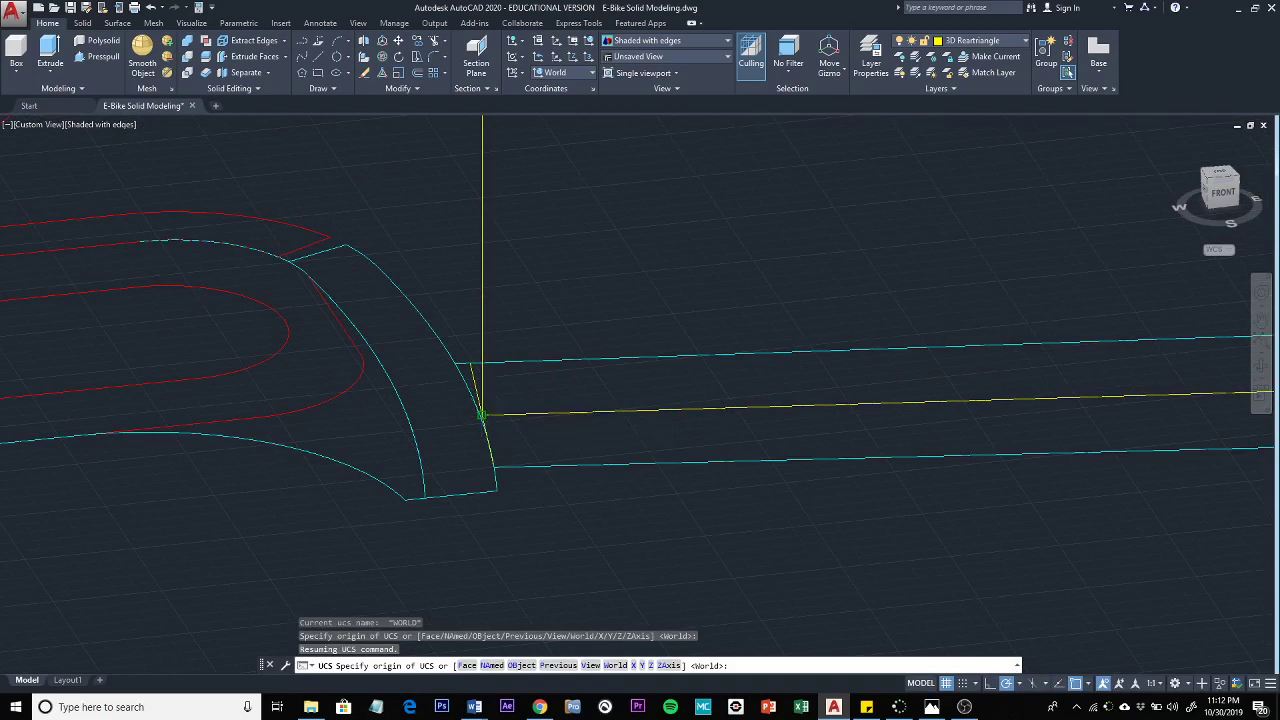
pyautogui.click(481, 413)
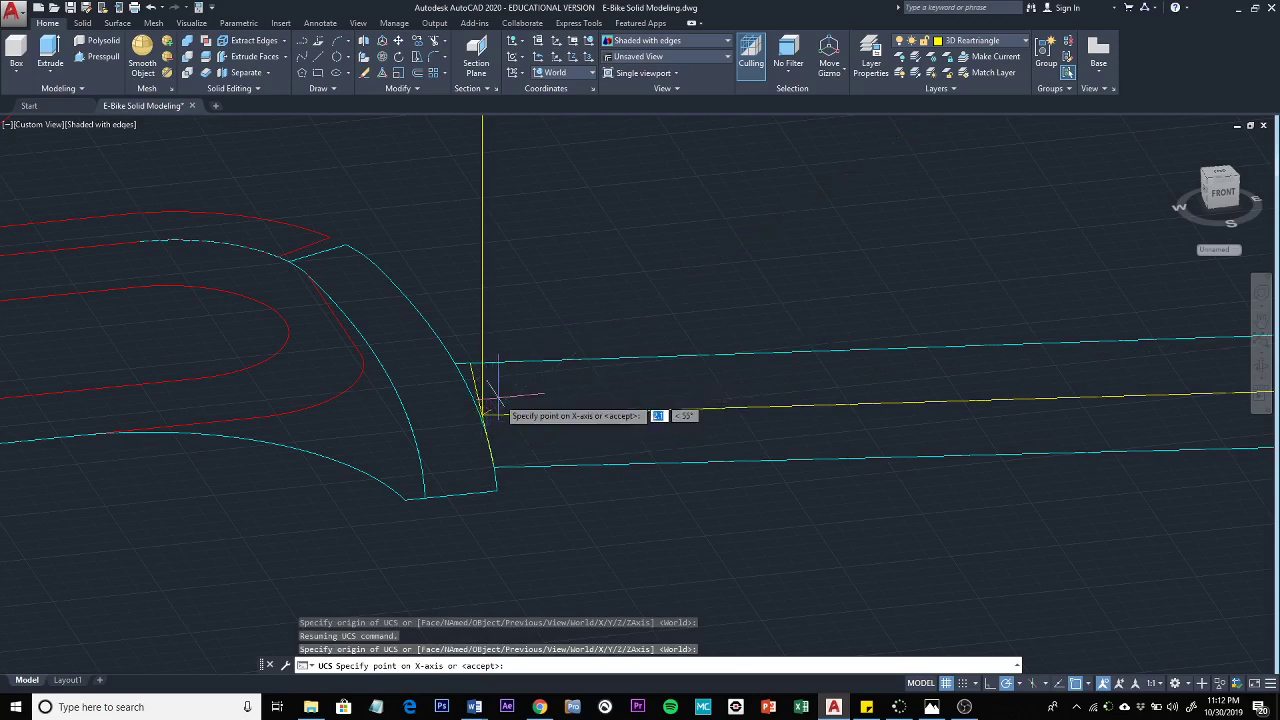
# - Align the UCS X axis with the frame-side end line's midpoint and set its XY plane through the top of the vertical line
pyautogui.scroll(-2, 481, 413)
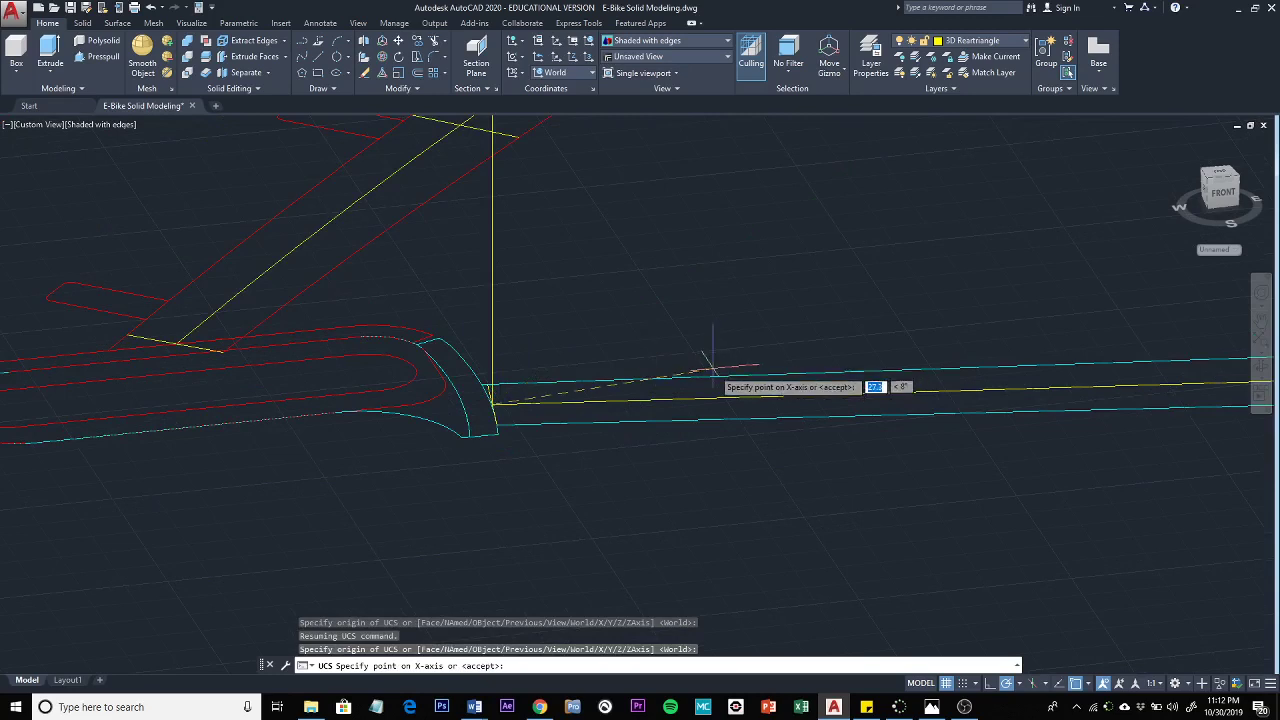
pyautogui.moveTo(720, 300); pyautogui.dragTo(380, 294, button='middle')
pyautogui.scroll(-3, 375, 292)
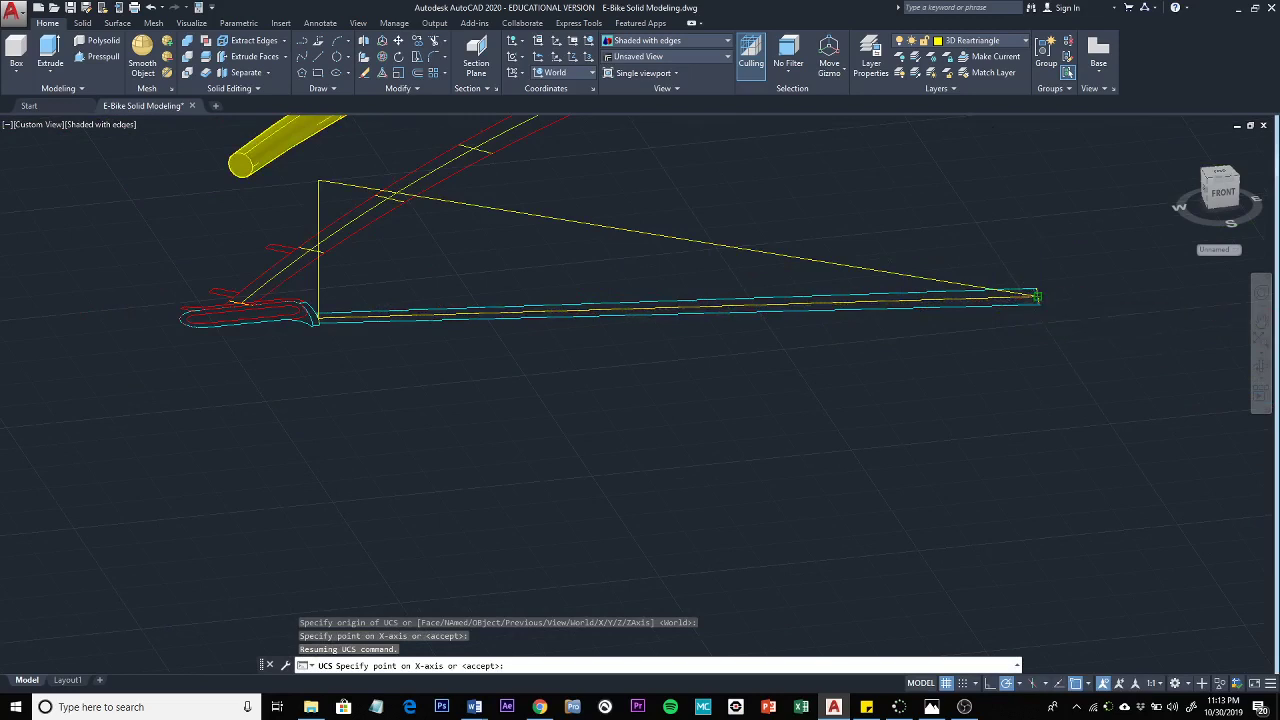
pyautogui.click(1037, 296)
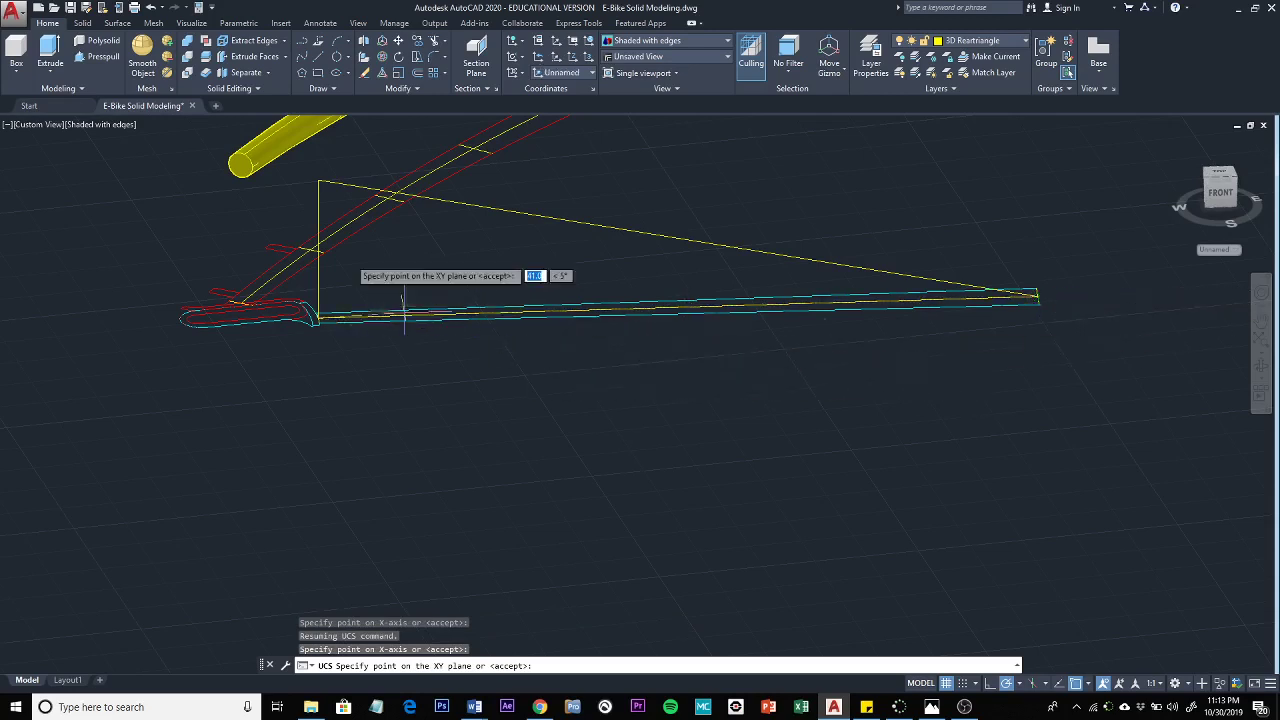
pyautogui.click(316, 180)
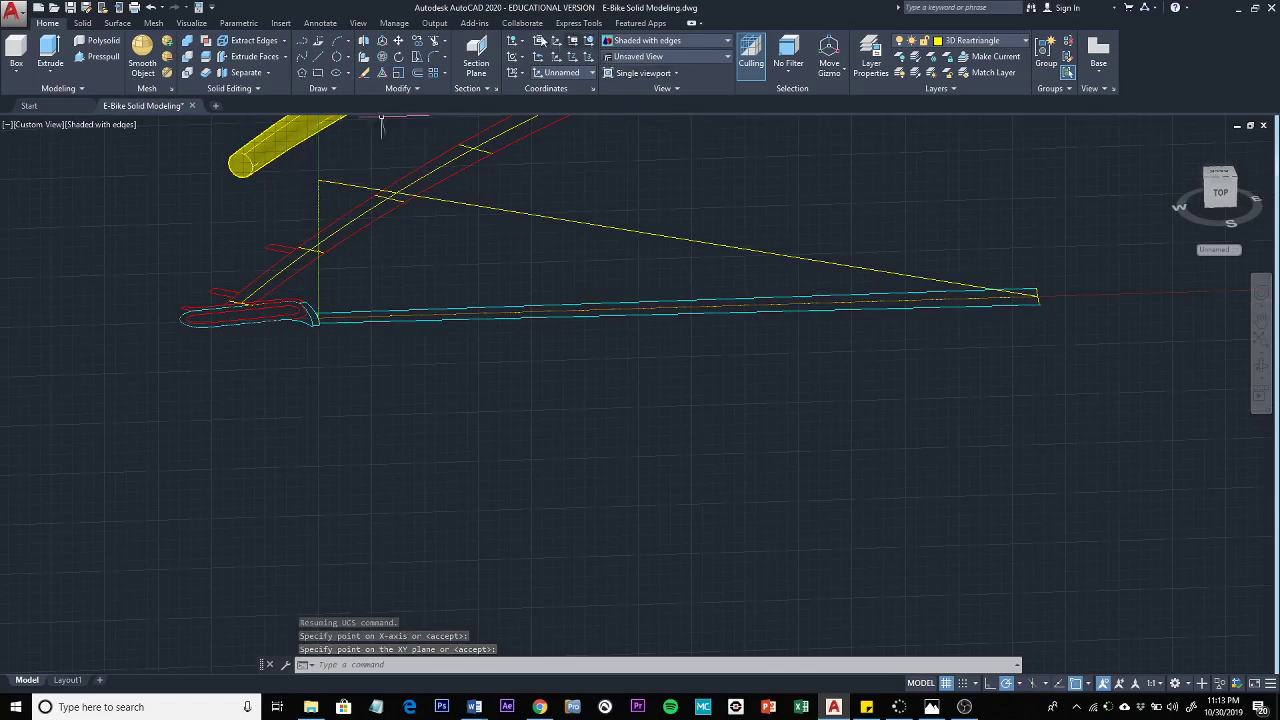
# - Show the UCS icon at its origin and check the new XY plane against the tube outline from the side
pyautogui.click(514, 42)
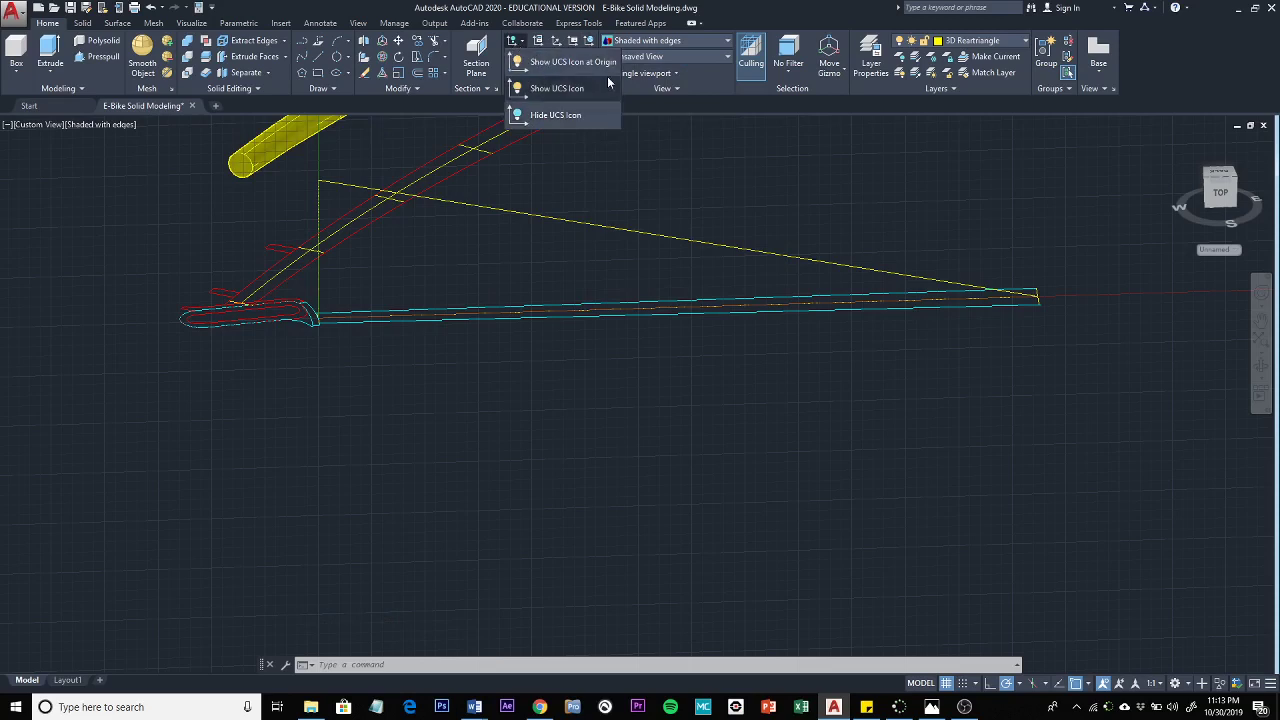
pyautogui.click(589, 63)
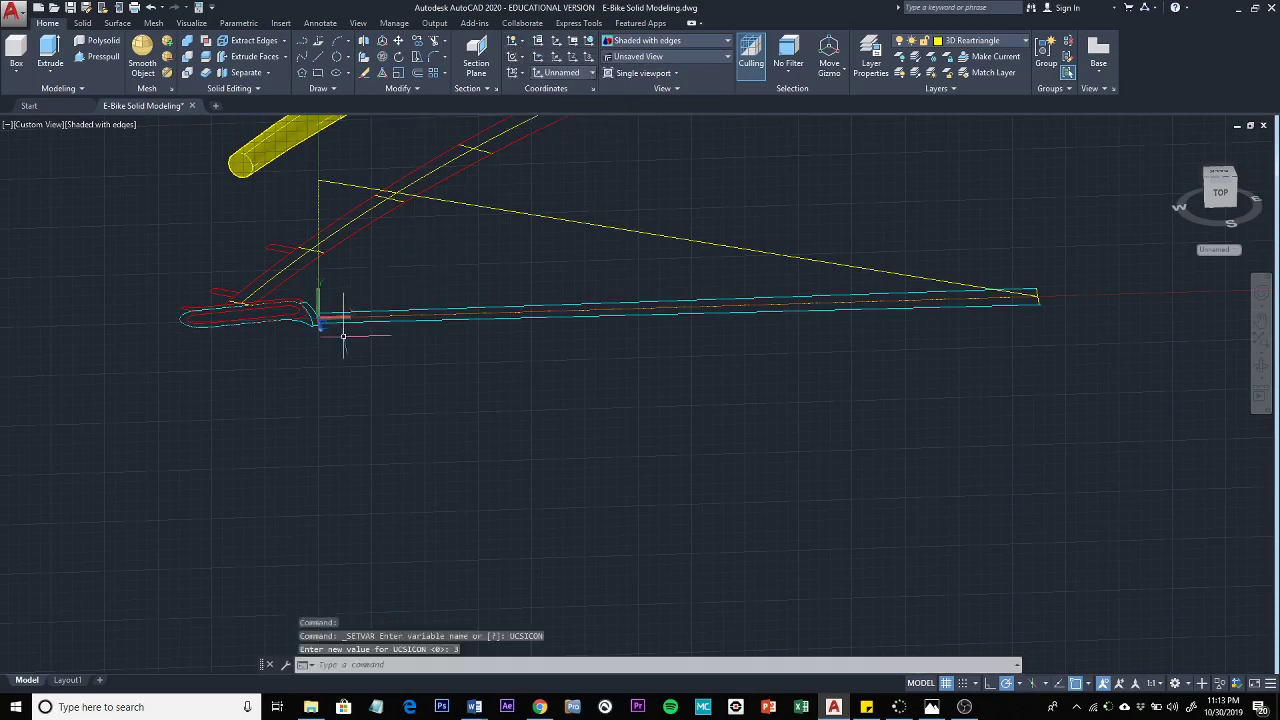
pyautogui.moveTo(343, 336)
pyautogui.keyDown('shift'); pyautogui.mouseDown(button='middle')
pyautogui.moveTo(340, 279)
pyautogui.moveTo(330, 328)
pyautogui.mouseUp(button='middle'); pyautogui.keyUp('shift')
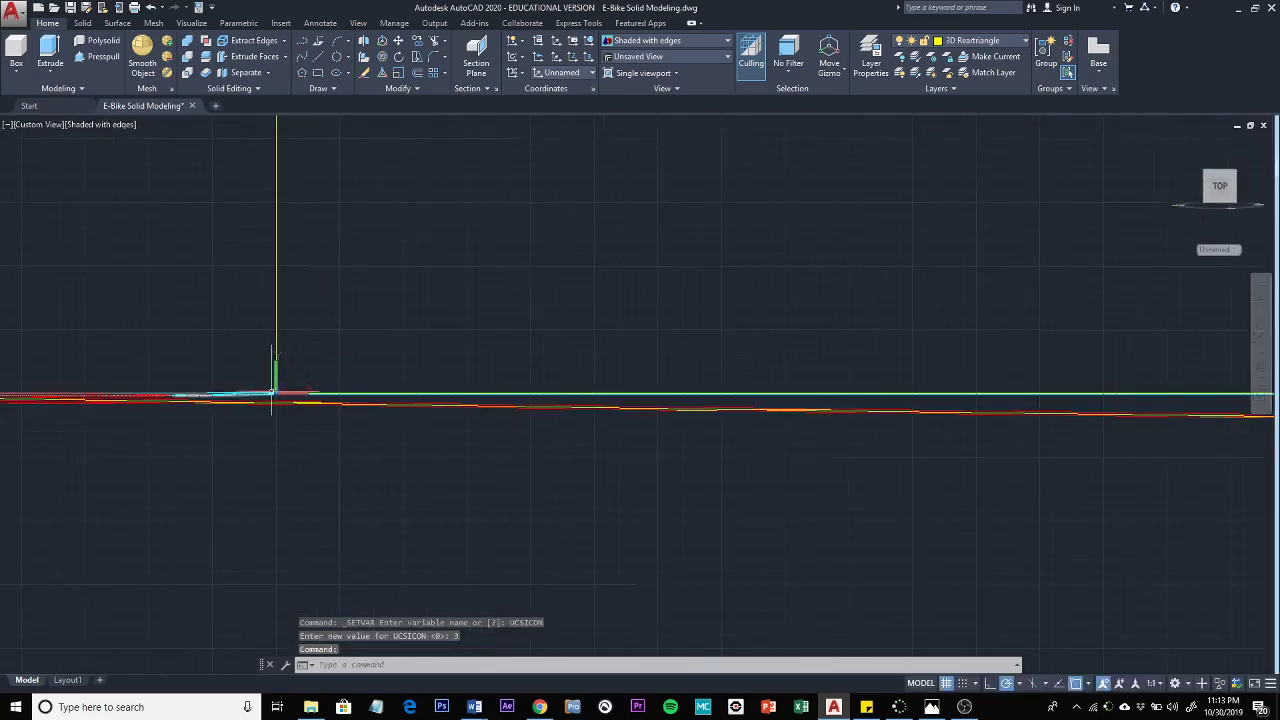
pyautogui.keyDown('shift'); pyautogui.moveTo(428, 371); pyautogui.dragTo(409, 370, button='middle'); pyautogui.keyUp('shift')
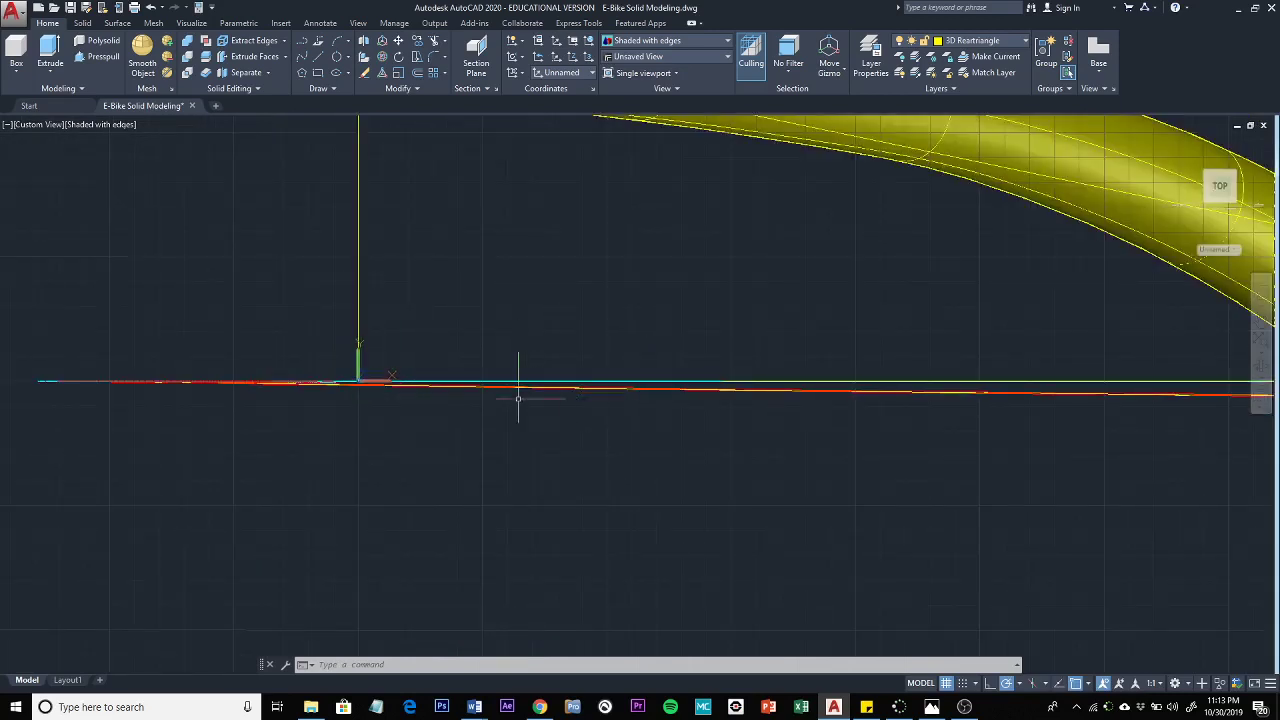
pyautogui.moveTo(900, 363)
pyautogui.keyDown('shift'); pyautogui.mouseDown(button='middle')
pyautogui.moveTo(991, 366)
pyautogui.moveTo(869, 391)
pyautogui.moveTo(569, 400)
pyautogui.mouseUp(button='middle'); pyautogui.keyUp('shift')
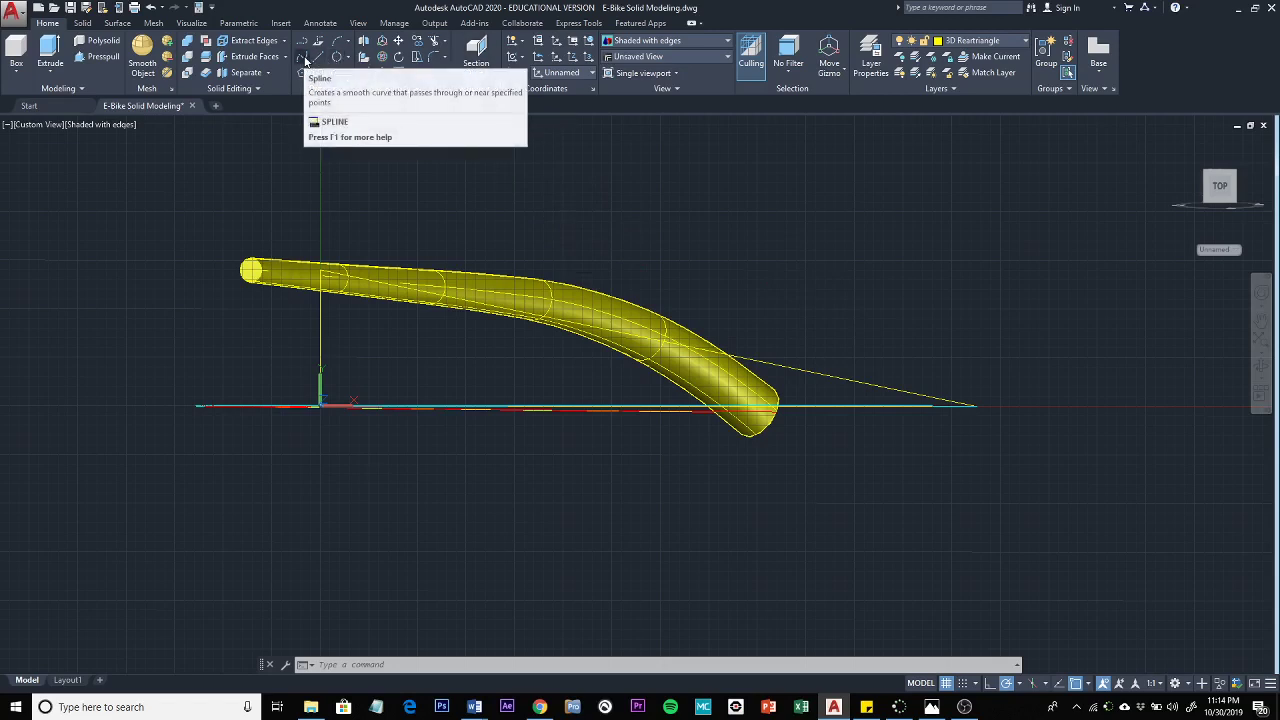
# - Look squarely at the new UCS from its top view and turn off object snap and polar tracking for the Spline command
pyautogui.click(305, 60)
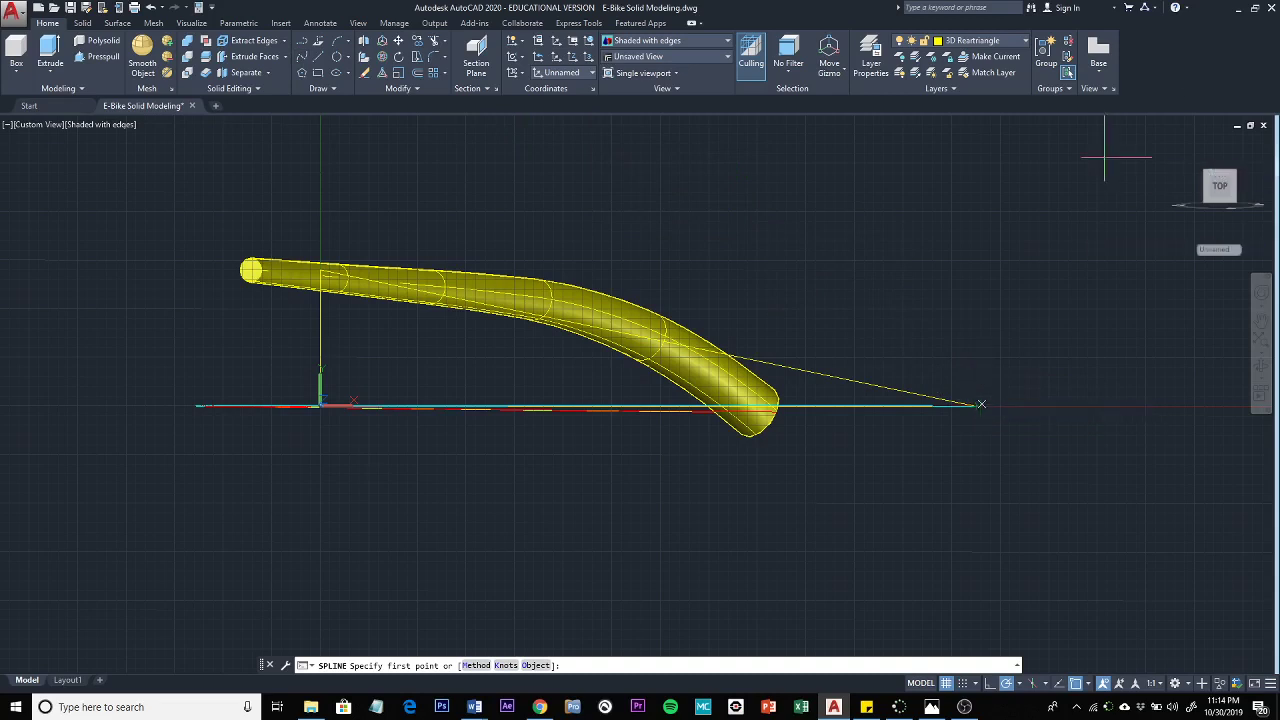
pyautogui.click(1218, 186)
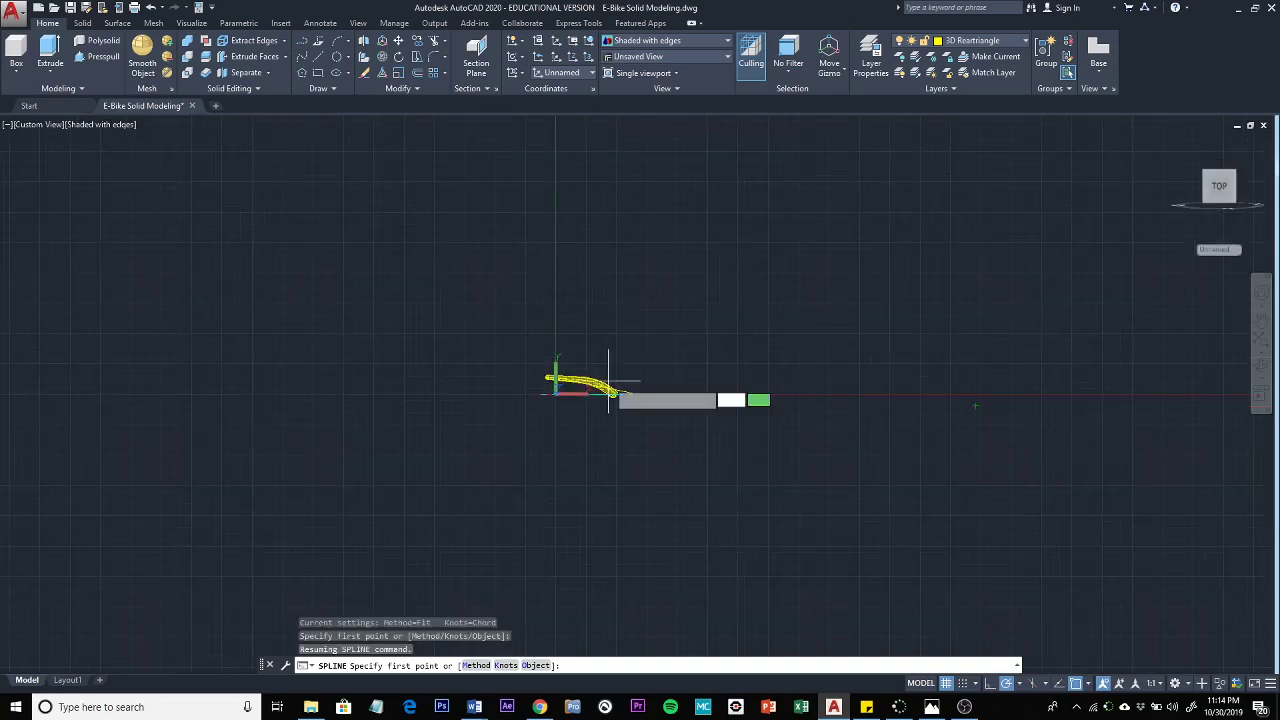
pyautogui.scroll(6, 609, 394)
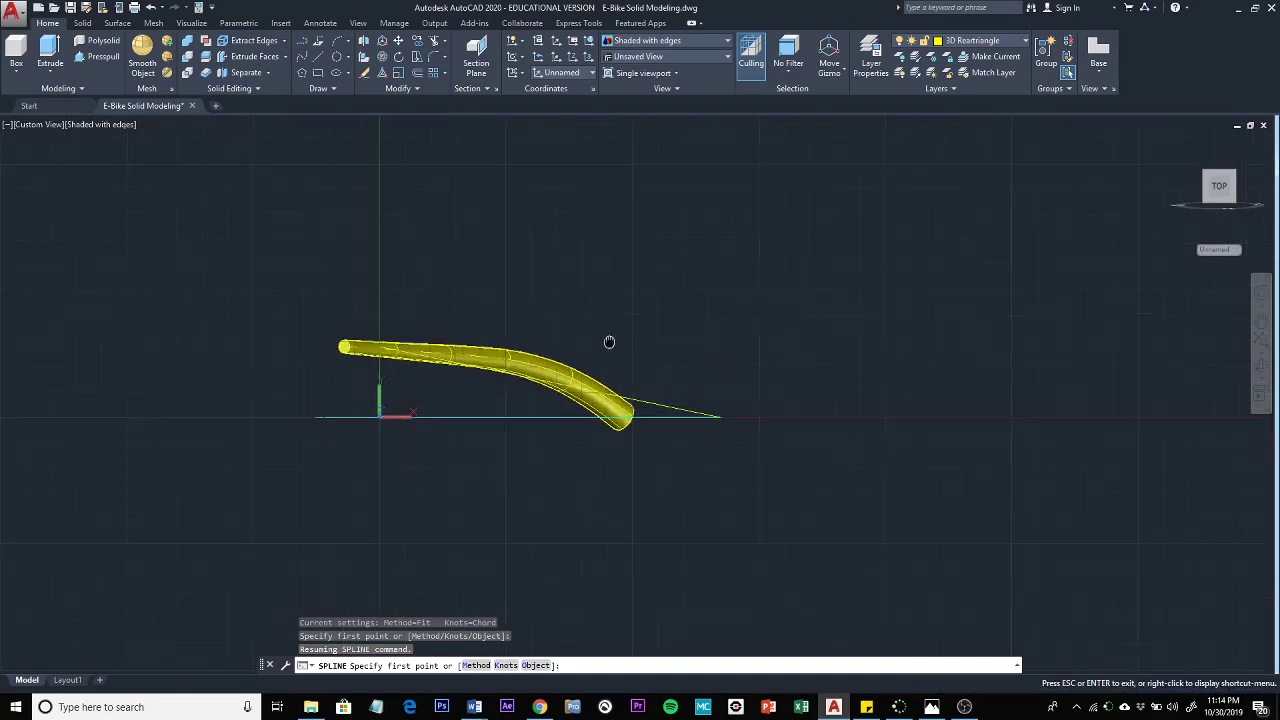
pyautogui.moveTo(609, 342); pyautogui.dragTo(566, 251, button='middle')
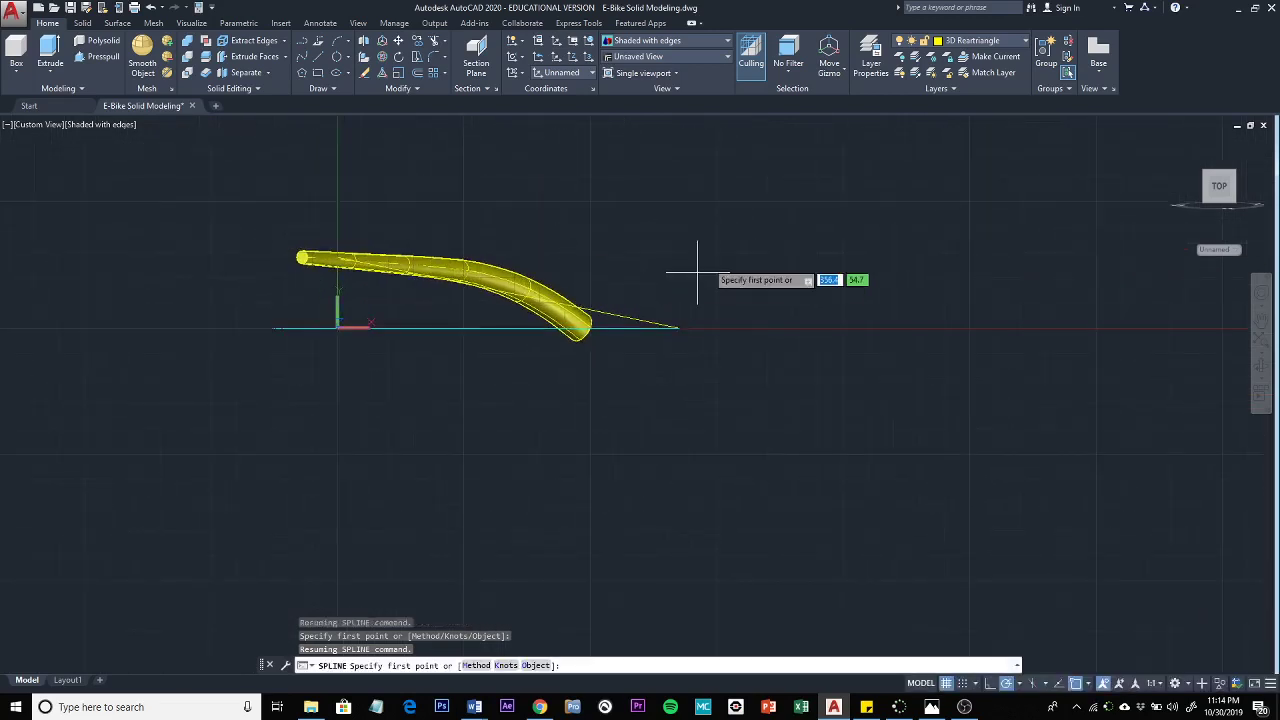
pyautogui.click(1076, 685)
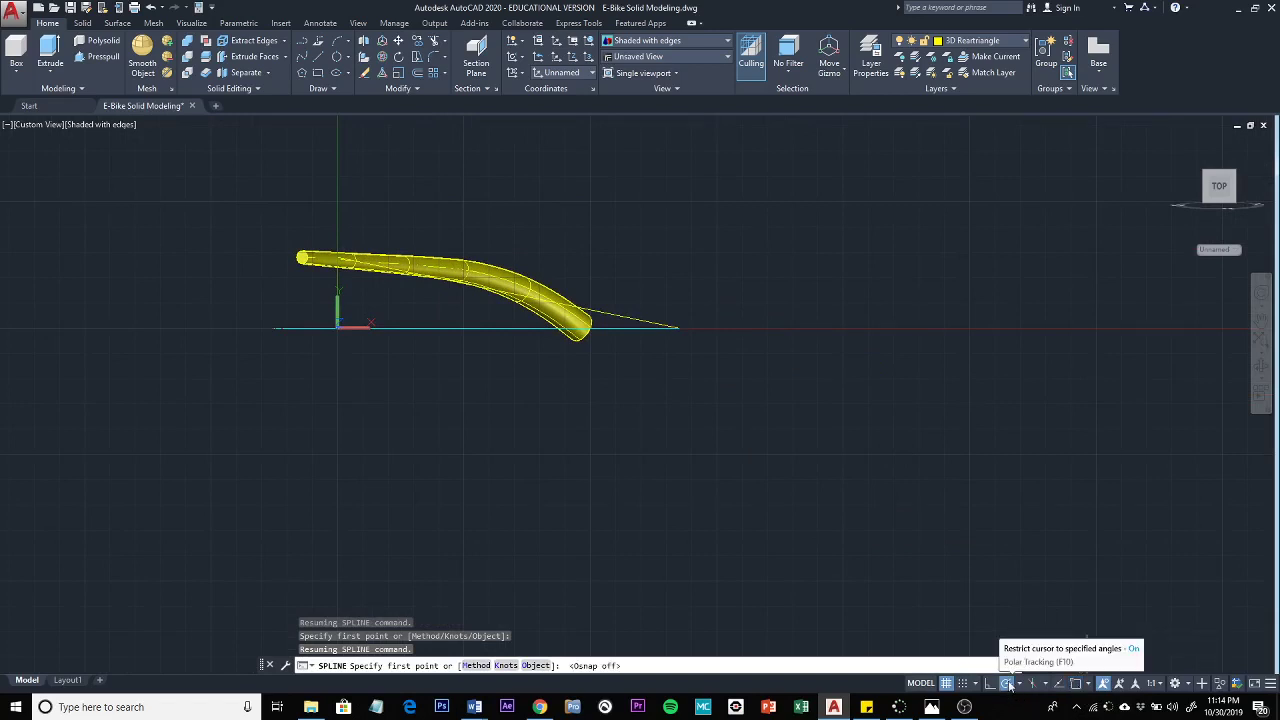
pyautogui.click(1008, 685)
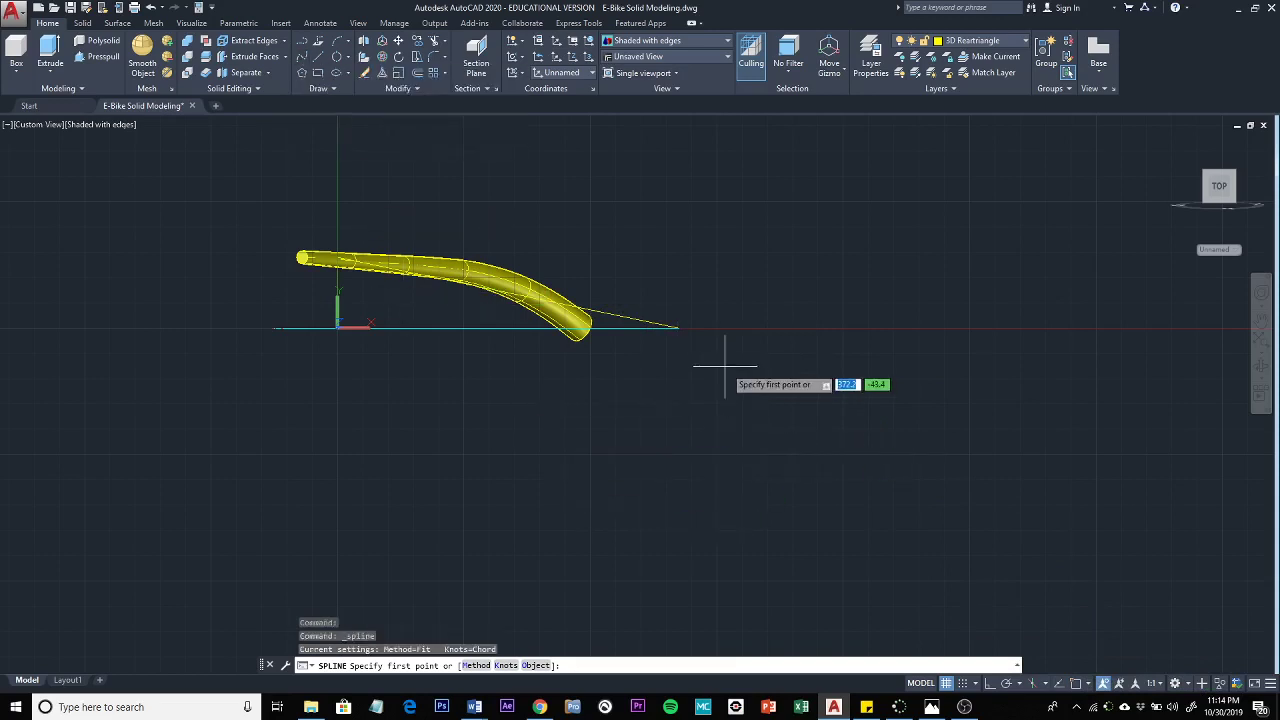
# - Draw a spline from an endpoint at the frame-side end through two freehand points arching above the tube to the vertical line's top endpoint
pyautogui.scroll(4, 725, 366)
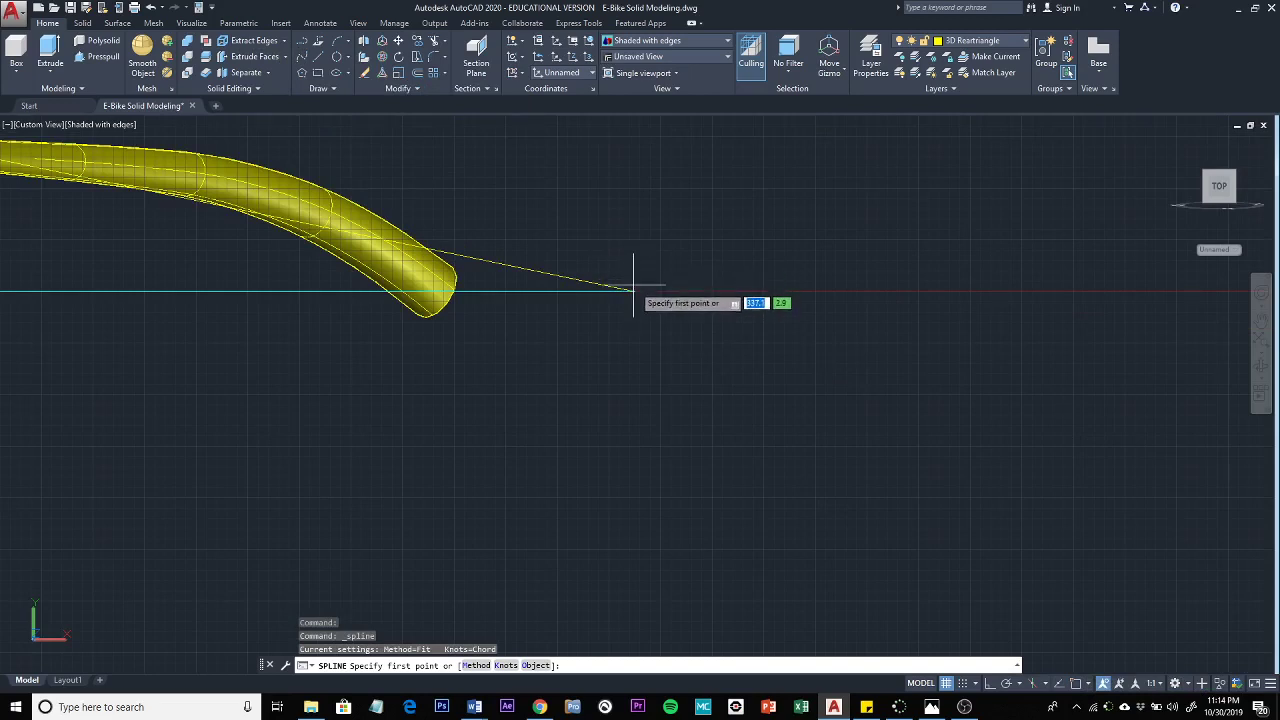
pyautogui.keyDown('shift'); pyautogui.rightClick(634, 291); pyautogui.keyUp('shift')
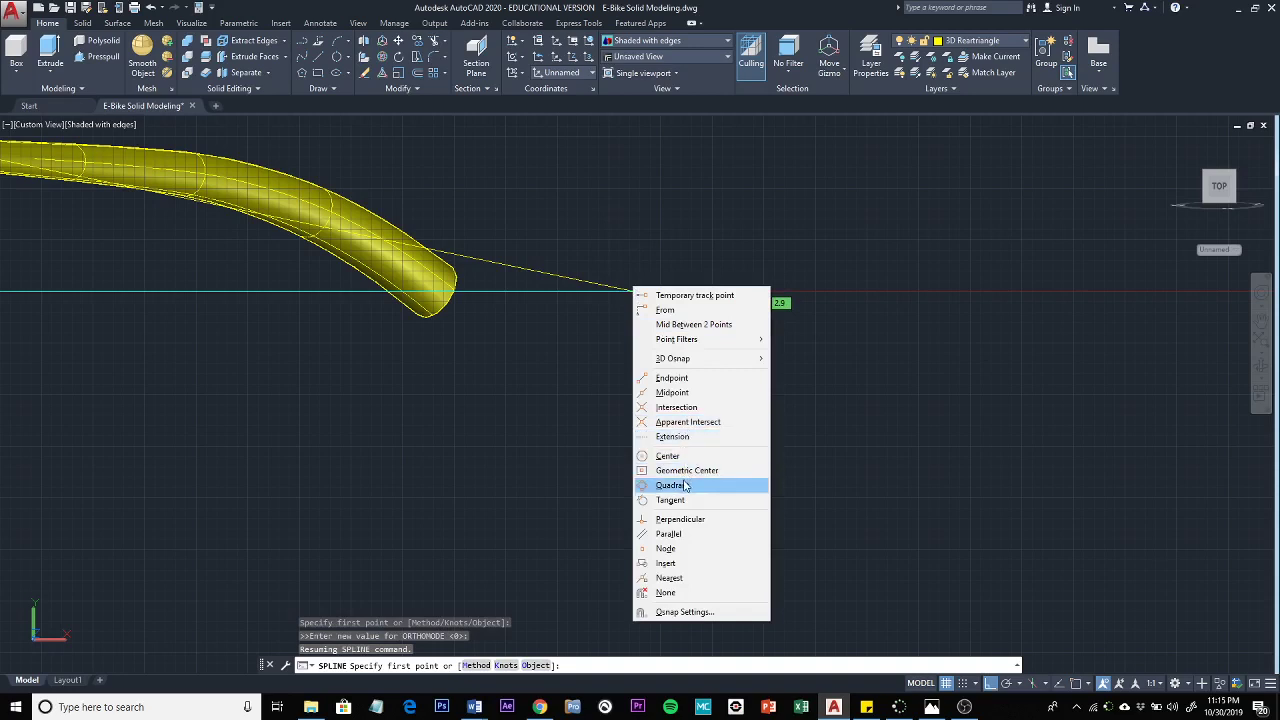
pyautogui.click(680, 378)
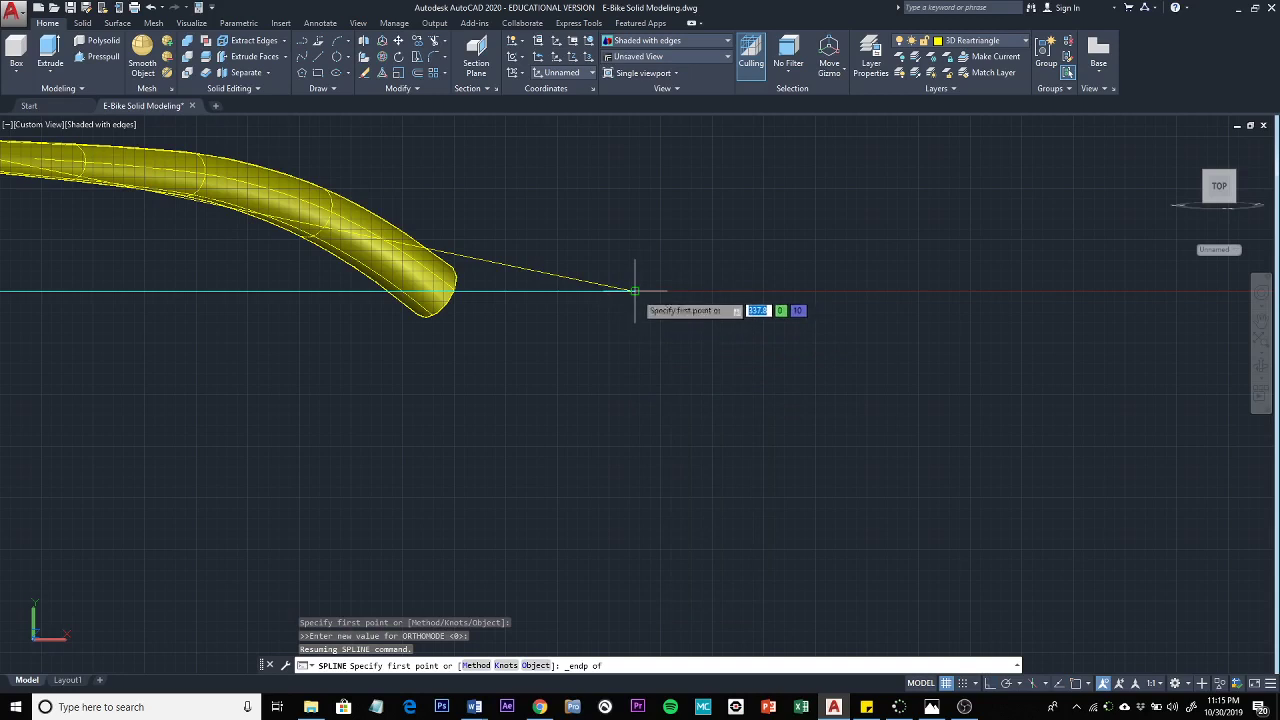
pyautogui.click(634, 290)
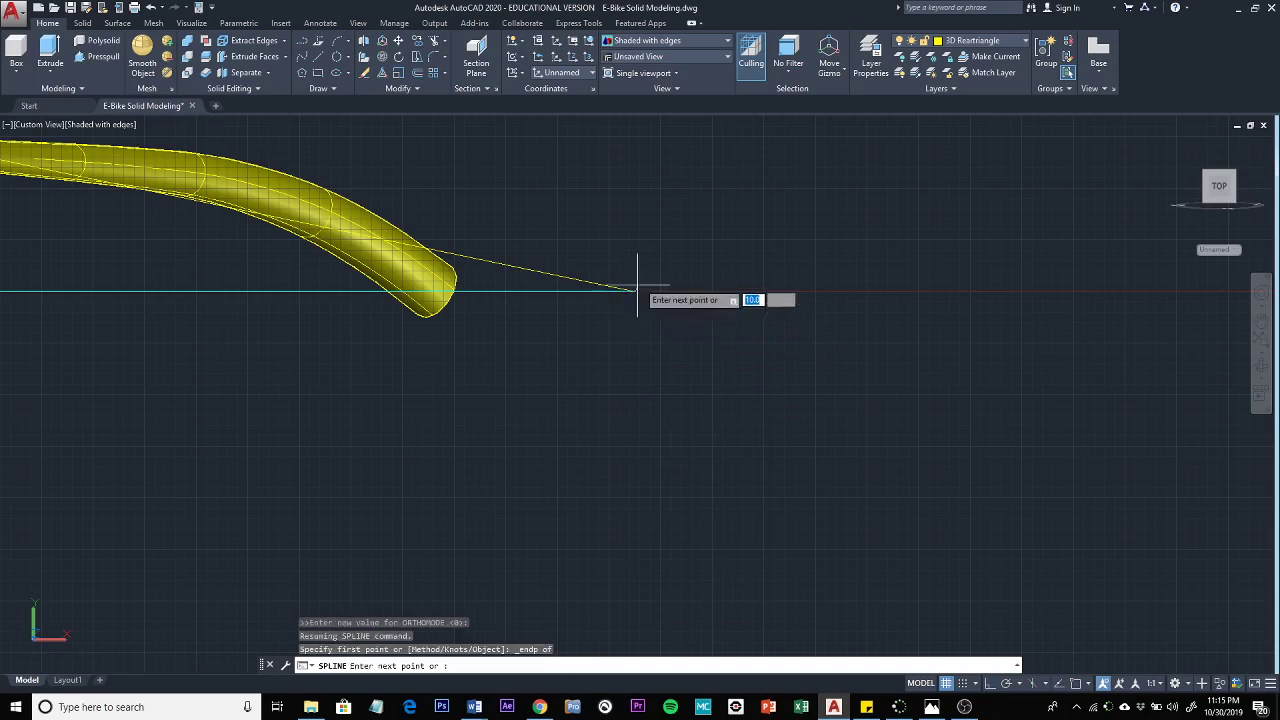
pyautogui.click(586, 188)
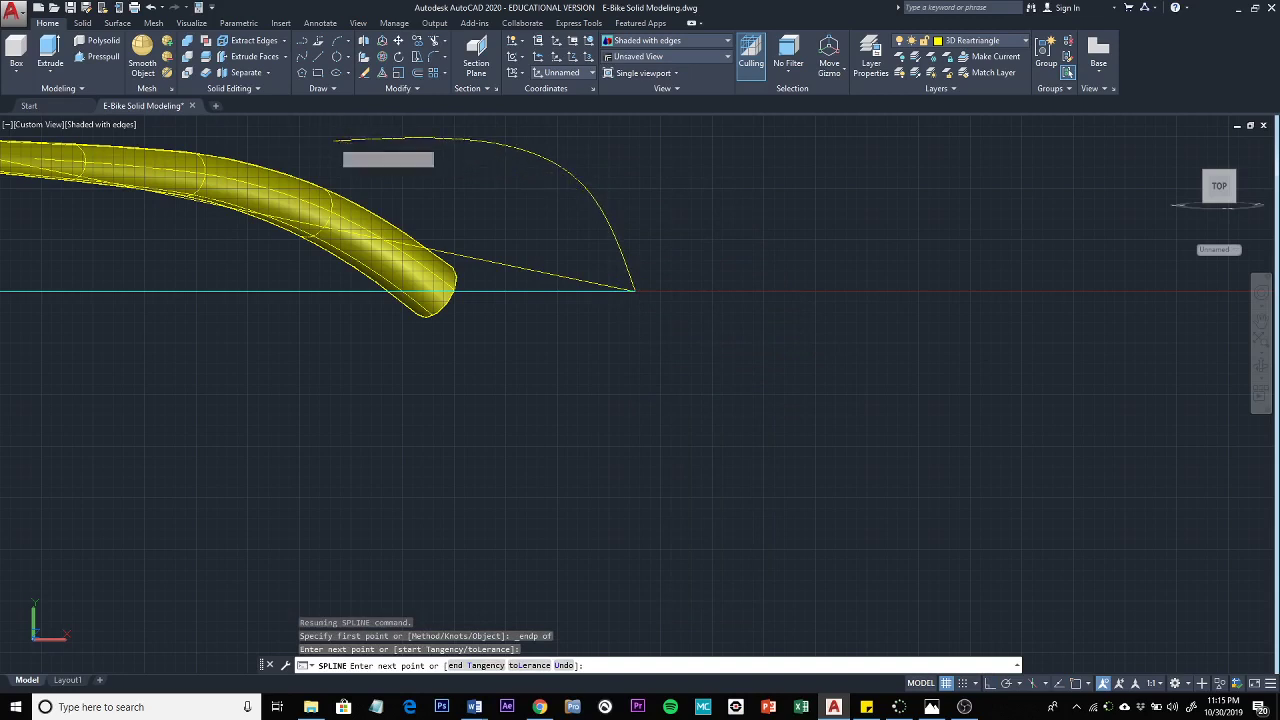
pyautogui.click(334, 143)
pyautogui.moveTo(398, 186); pyautogui.dragTo(964, 369, button='middle')
pyautogui.press('Escape')
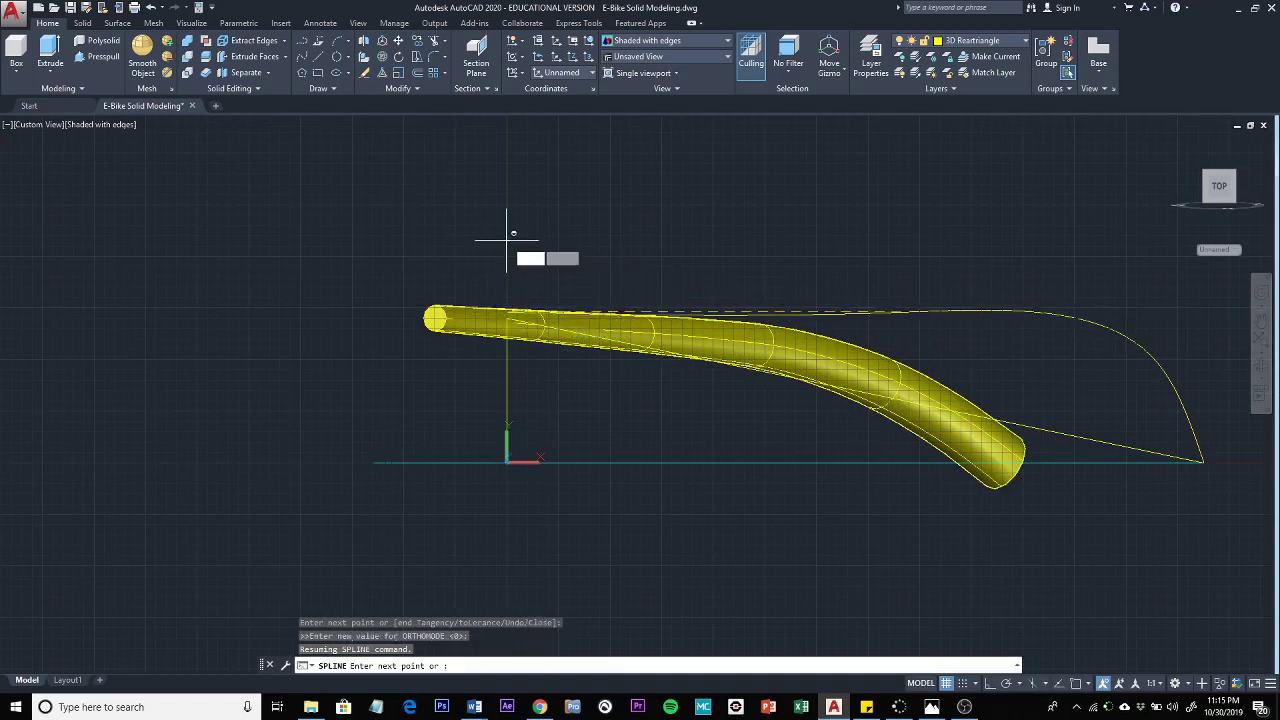
pyautogui.keyDown('shift'); pyautogui.rightClick(507, 242); pyautogui.keyUp('shift')
pyautogui.click(550, 336)
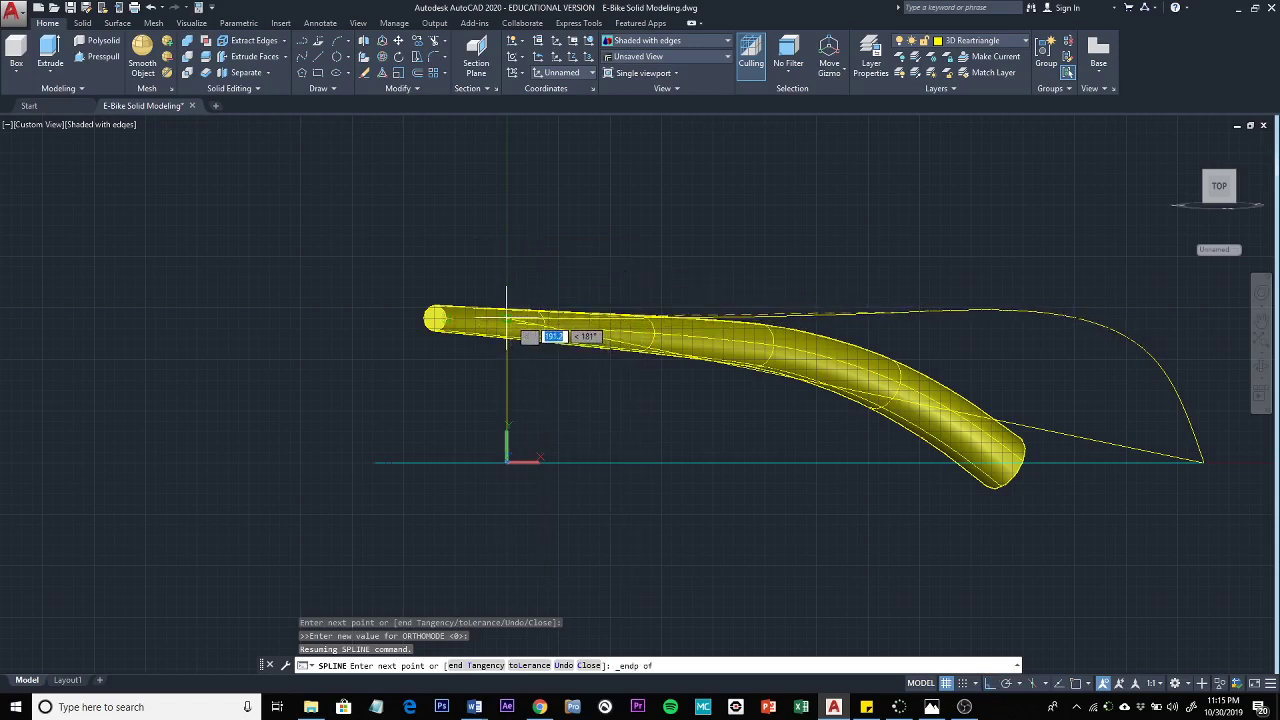
pyautogui.click(507, 320)
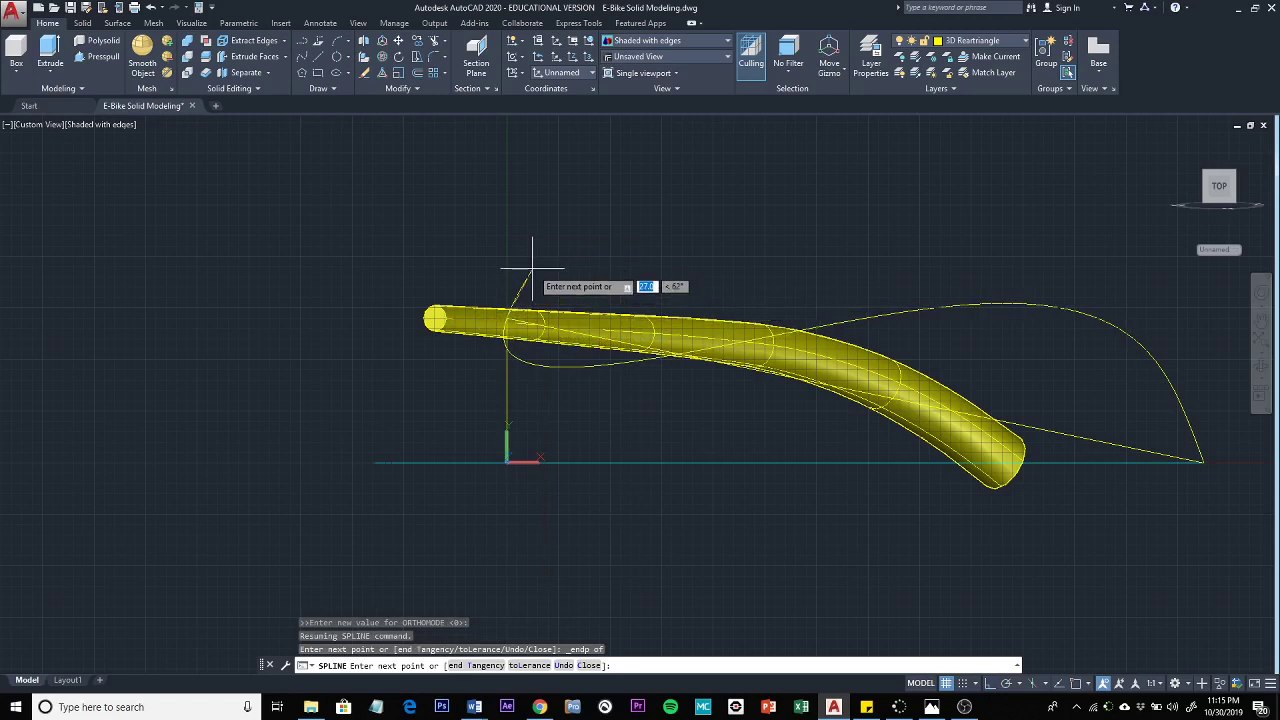
pyautogui.press('Return')
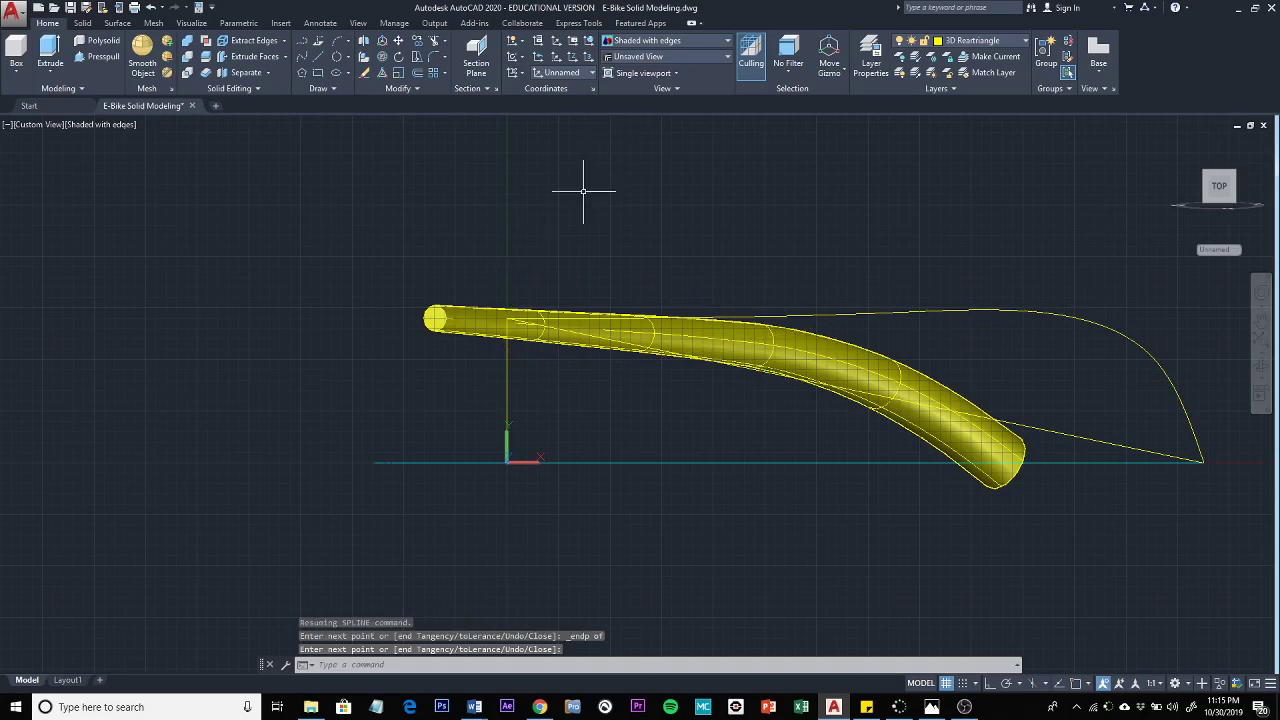
# - Check from the side how the new spline runs against the bottom tube's outline
pyautogui.keyDown('shift'); pyautogui.moveTo(778, 183); pyautogui.dragTo(782, 568, button='middle'); pyautogui.keyUp('shift')
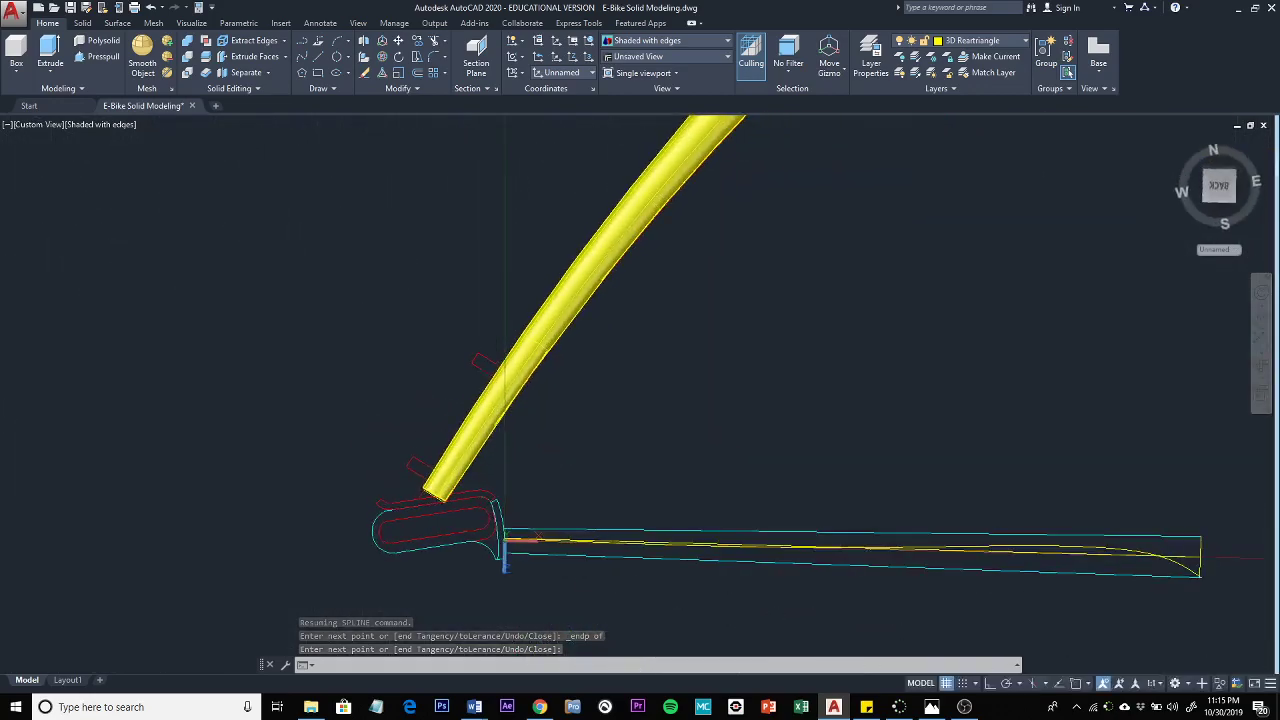
pyautogui.keyDown('shift'); pyautogui.moveTo(915, 330); pyautogui.dragTo(517, 270, button='middle'); pyautogui.keyUp('shift')
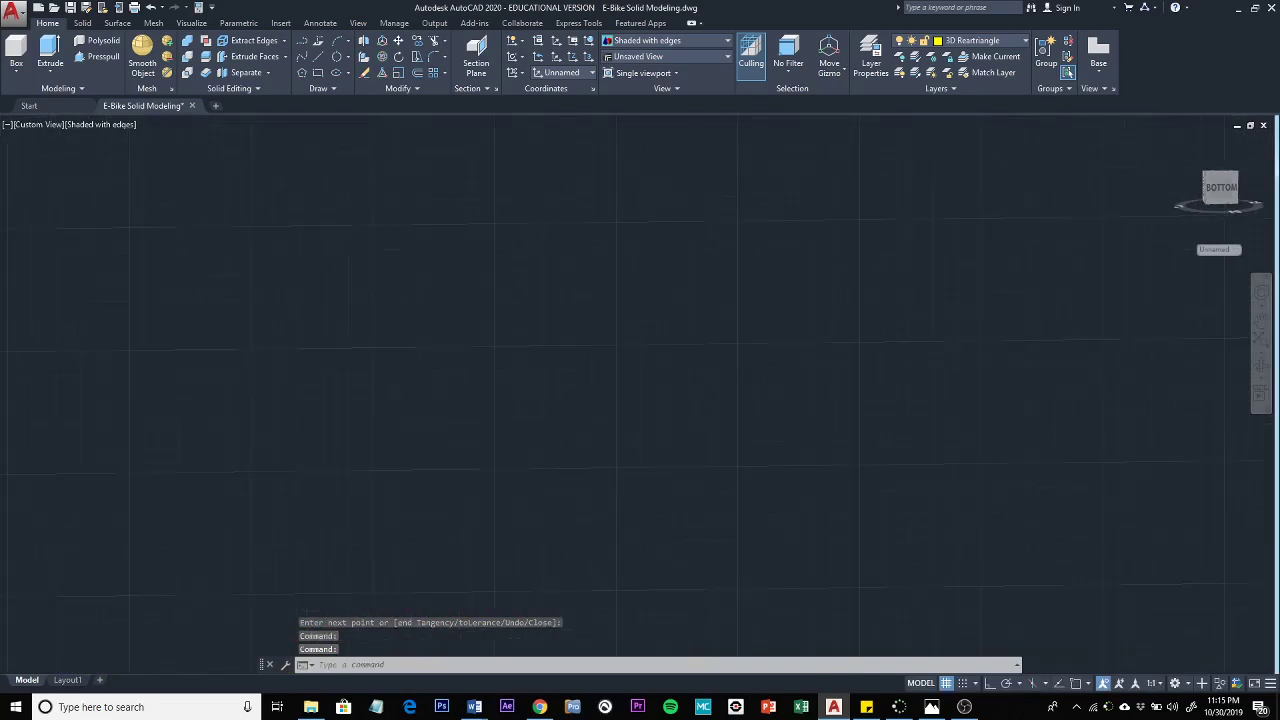
pyautogui.moveTo(543, 343); pyautogui.dragTo(780, 287, button='middle')
pyautogui.scroll(-3, 777, 286)
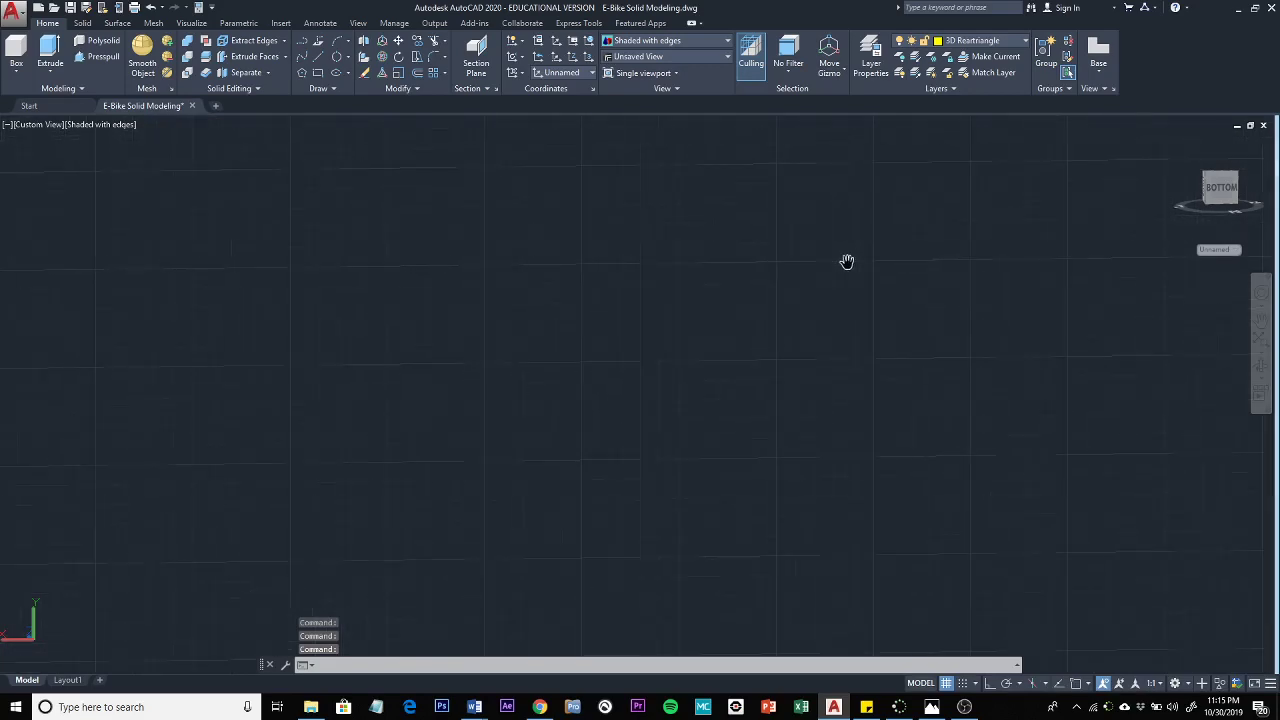
pyautogui.scroll(-7, 847, 261)
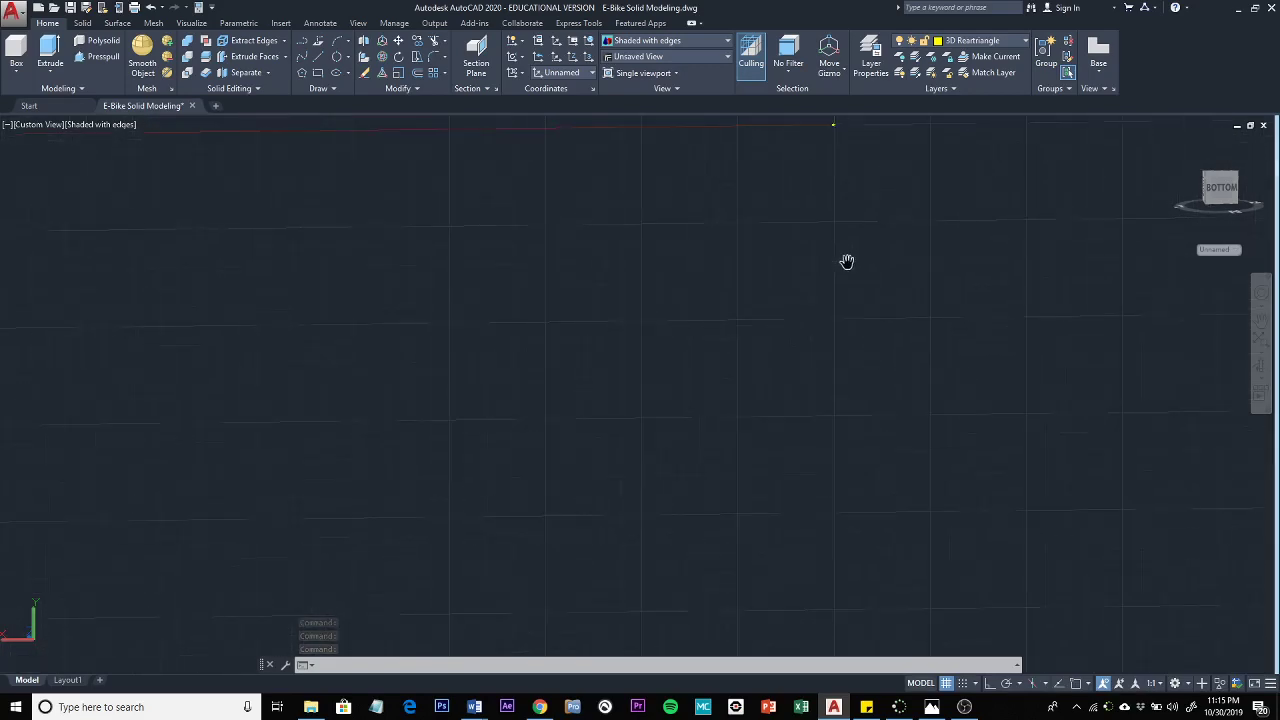
pyautogui.scroll(2, 847, 244)
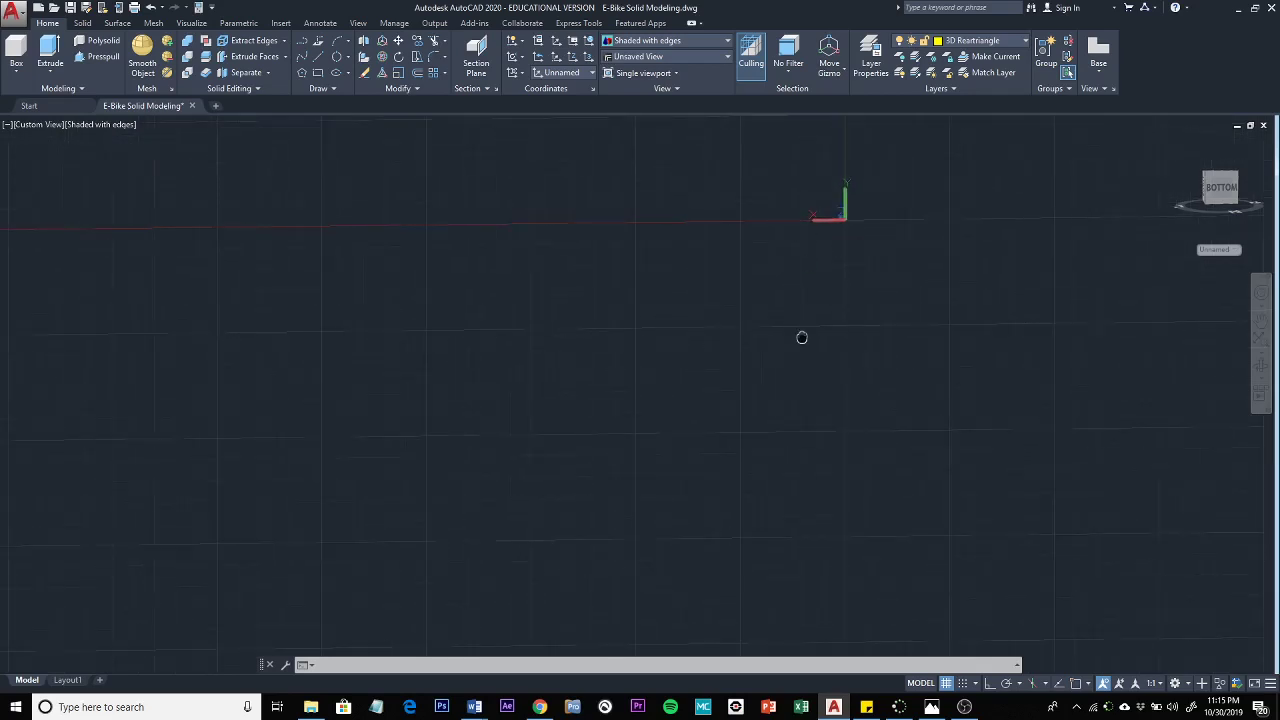
pyautogui.scroll(4, 834, 338)
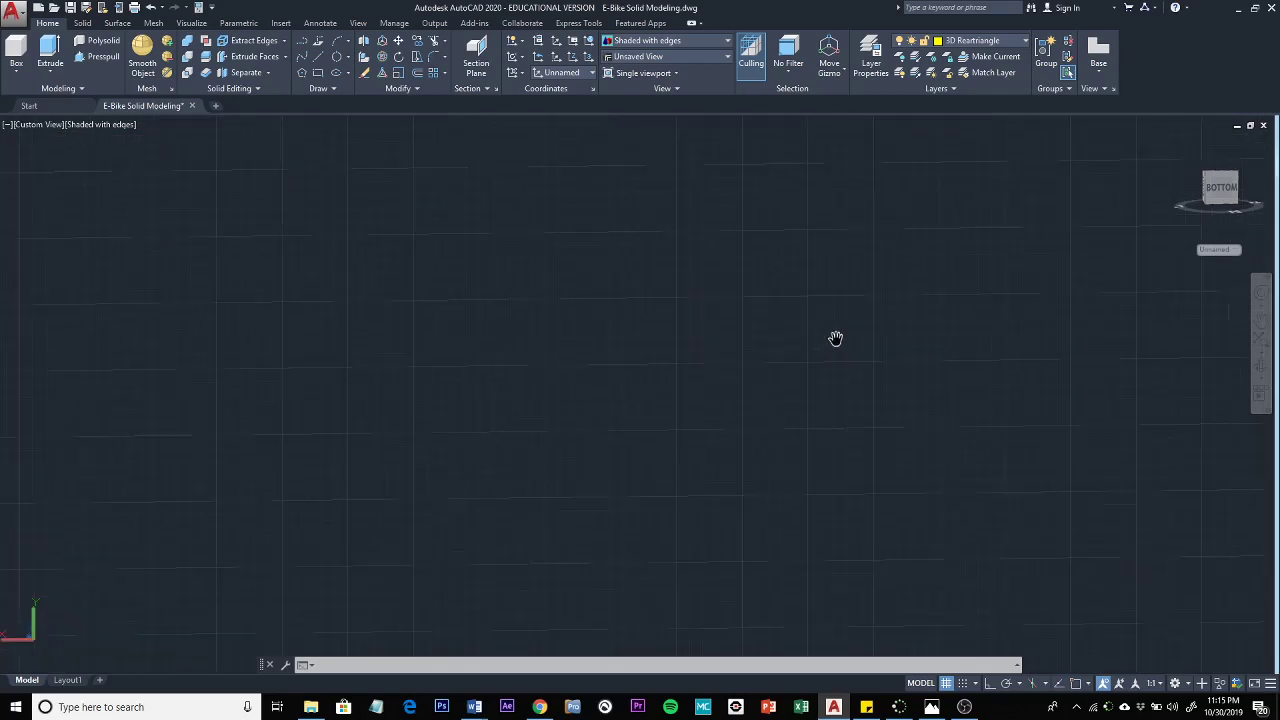
pyautogui.scroll(3, 835, 338)
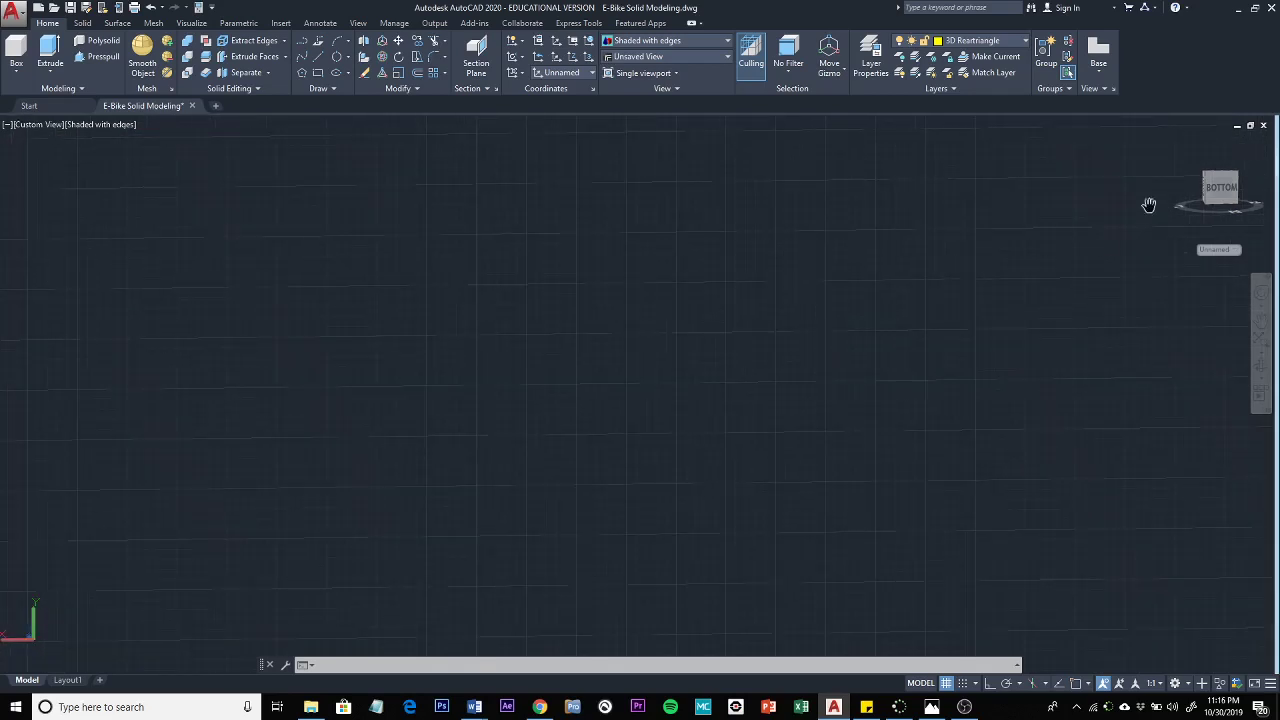
pyautogui.moveTo(728, 272); pyautogui.dragTo(800, 329)
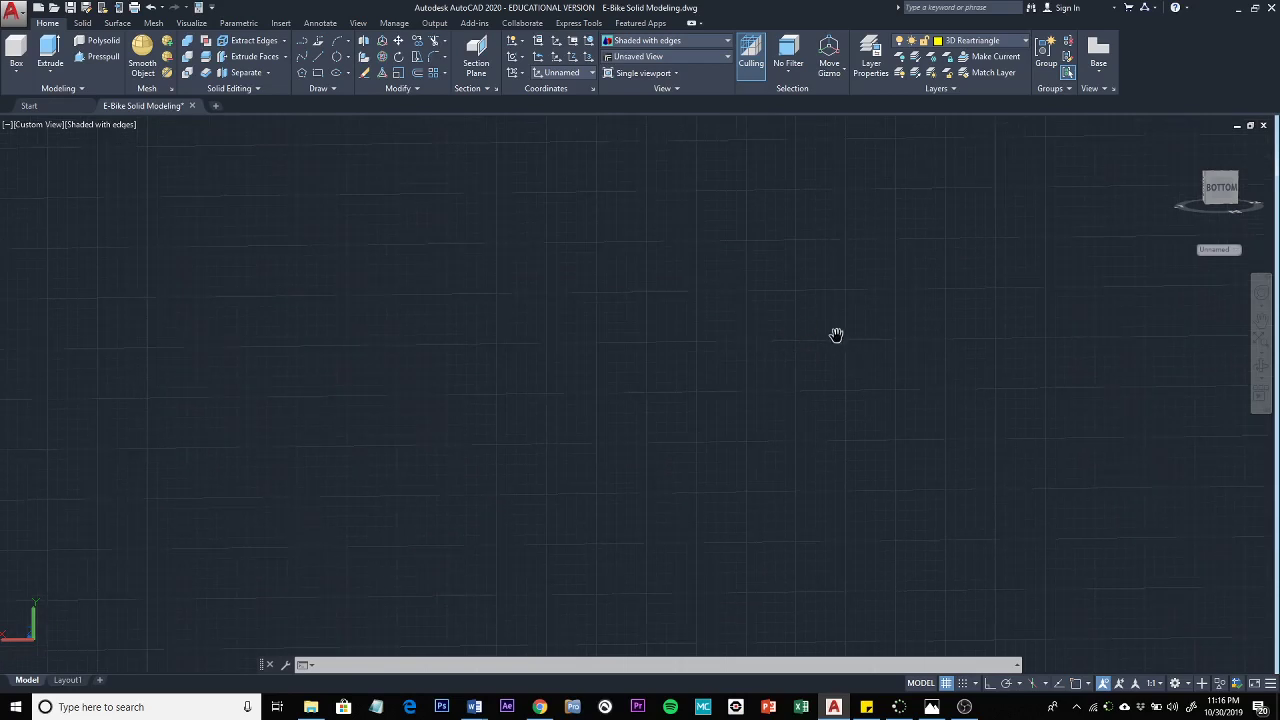
pyautogui.scroll(3, 836, 335)
pyautogui.scroll(-5, 835, 335)
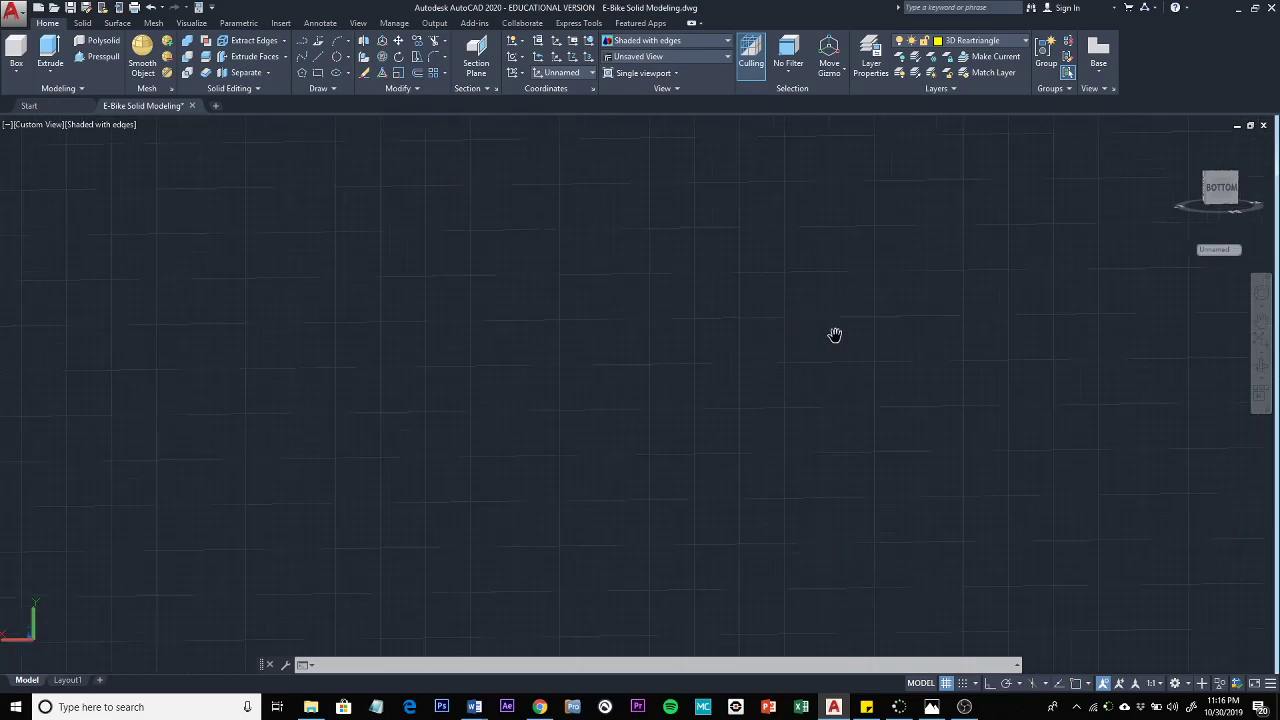
pyautogui.scroll(-2, 835, 335)
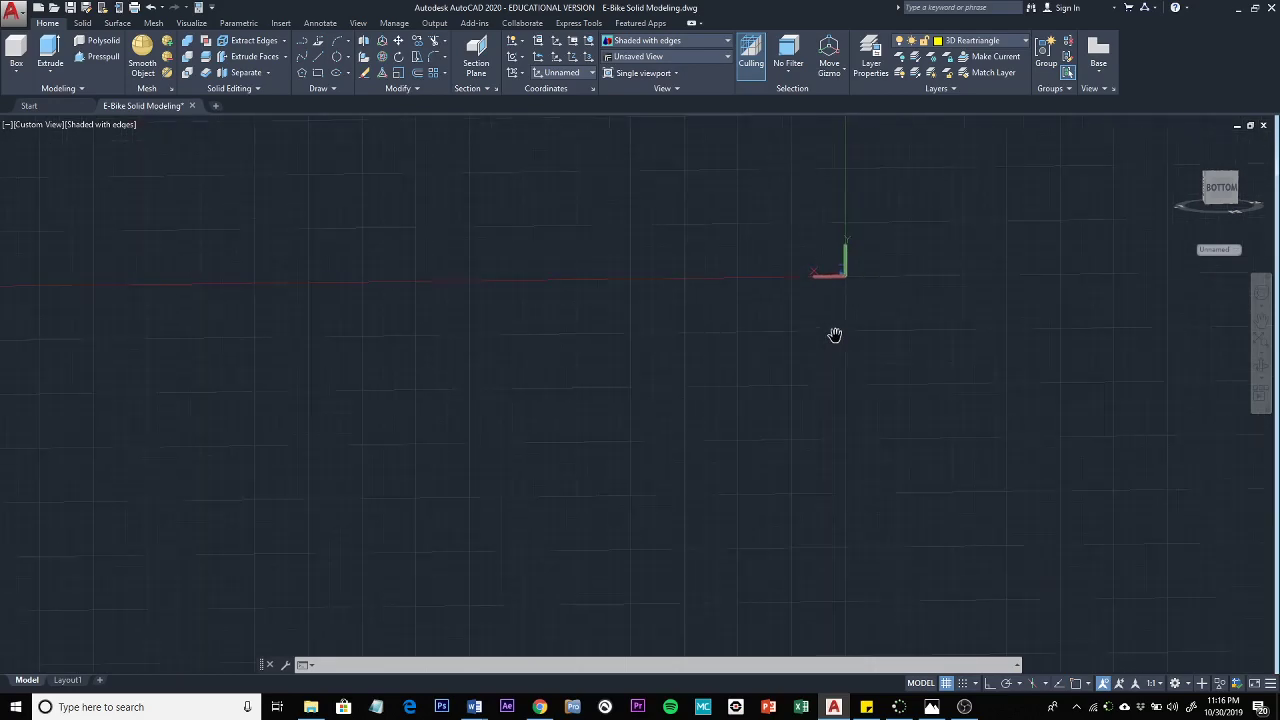
pyautogui.scroll(-3, 950, 600)
pyautogui.scroll(-3, 912, 349)
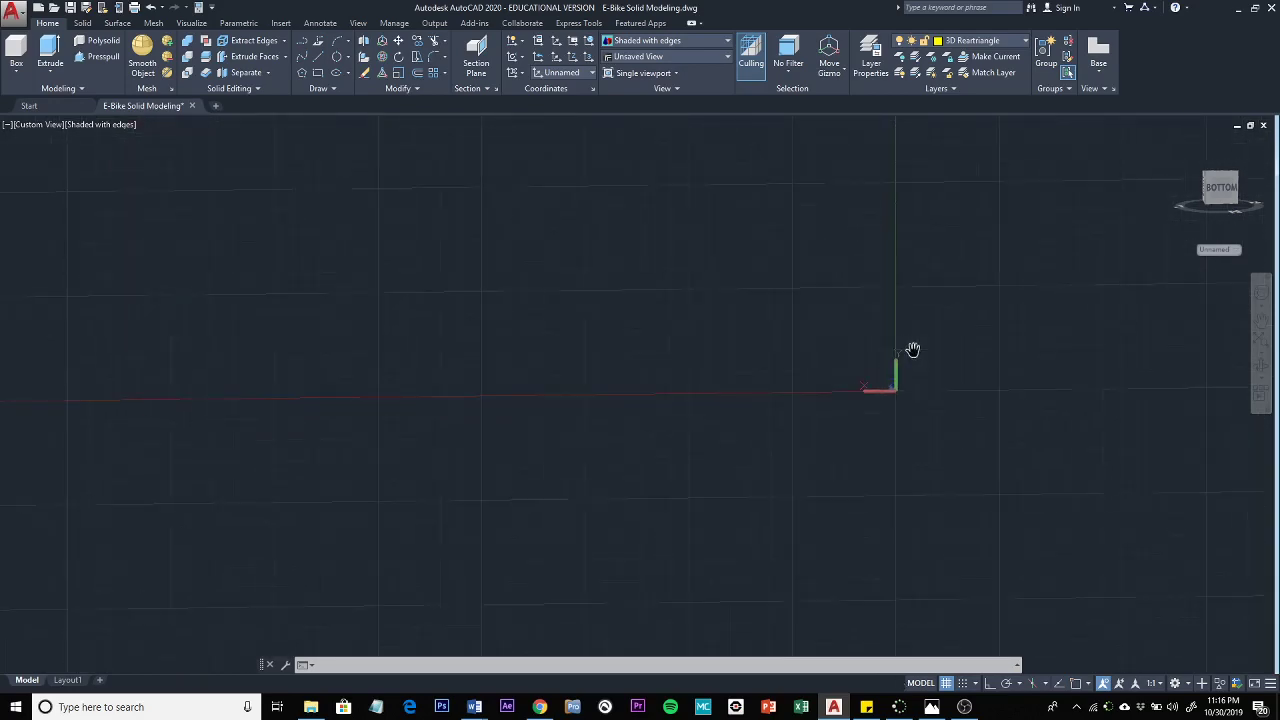
pyautogui.scroll(-4, 930, 440)
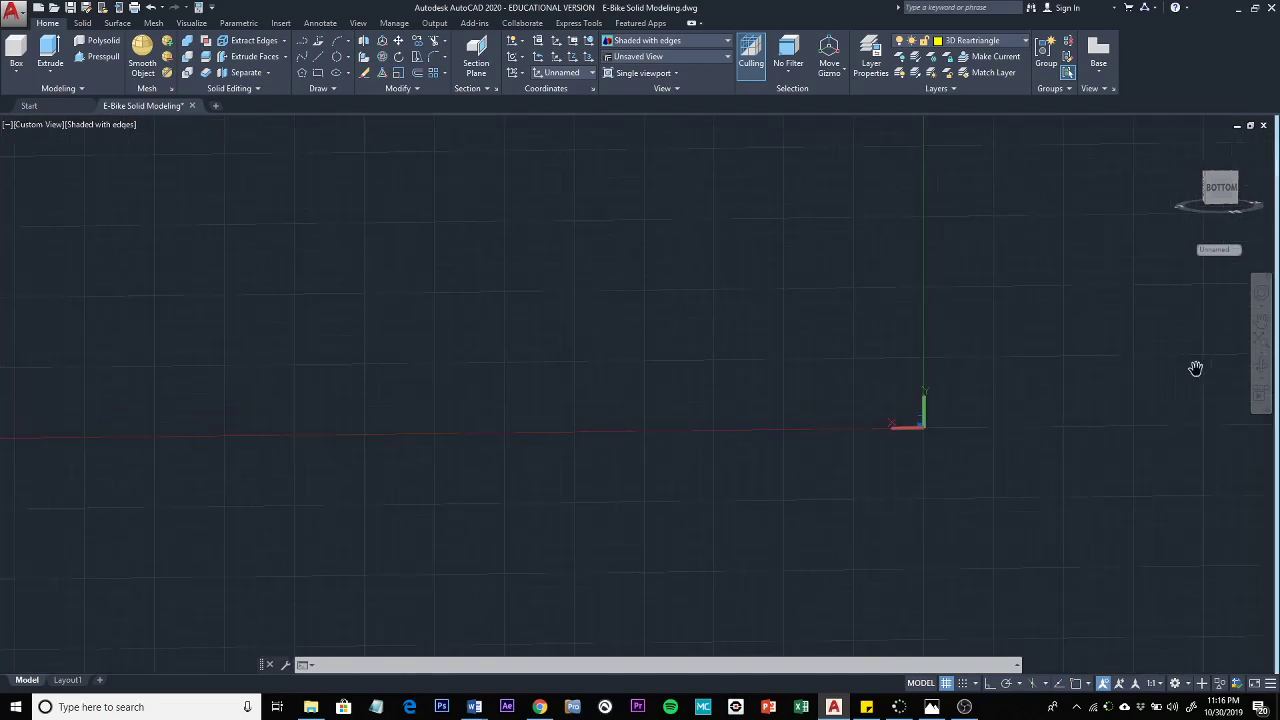
pyautogui.press('Escape')
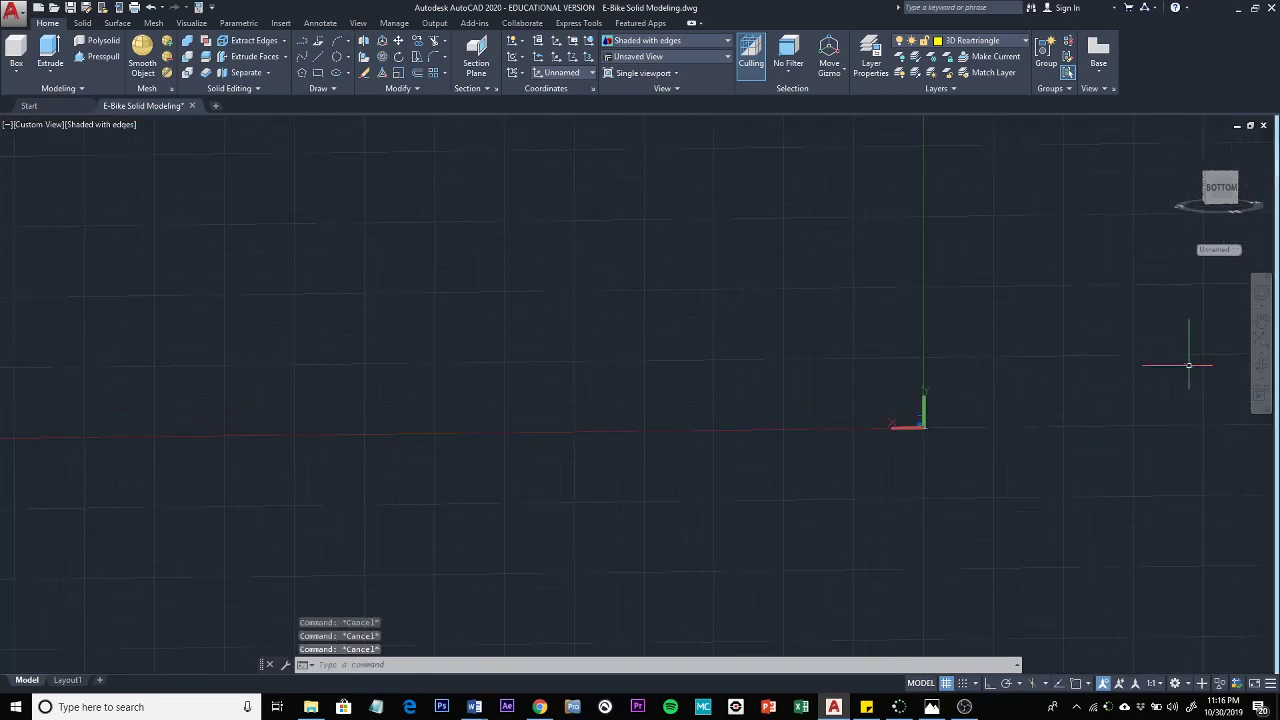
# - Zoom to the drawing extents to bring the rear triangle geometry back into view
pyautogui.click(1267, 355)
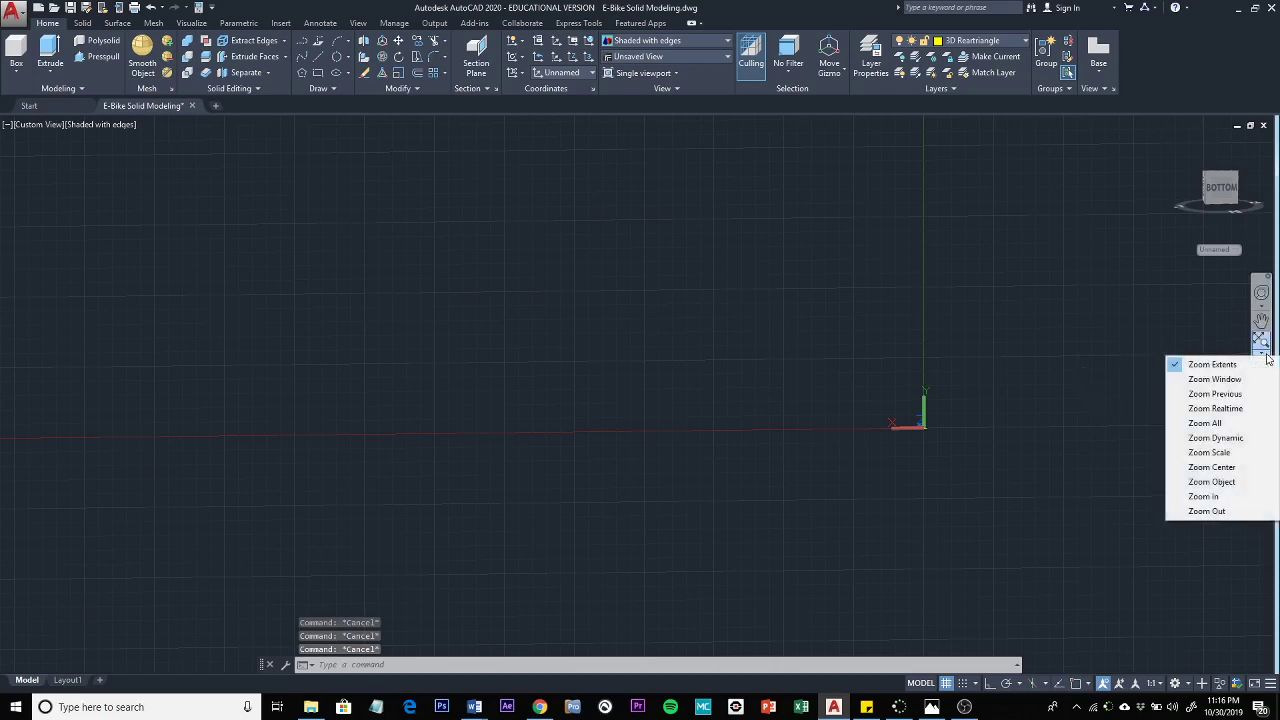
pyautogui.click(1258, 366)
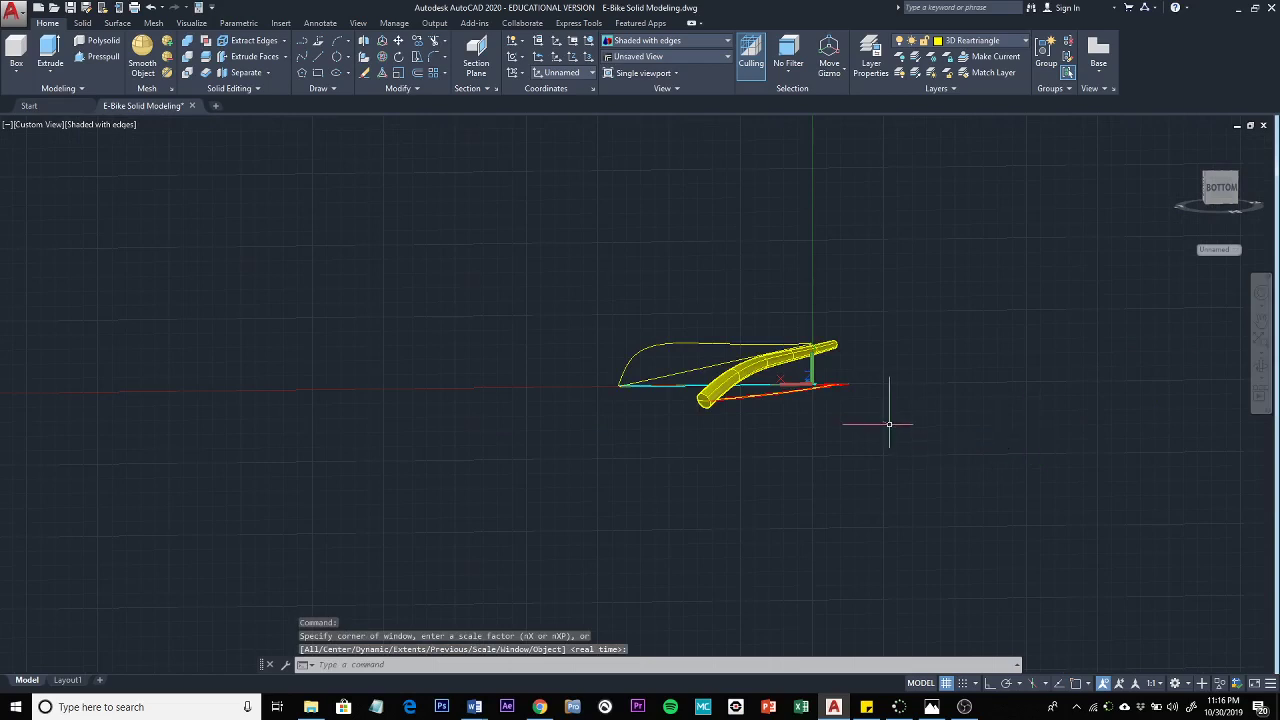
pyautogui.scroll(5, 815, 411)
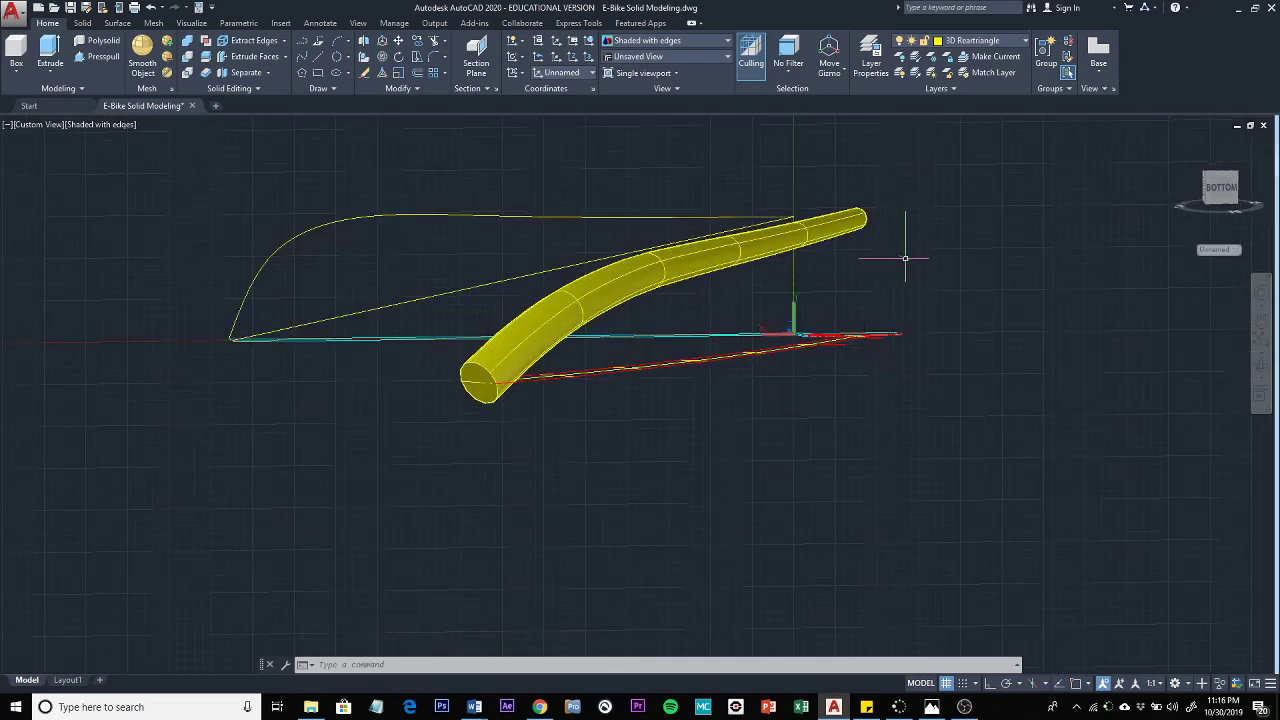
# - Examine the spline from the back, top and right to see where it starts on the frame-side end line
pyautogui.click(1227, 178)
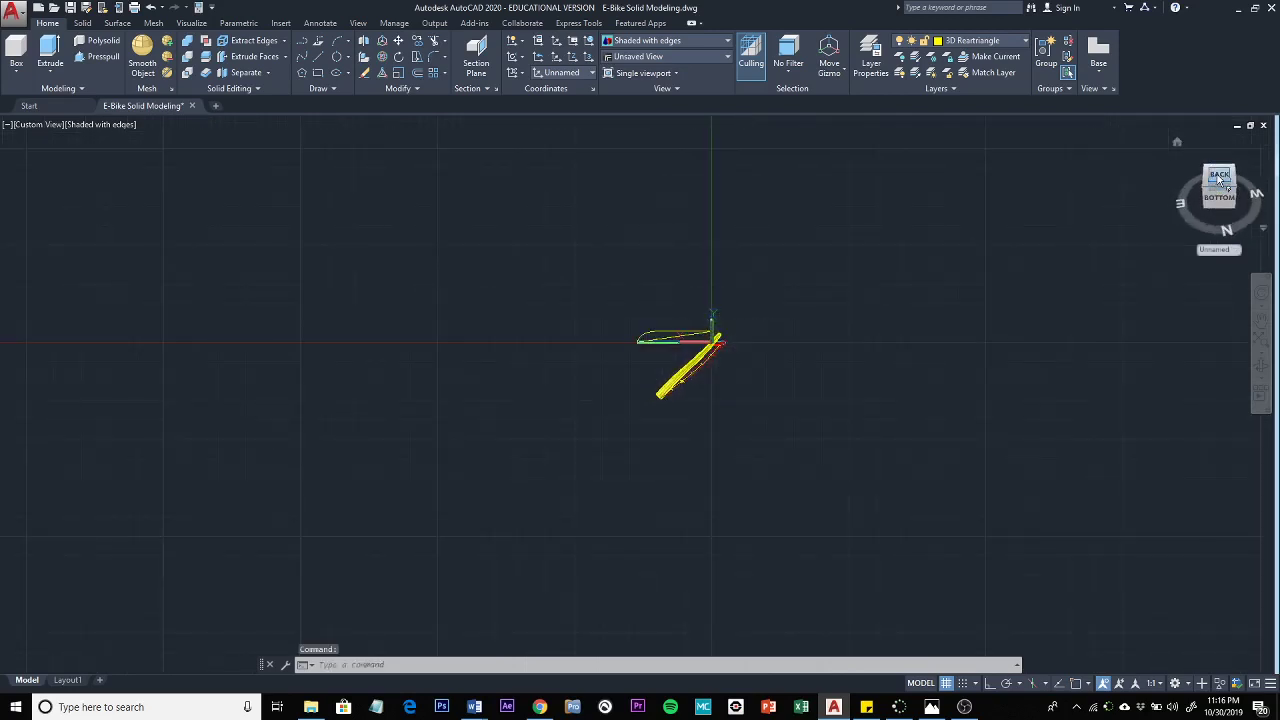
pyautogui.click(1220, 176)
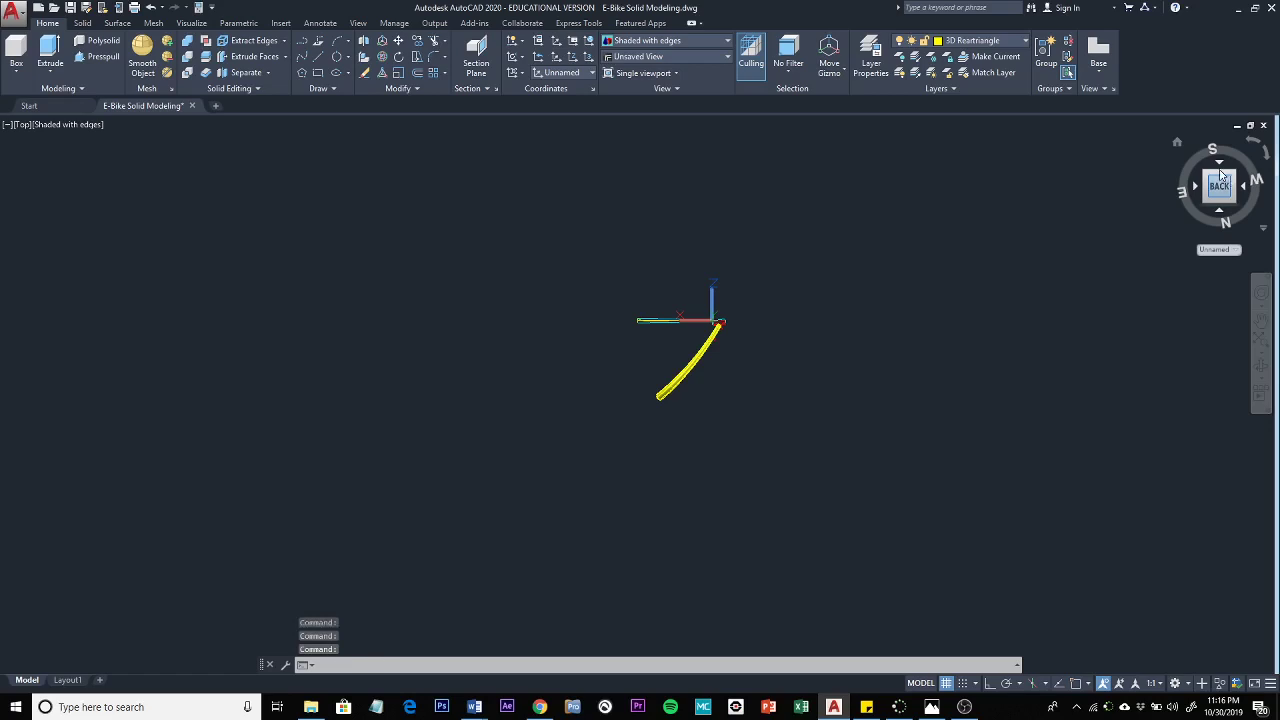
pyautogui.click(1205, 176)
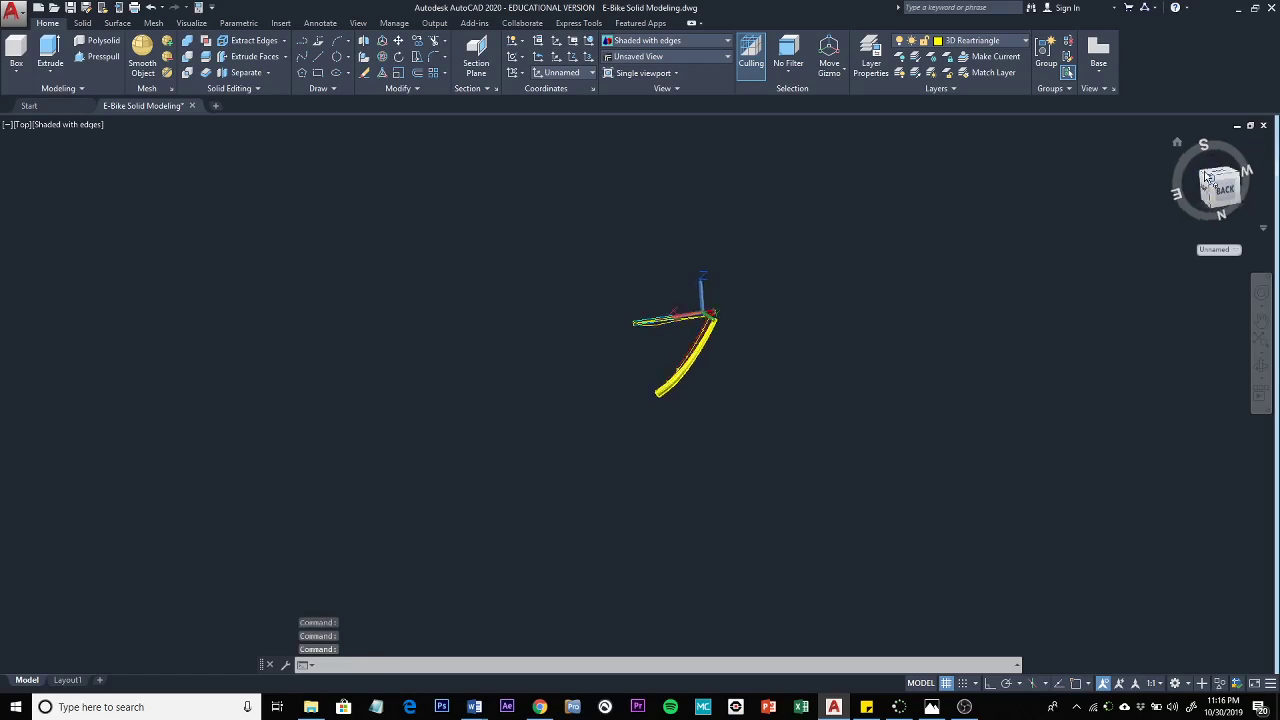
pyautogui.click(1219, 179)
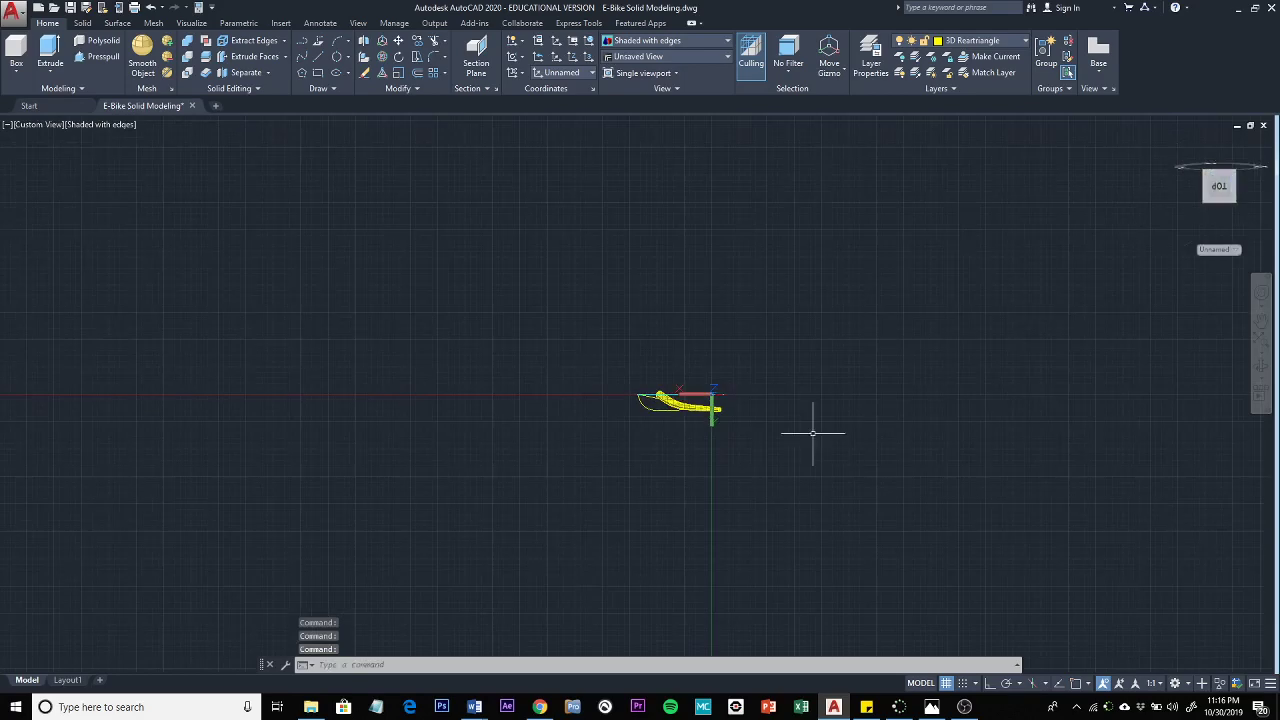
pyautogui.scroll(5, 647, 446)
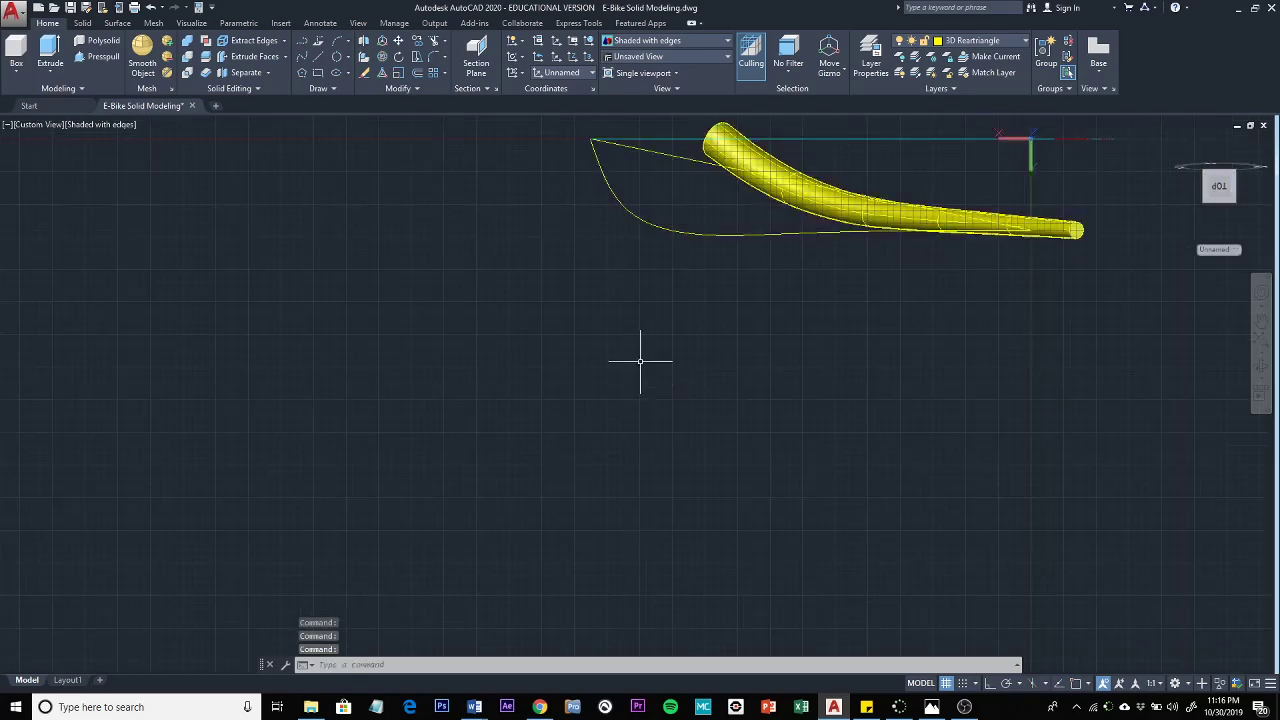
pyautogui.moveTo(640, 361)
pyautogui.keyDown('shift'); pyautogui.mouseDown(button='middle')
pyautogui.moveTo(700, 389)
pyautogui.moveTo(709, 443)
pyautogui.moveTo(680, 453)
pyautogui.moveTo(640, 371)
pyautogui.mouseUp(button='middle'); pyautogui.keyUp('shift')
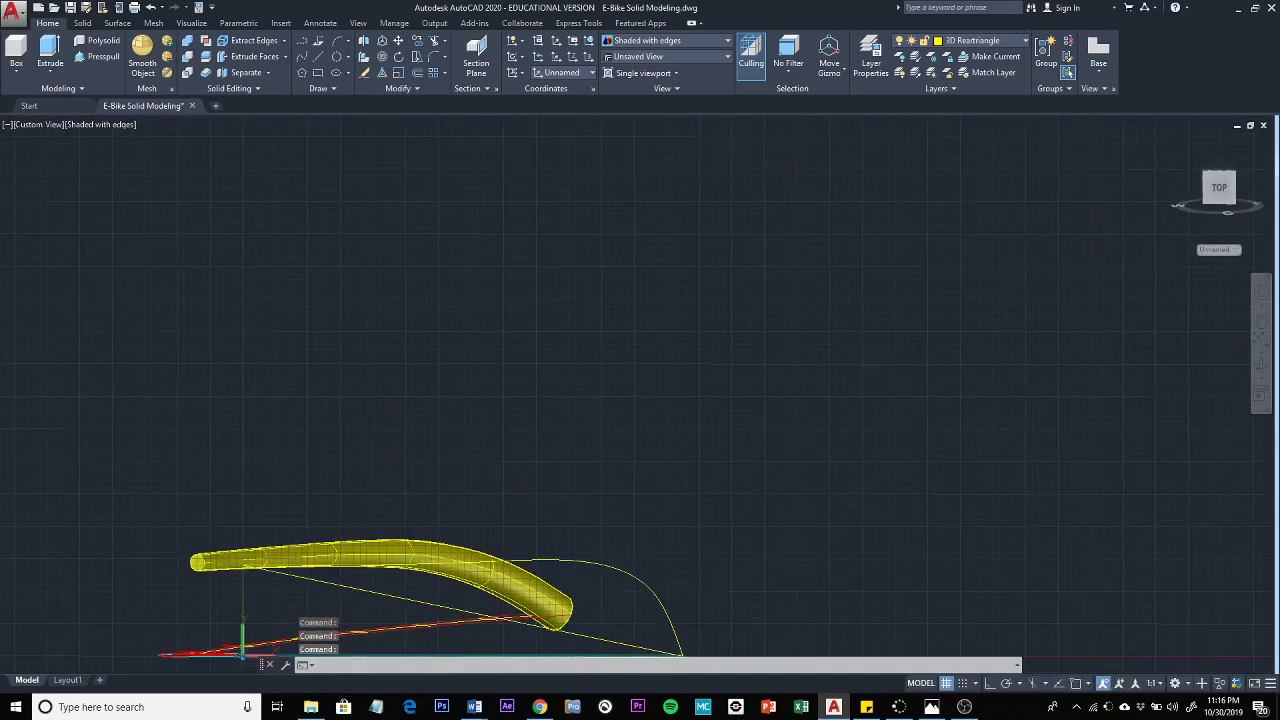
pyautogui.moveTo(667, 514); pyautogui.dragTo(659, 179, button='middle')
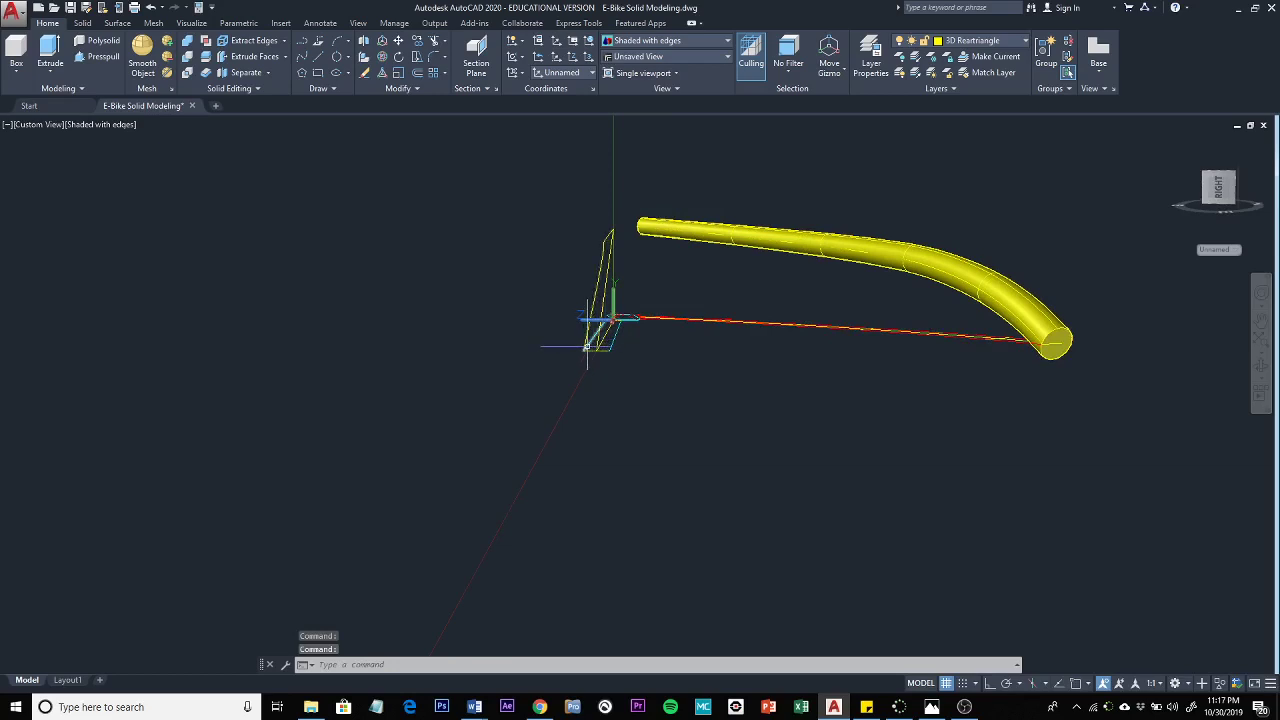
# - Delete the misplaced spline of the bottom tube
pyautogui.click(602, 263)
pyautogui.click(603, 263)
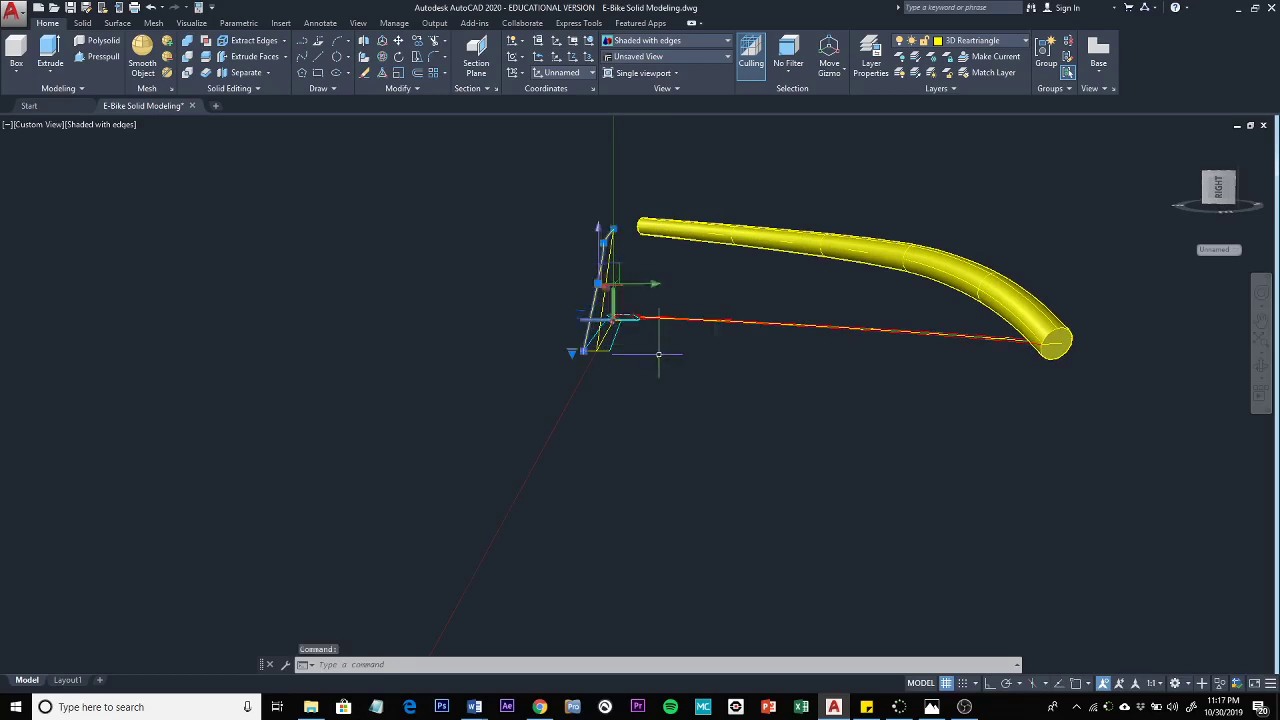
pyautogui.press('Delete')
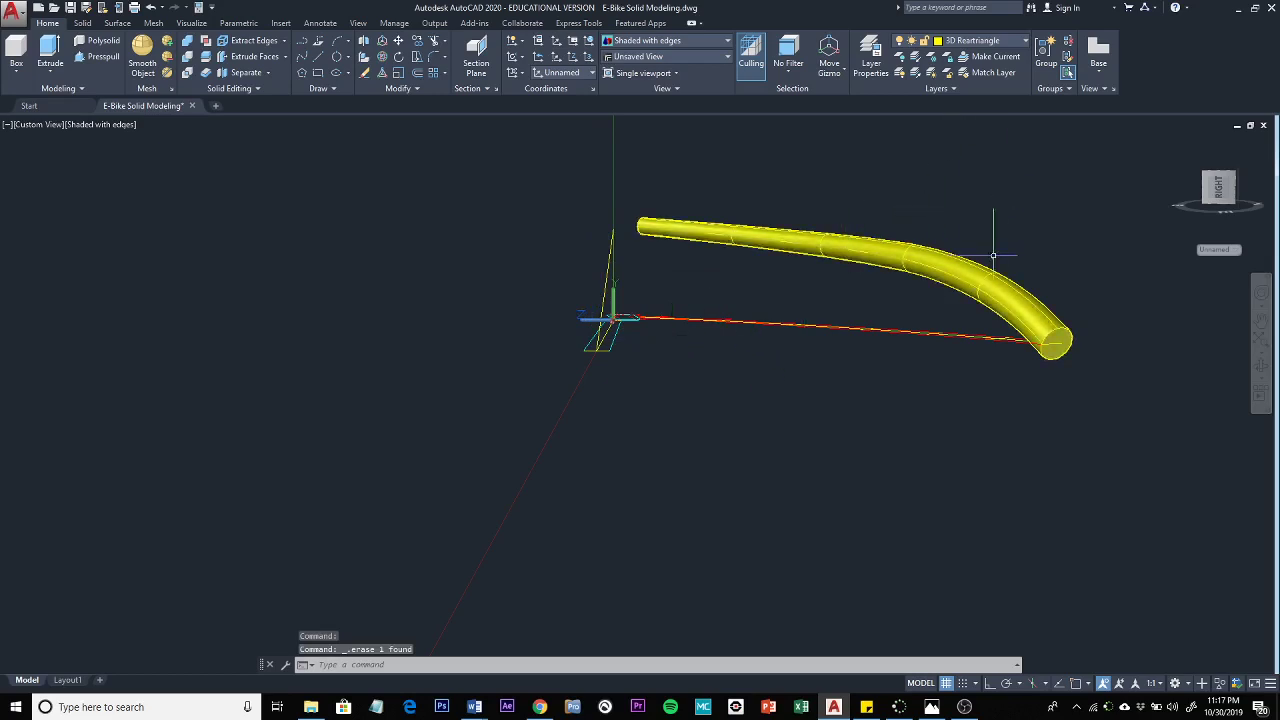
# - Start a new spline with its first point snapped to the endpoint of the bottom tube's frame-side end line
pyautogui.click(304, 57)
pyautogui.scroll(3, 563, 363)
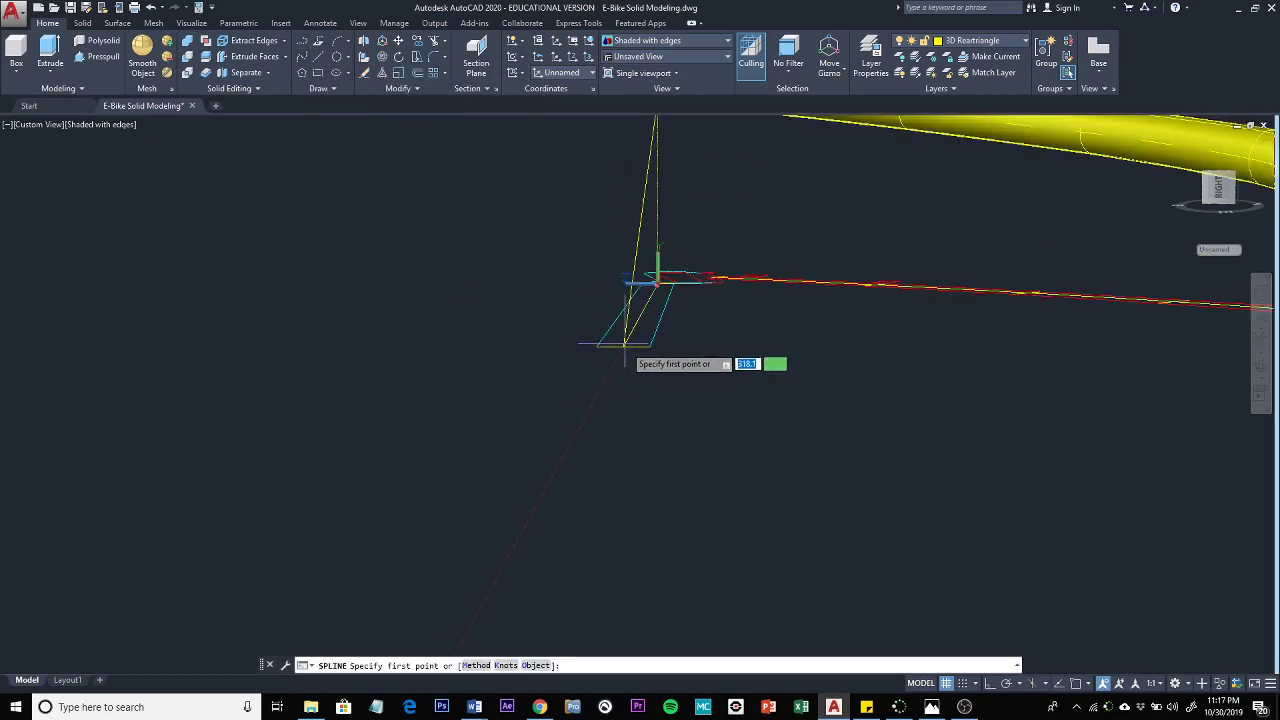
pyautogui.keyDown('shift'); pyautogui.rightClick(522, 360); pyautogui.keyUp('shift')
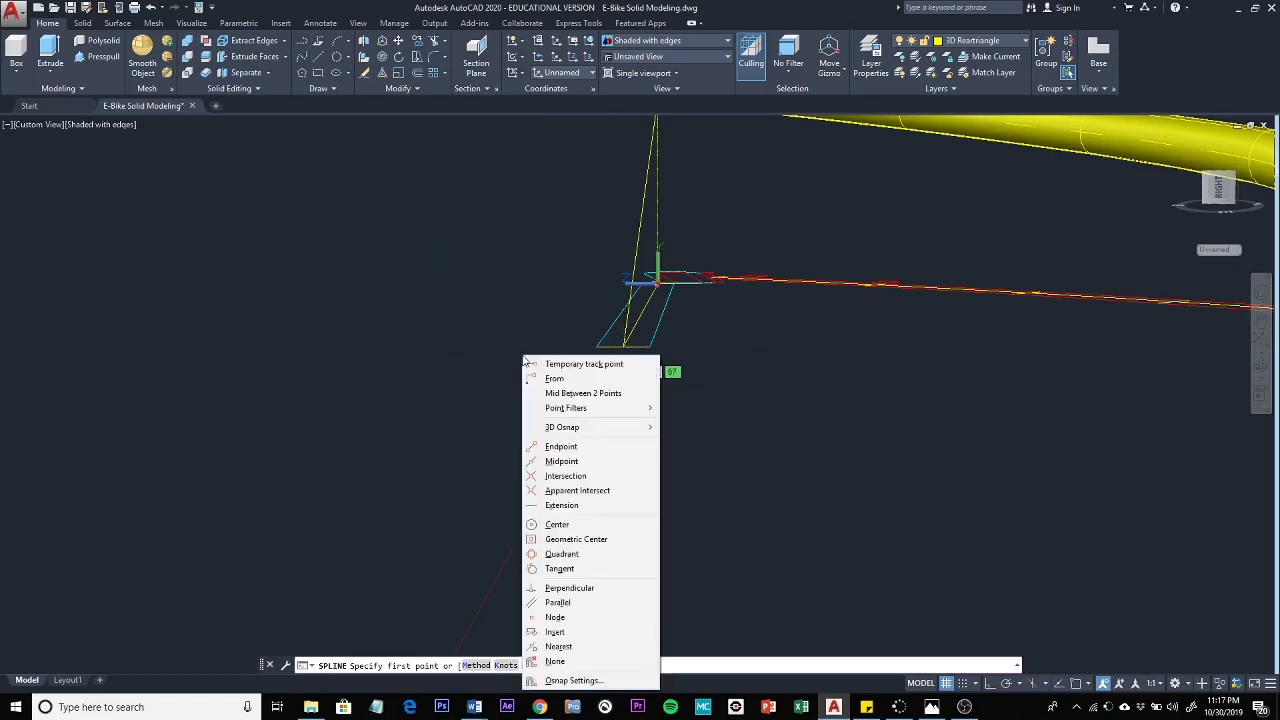
pyautogui.click(573, 449)
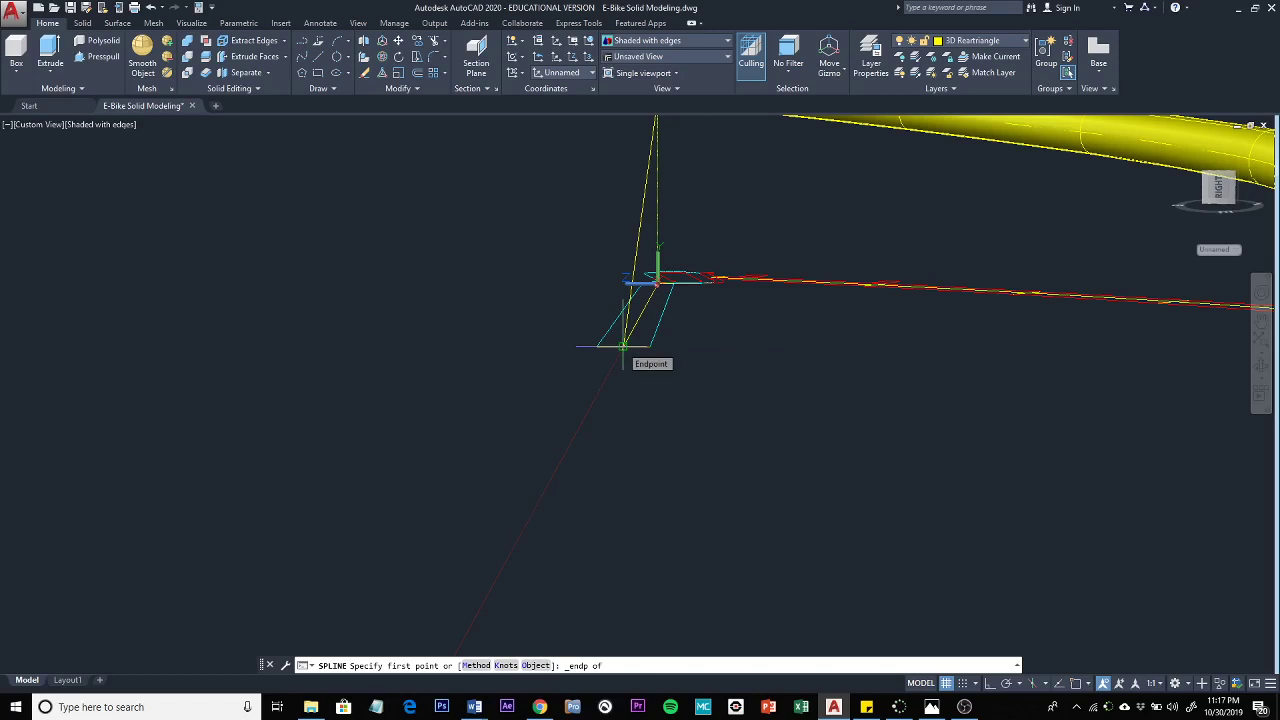
pyautogui.click(623, 345)
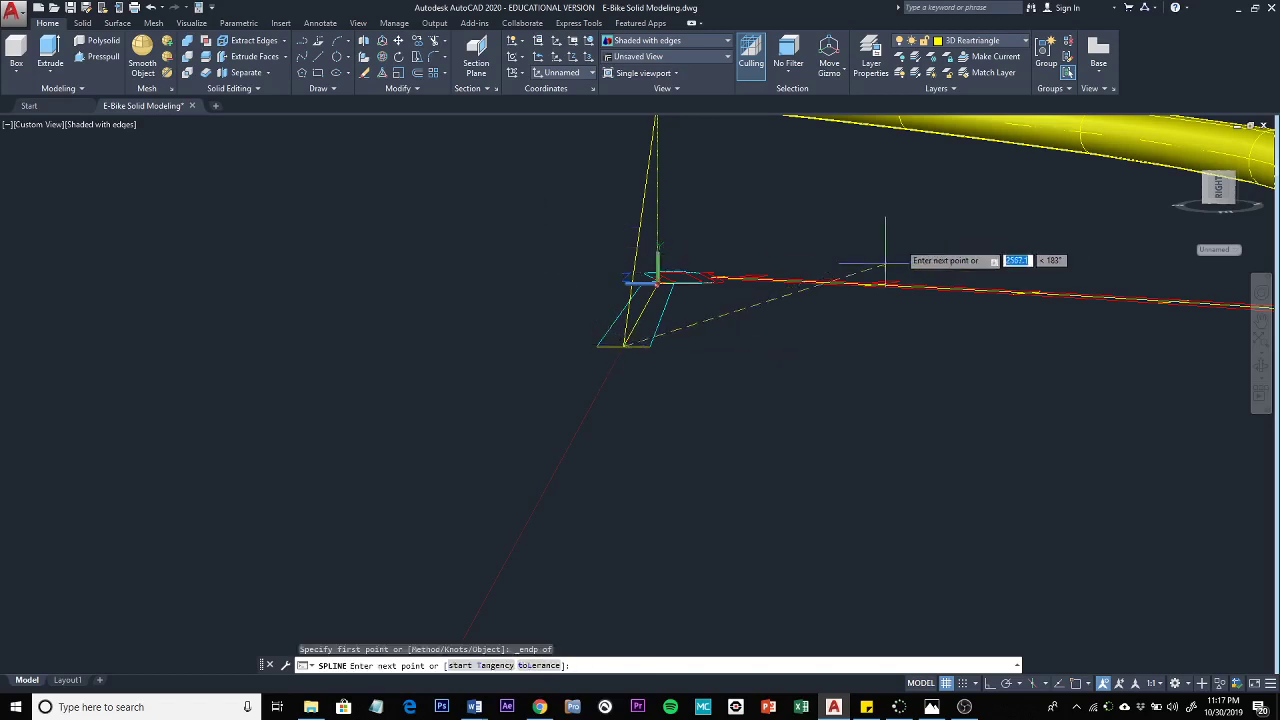
# - Add two fit points in the upright top view to curve the spline up and back from its starting point
pyautogui.click(1209, 190)
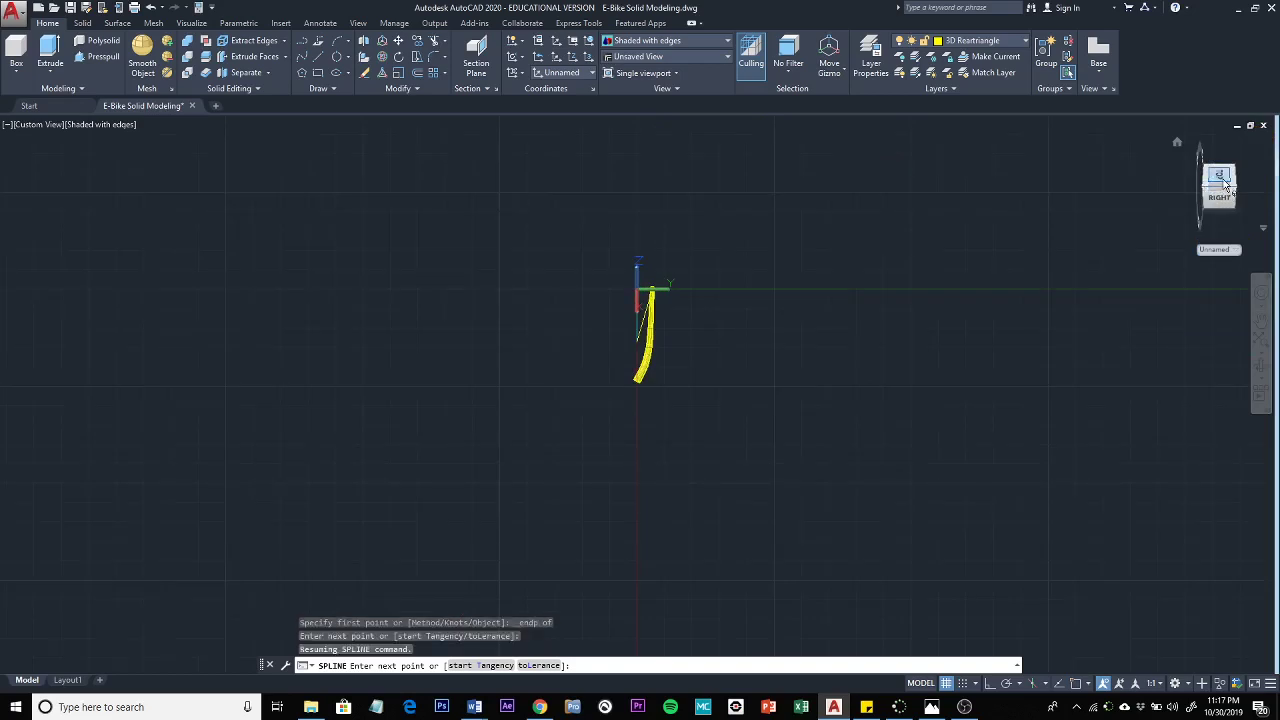
pyautogui.click(1220, 180)
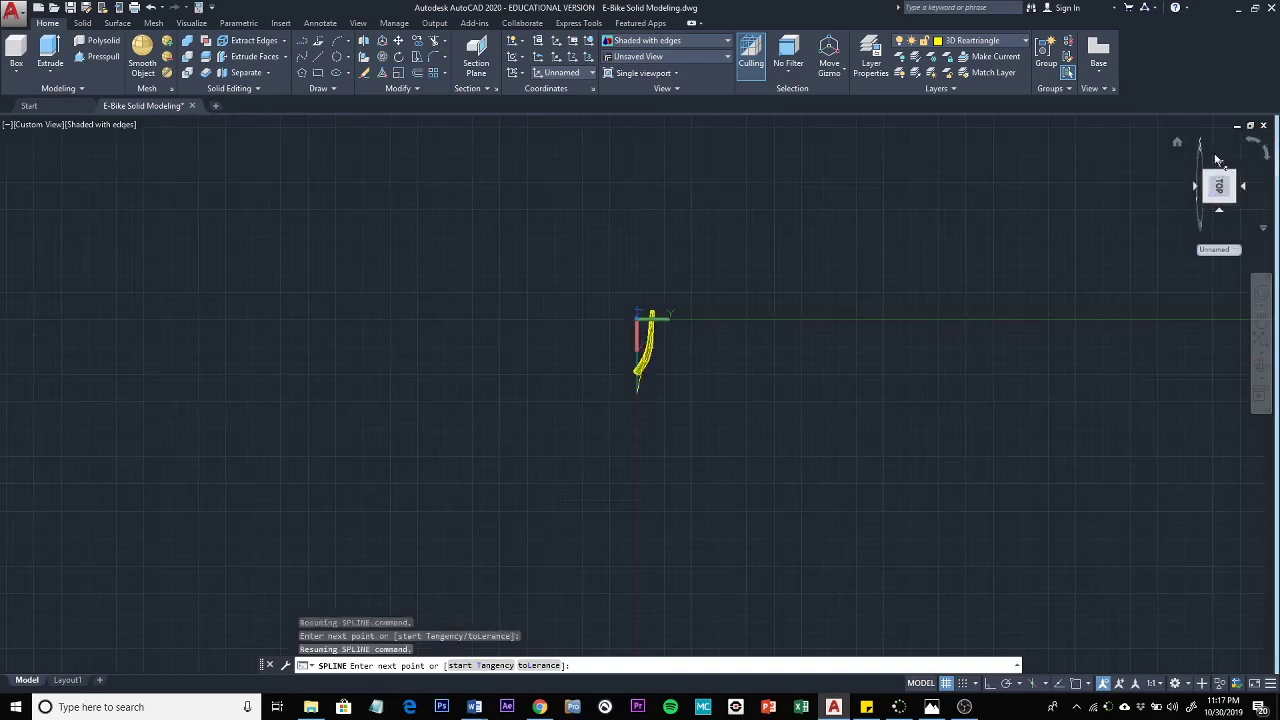
pyautogui.click(1252, 143)
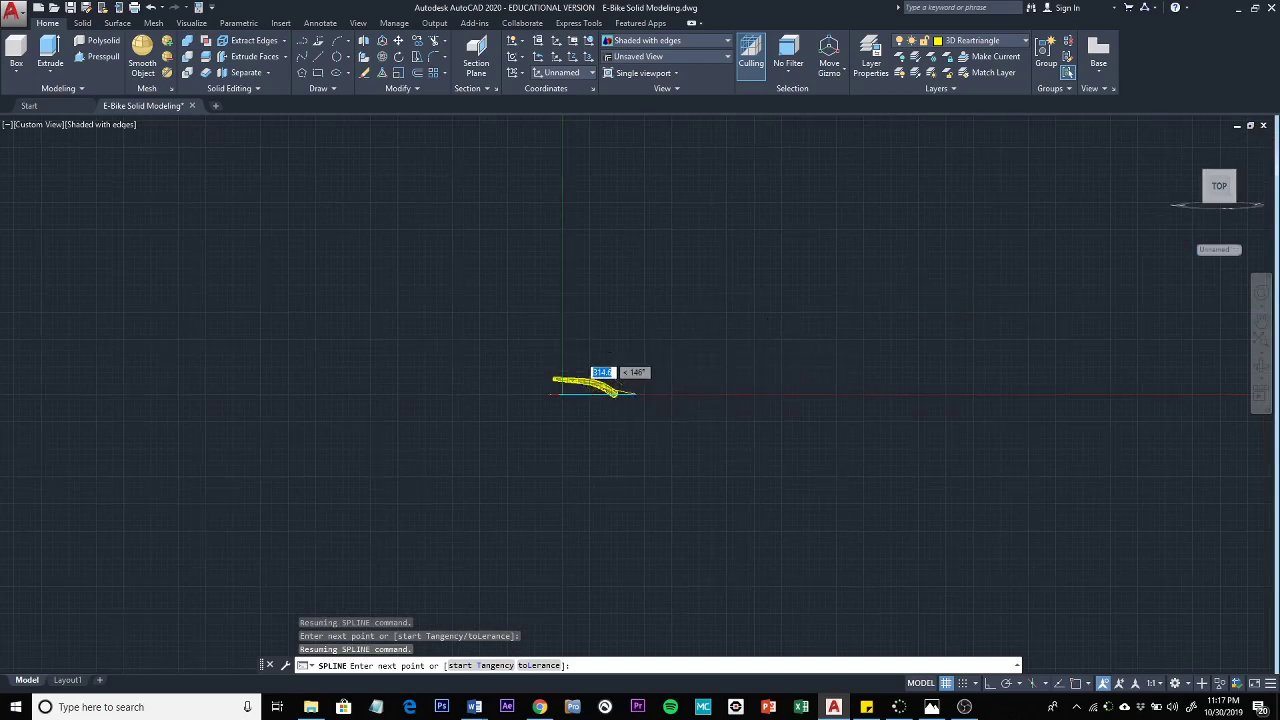
pyautogui.scroll(3, 590, 352)
pyautogui.moveTo(658, 410); pyautogui.dragTo(680, 260, button='middle')
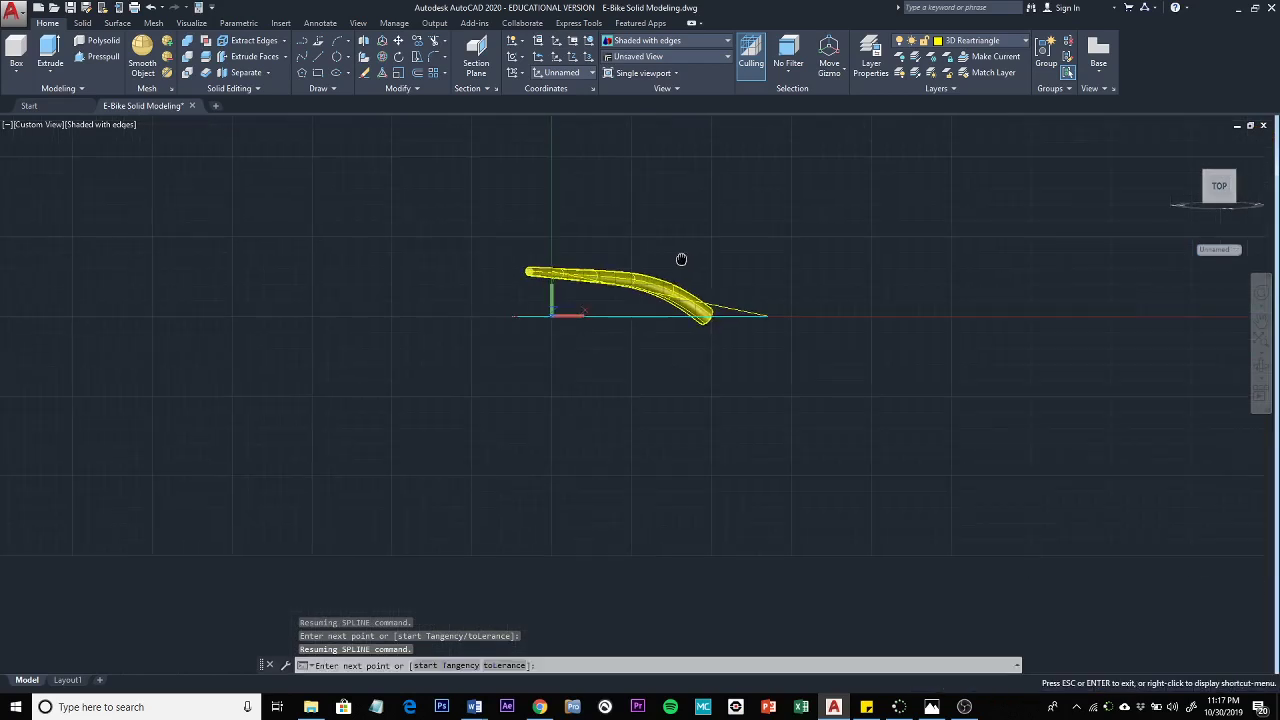
pyautogui.click(748, 290)
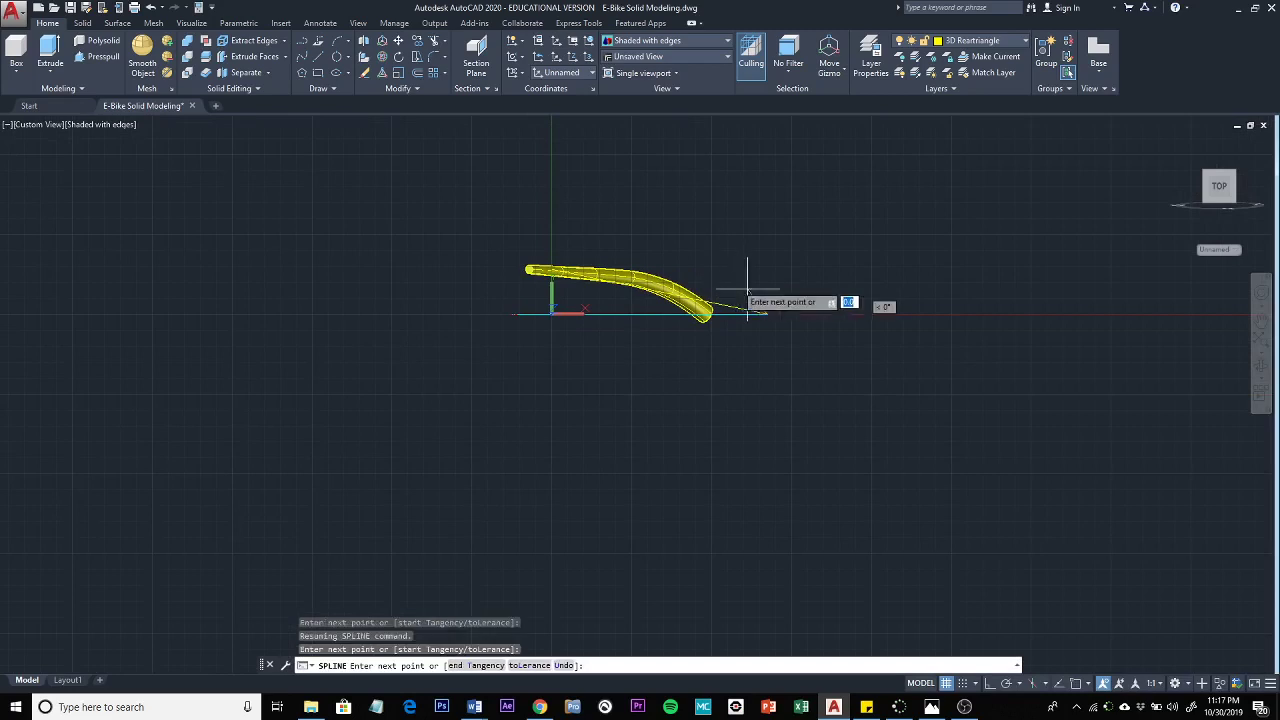
pyautogui.click(686, 283)
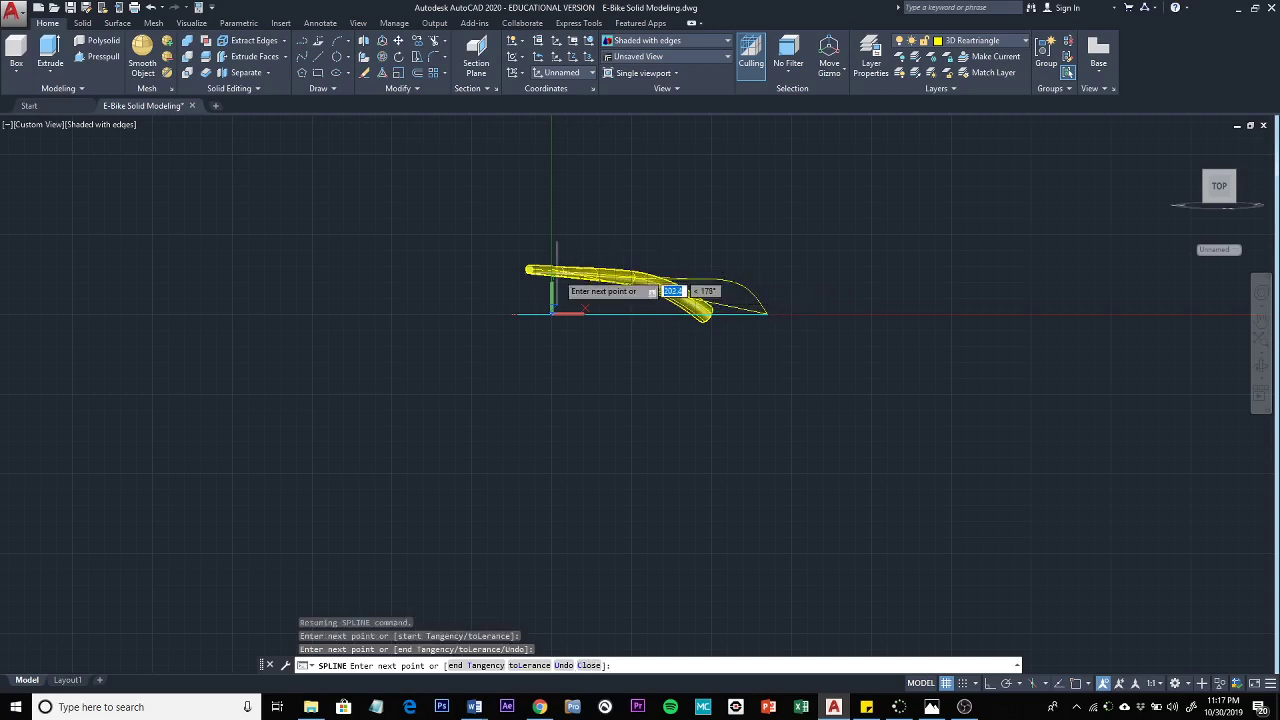
# - Finish the spline at the endpoint of the vertical line rising from the UCS origin
pyautogui.keyDown('shift'); pyautogui.rightClick(557, 224); pyautogui.keyUp('shift')
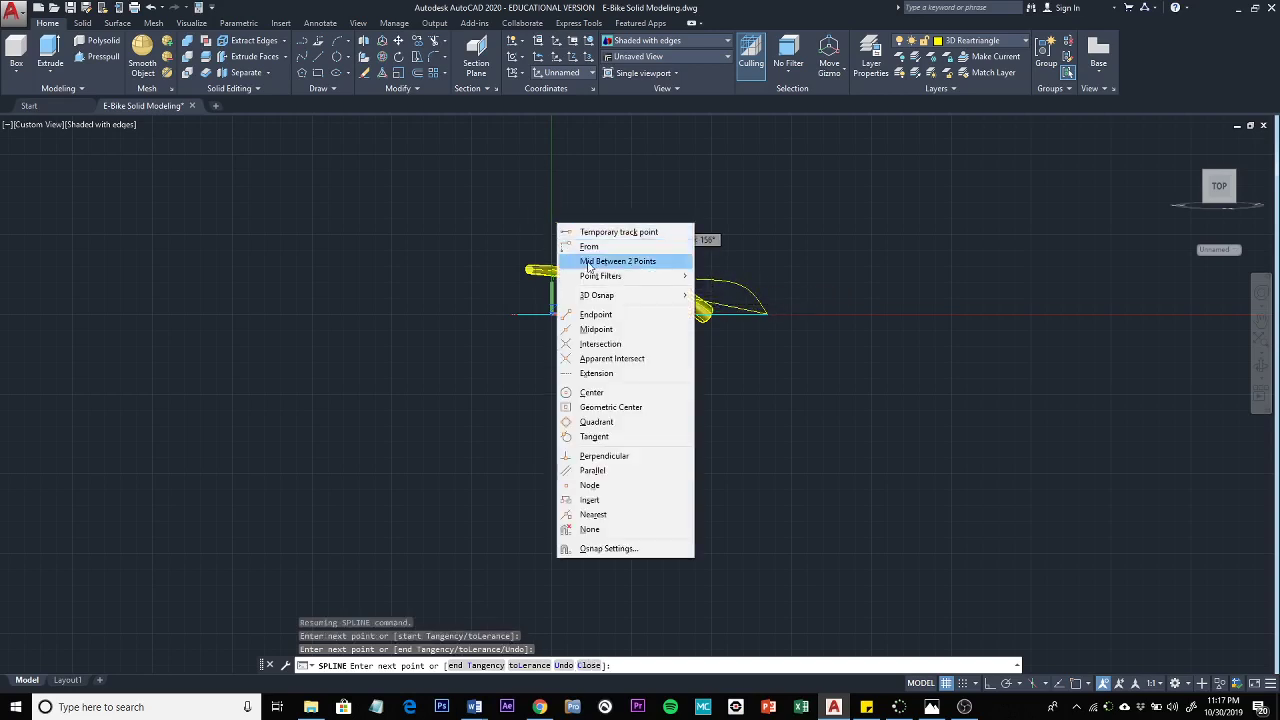
pyautogui.click(596, 314)
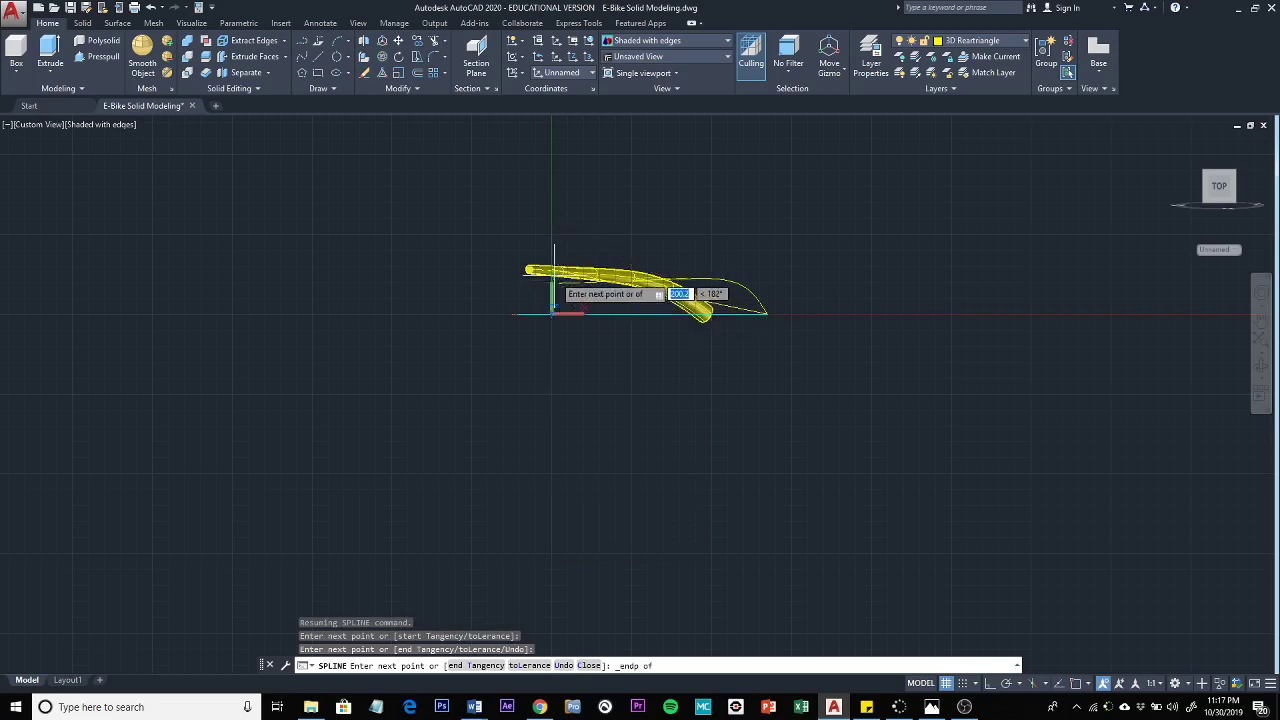
pyautogui.scroll(8, 554, 270)
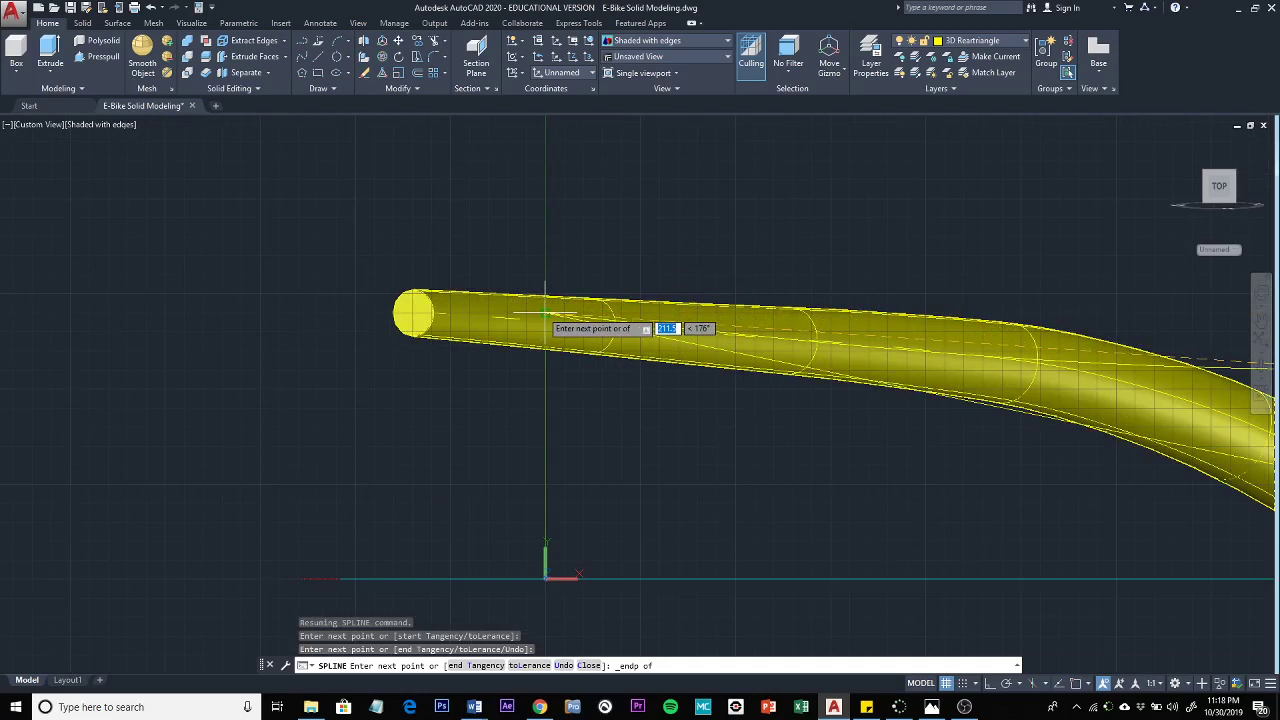
pyautogui.click(545, 313)
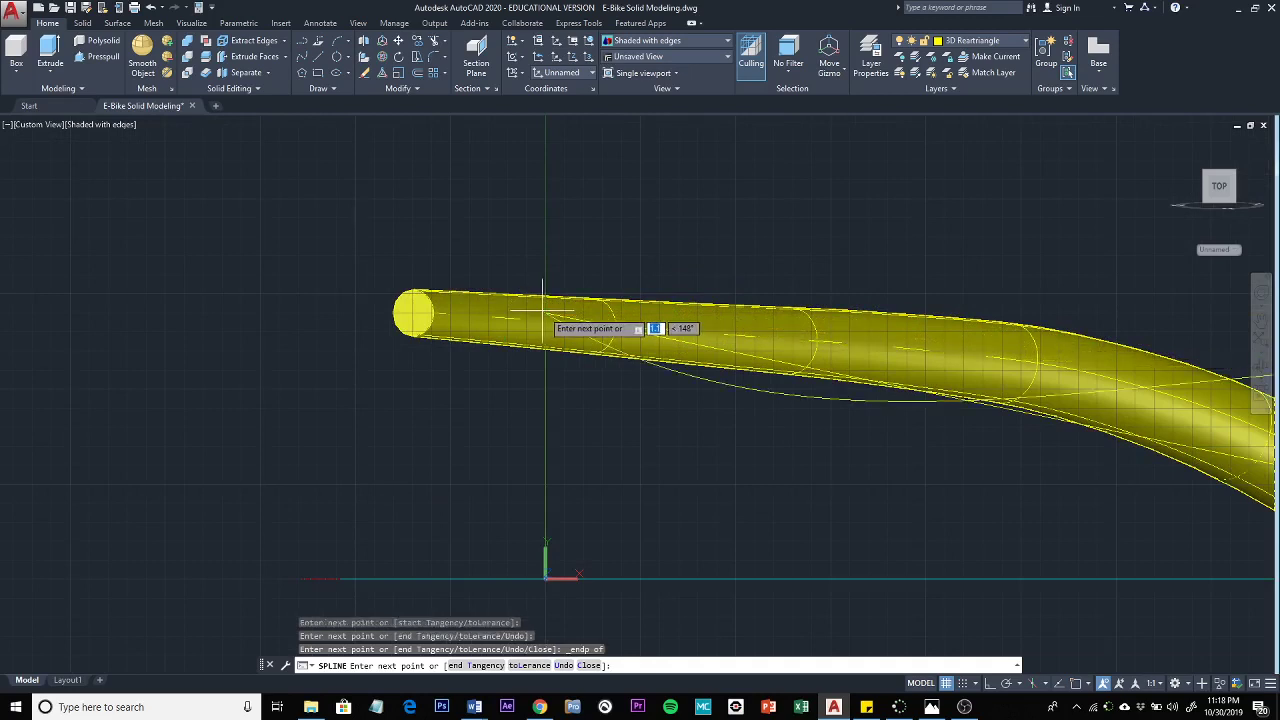
pyautogui.press('Return')
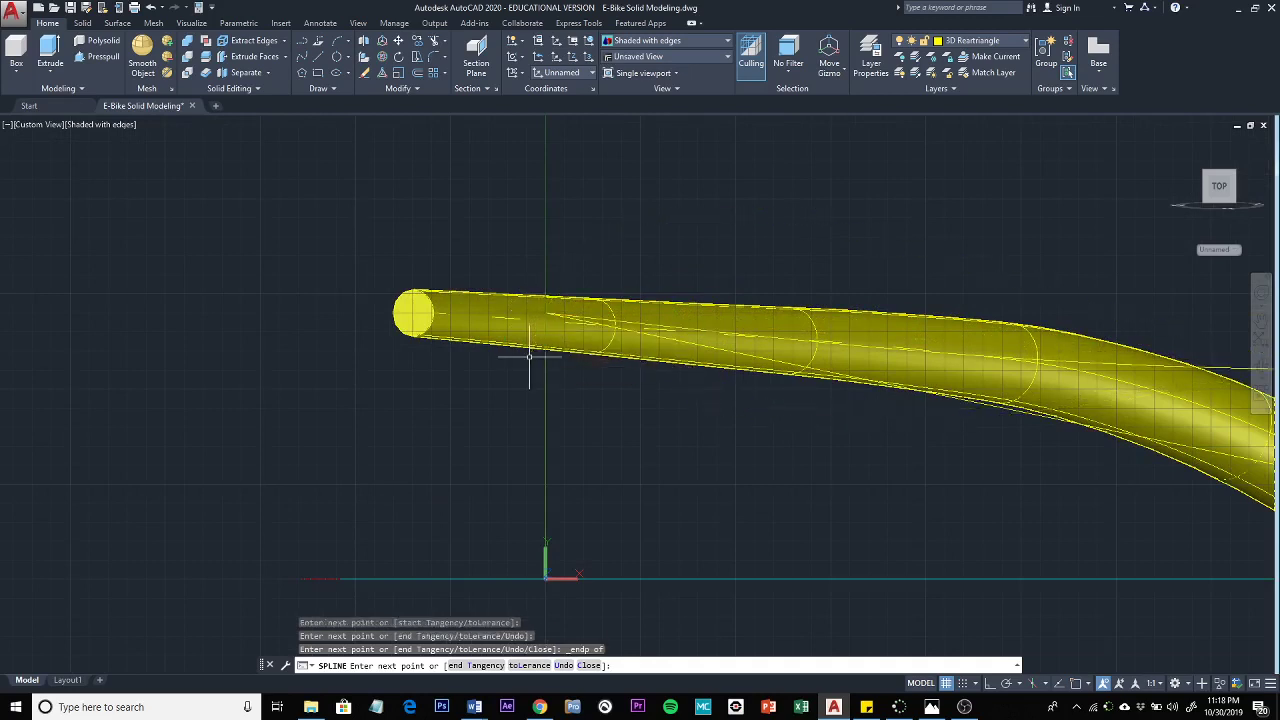
# - Stretch the spline's second inner fit point slightly upward to smooth the long, flat part of the curve
pyautogui.scroll(-6, 775, 345)
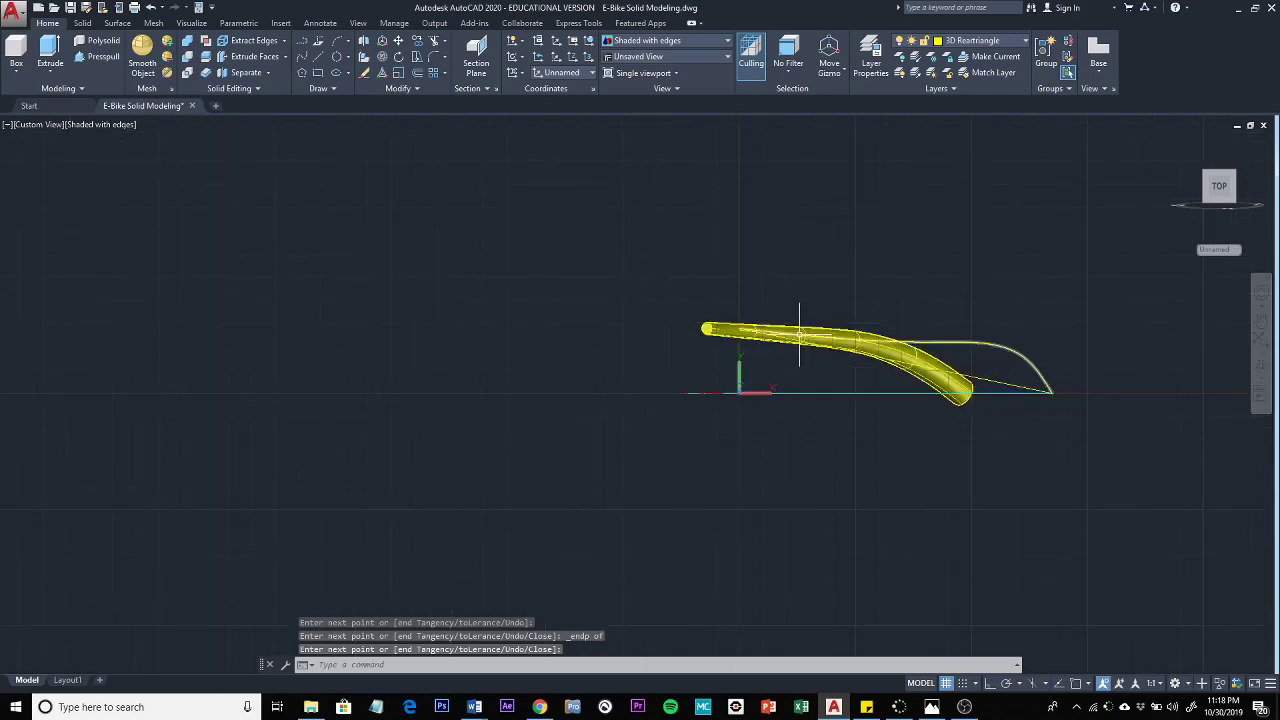
pyautogui.keyDown('shift'); pyautogui.moveTo(955, 351); pyautogui.dragTo(702, 386, button='middle'); pyautogui.keyUp('shift')
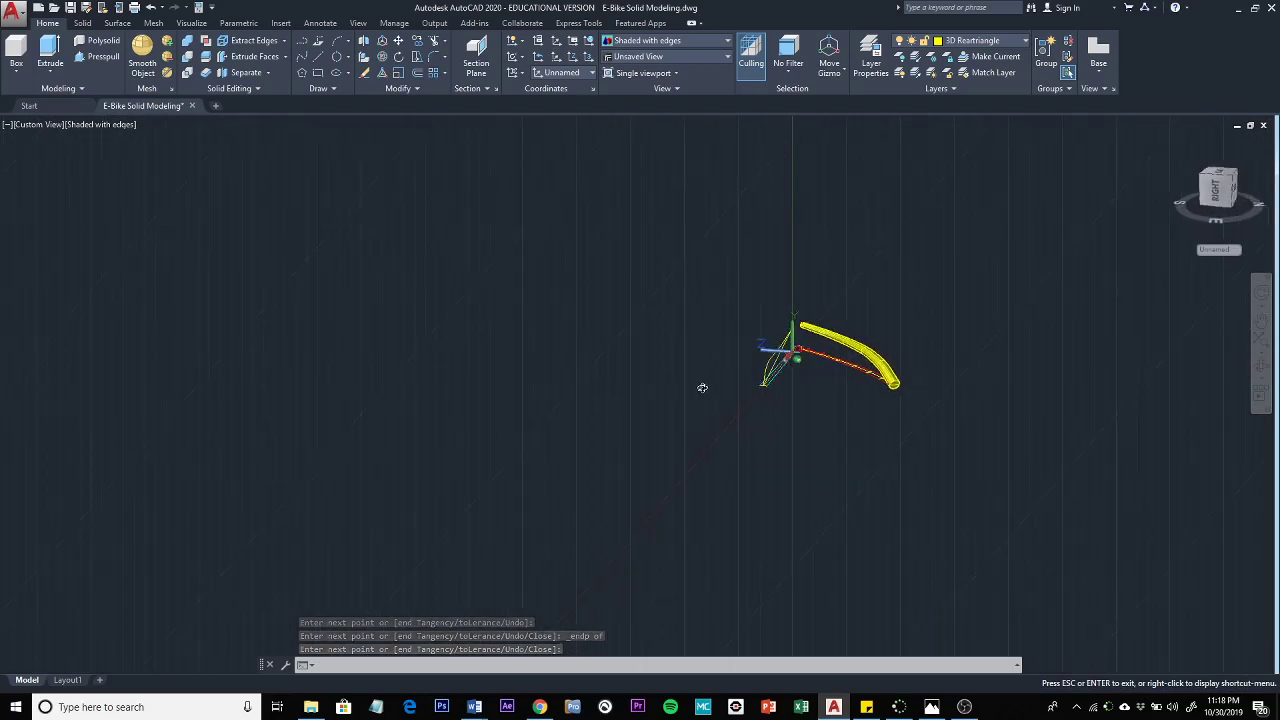
pyautogui.scroll(3, 757, 386)
pyautogui.scroll(2, 790, 362)
pyautogui.keyDown('shift'); pyautogui.moveTo(786, 357); pyautogui.dragTo(797, 323, button='middle'); pyautogui.keyUp('shift')
pyautogui.keyDown('shift'); pyautogui.moveTo(801, 320); pyautogui.dragTo(955, 330, button='middle'); pyautogui.keyUp('shift')
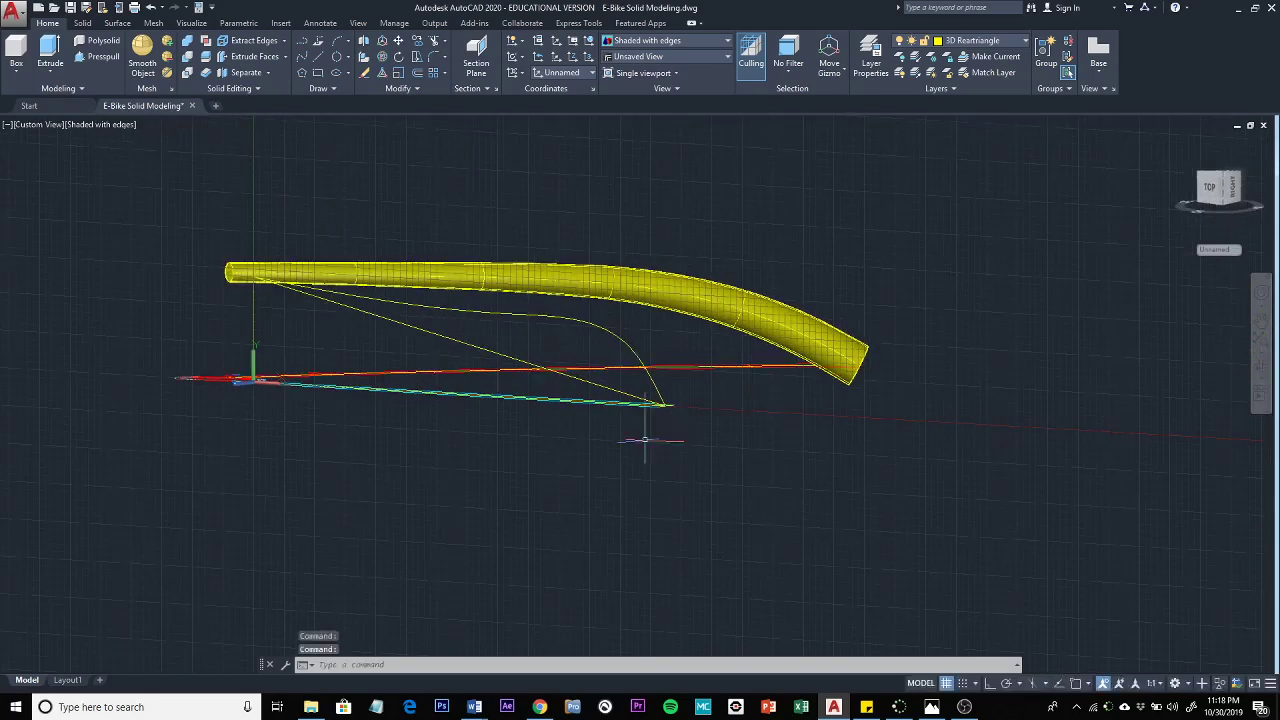
pyautogui.keyDown('shift'); pyautogui.moveTo(645, 440); pyautogui.dragTo(720, 440, button='middle'); pyautogui.keyUp('shift')
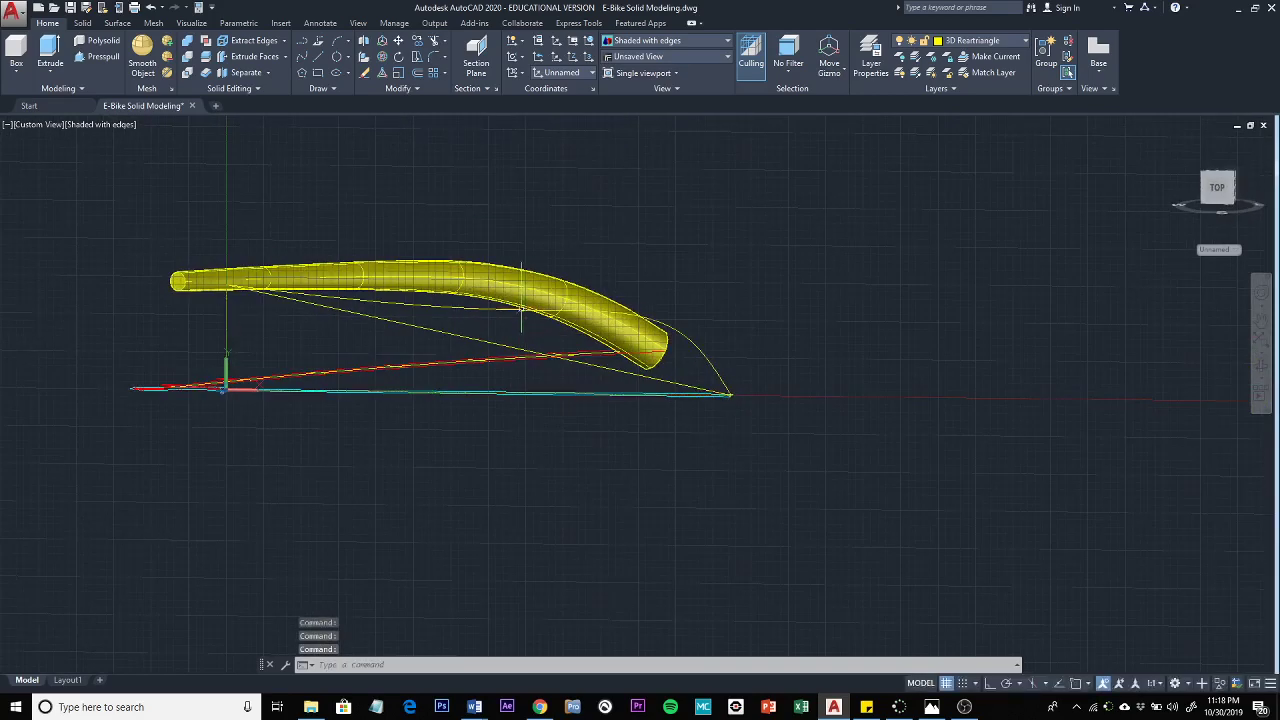
pyautogui.click(521, 309)
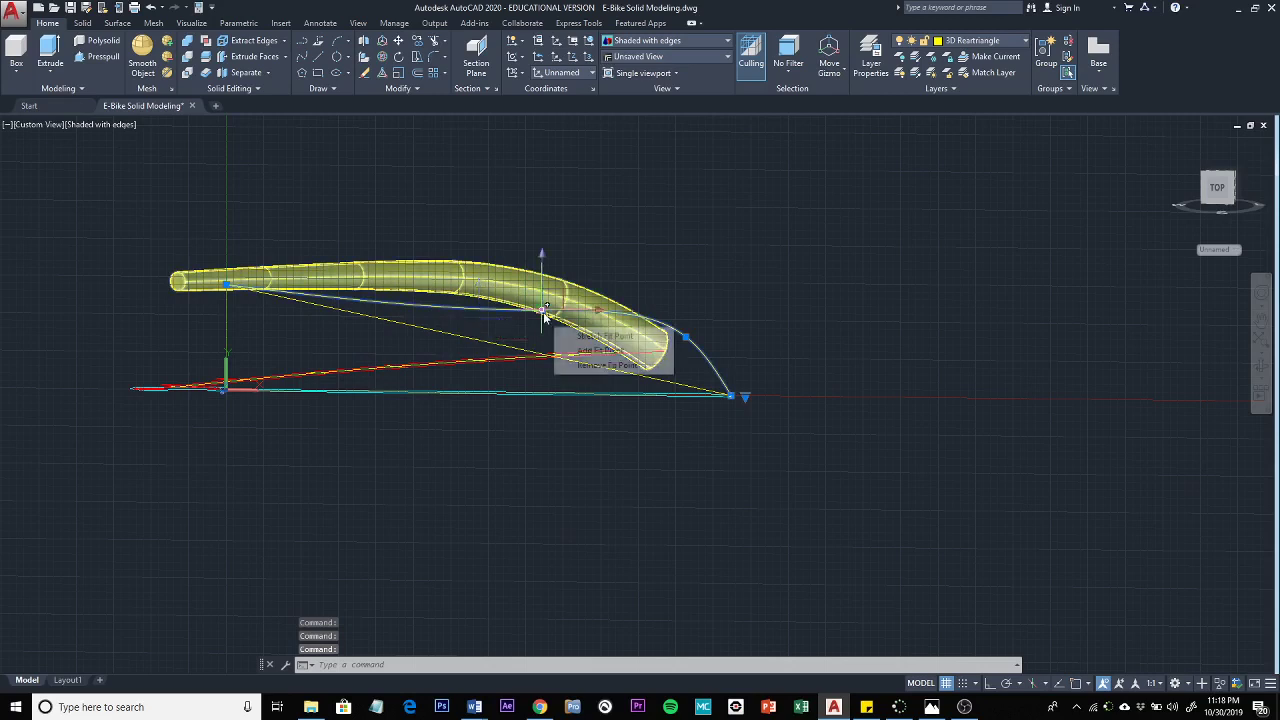
pyautogui.click(541, 310)
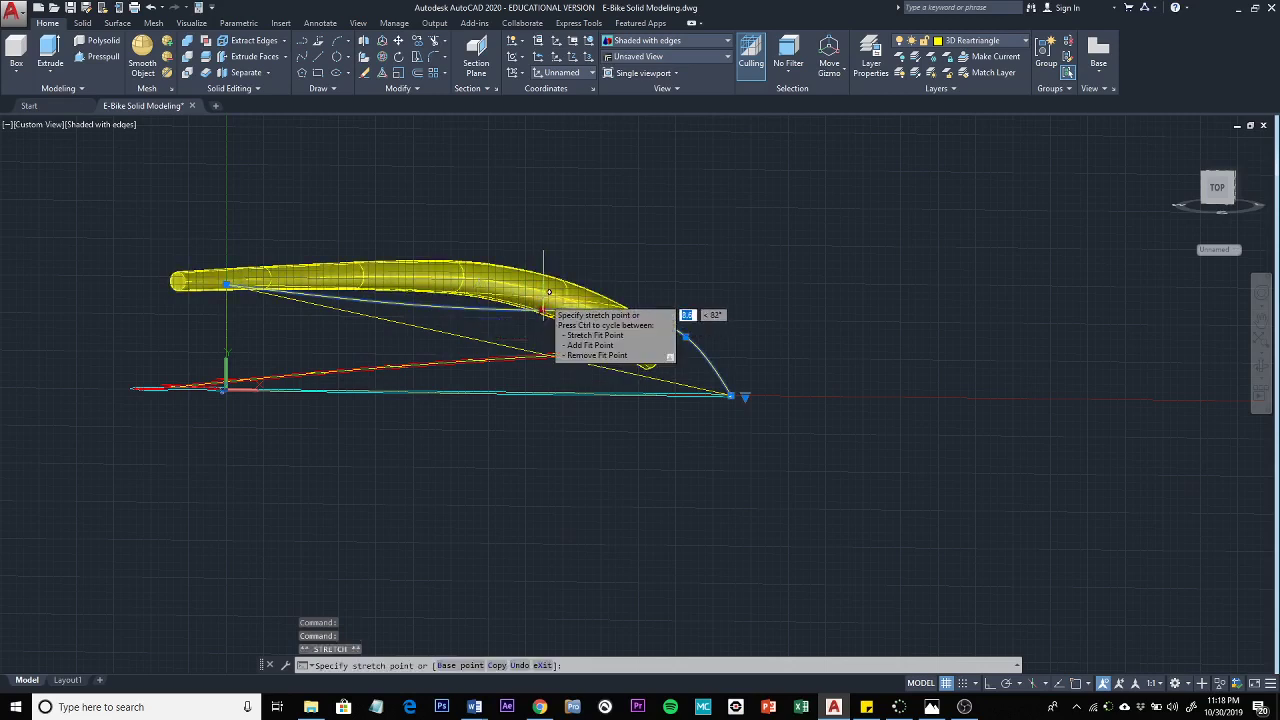
pyautogui.click(542, 297)
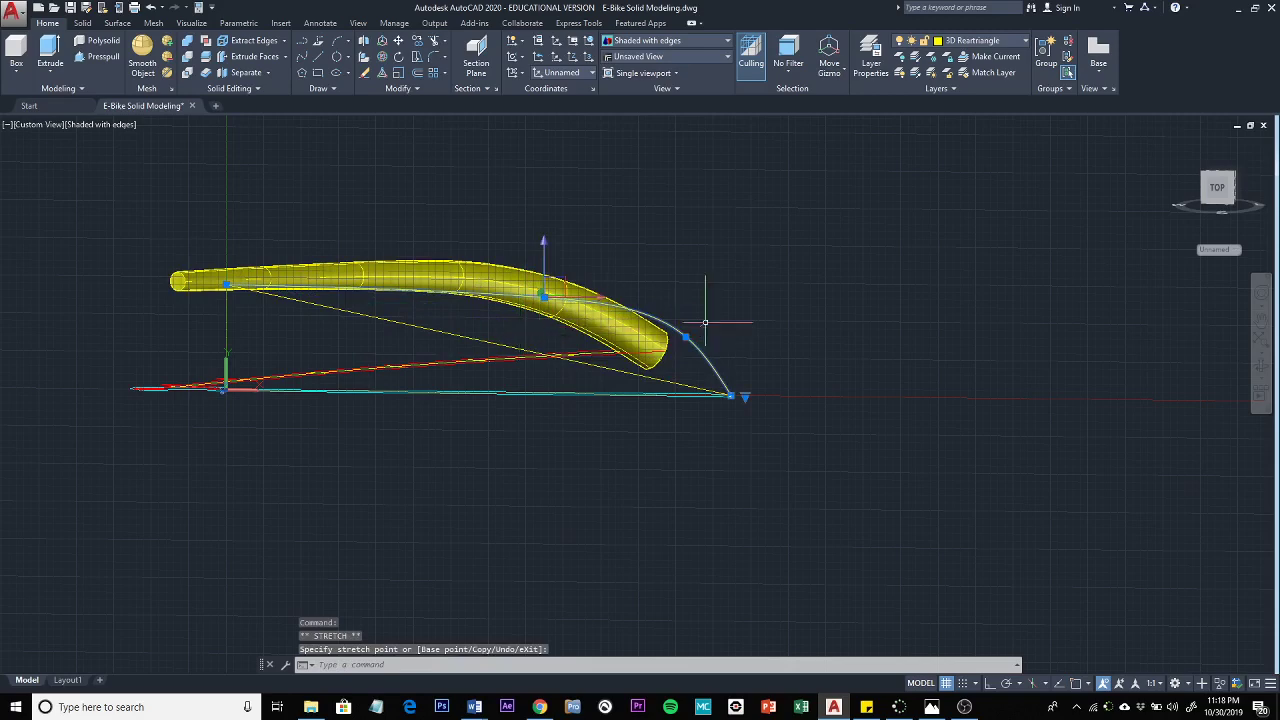
pyautogui.keyDown('shift'); pyautogui.moveTo(737, 286); pyautogui.dragTo(608, 368, button='middle'); pyautogui.keyUp('shift')
pyautogui.press('Escape')
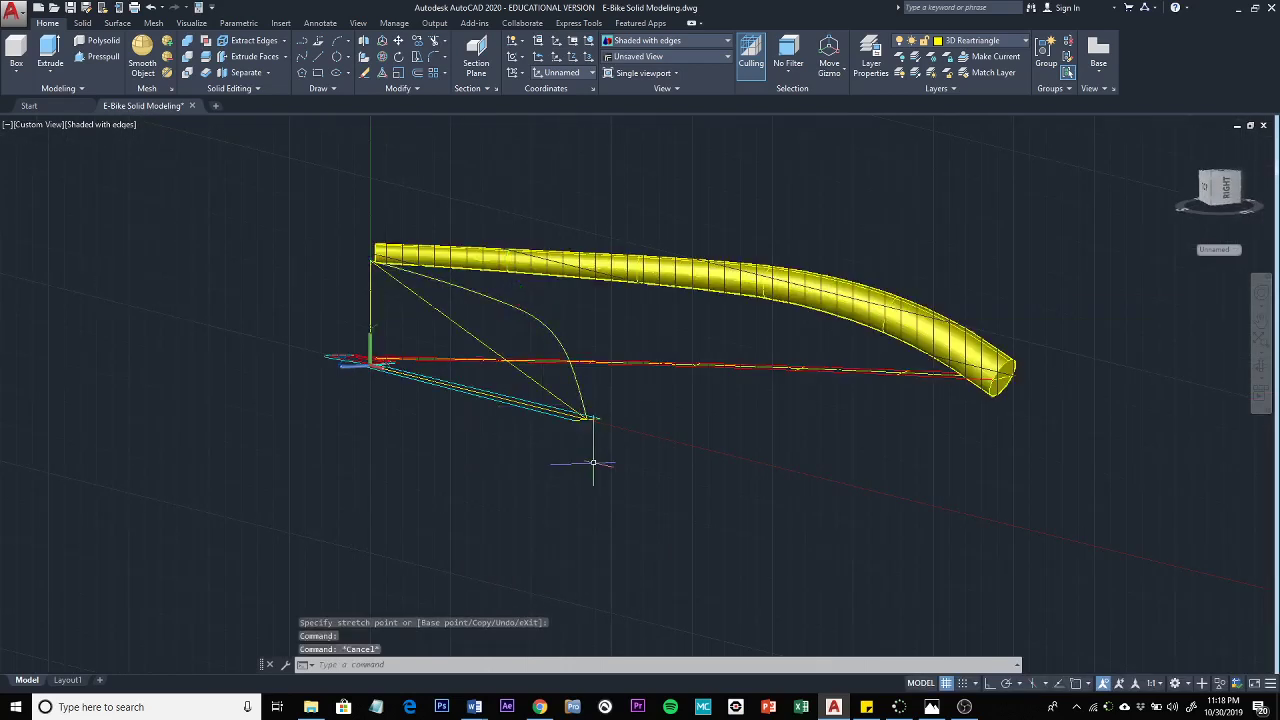
# - Hide the UCS icon at the lower corner of the spline plane
pyautogui.keyDown('shift'); pyautogui.moveTo(628, 485); pyautogui.dragTo(810, 525, button='middle'); pyautogui.keyUp('shift')
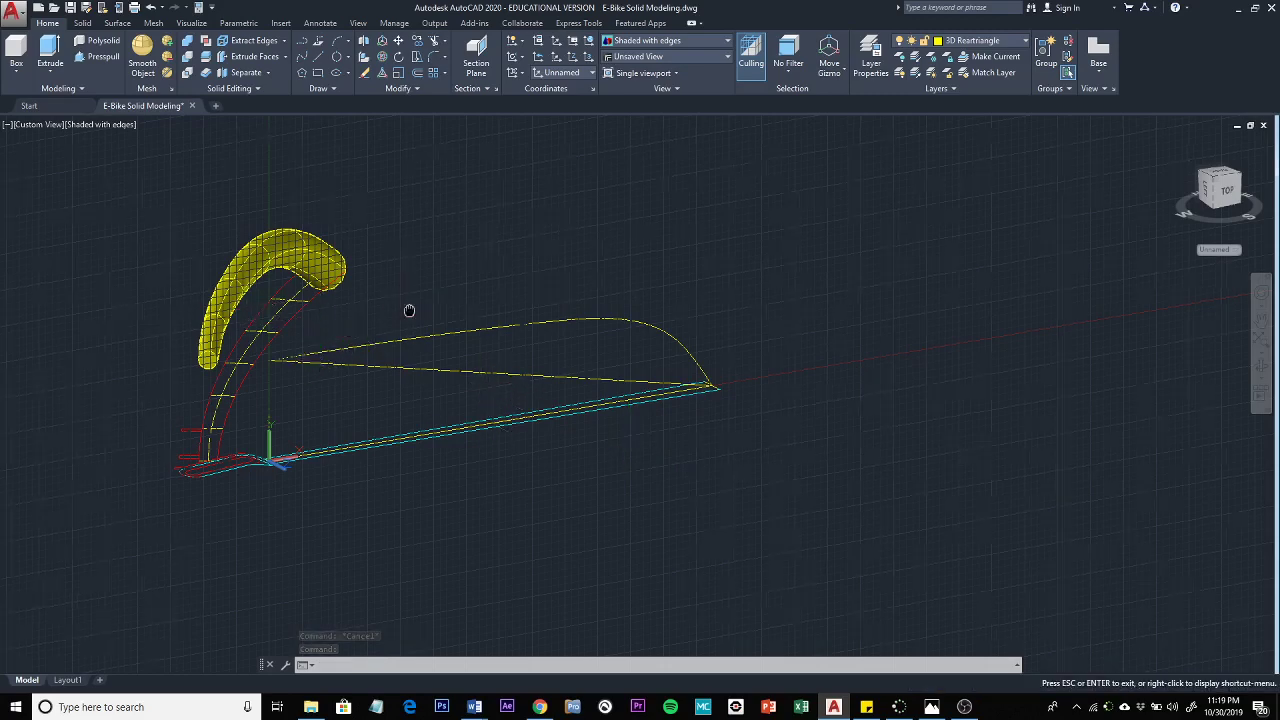
pyautogui.moveTo(409, 309); pyautogui.dragTo(631, 286, button='middle')
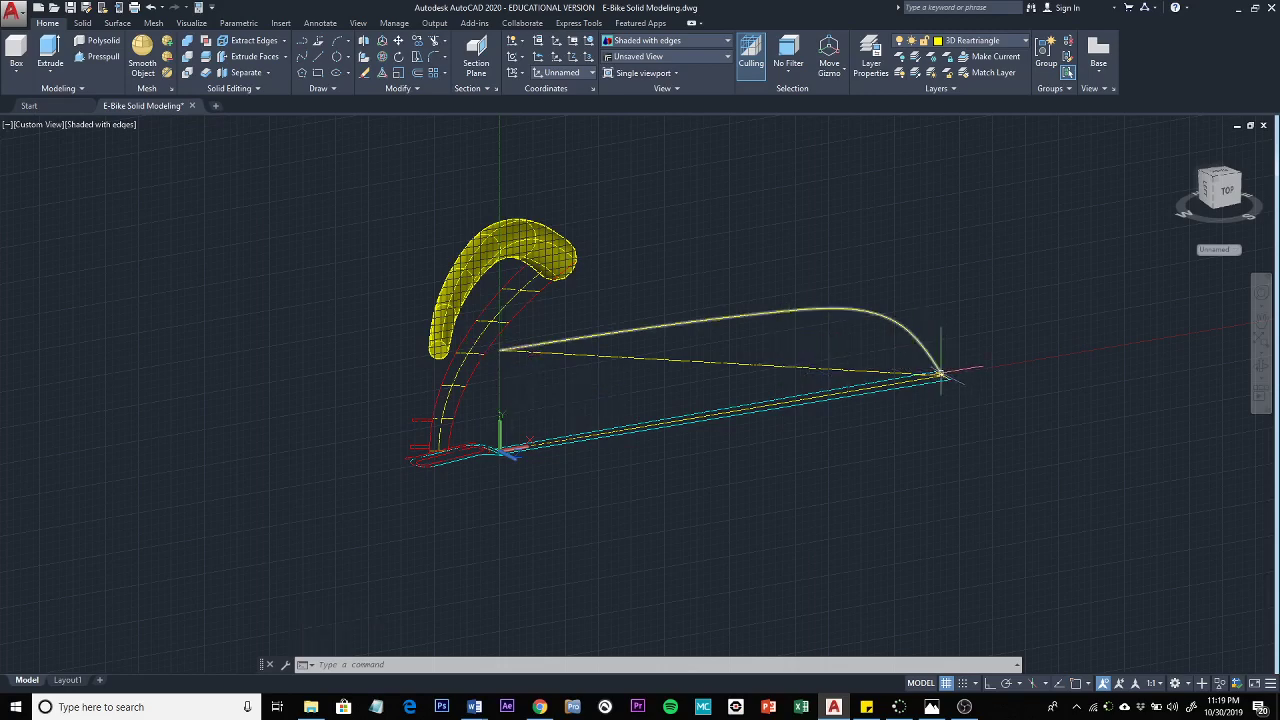
pyautogui.scroll(3, 511, 412)
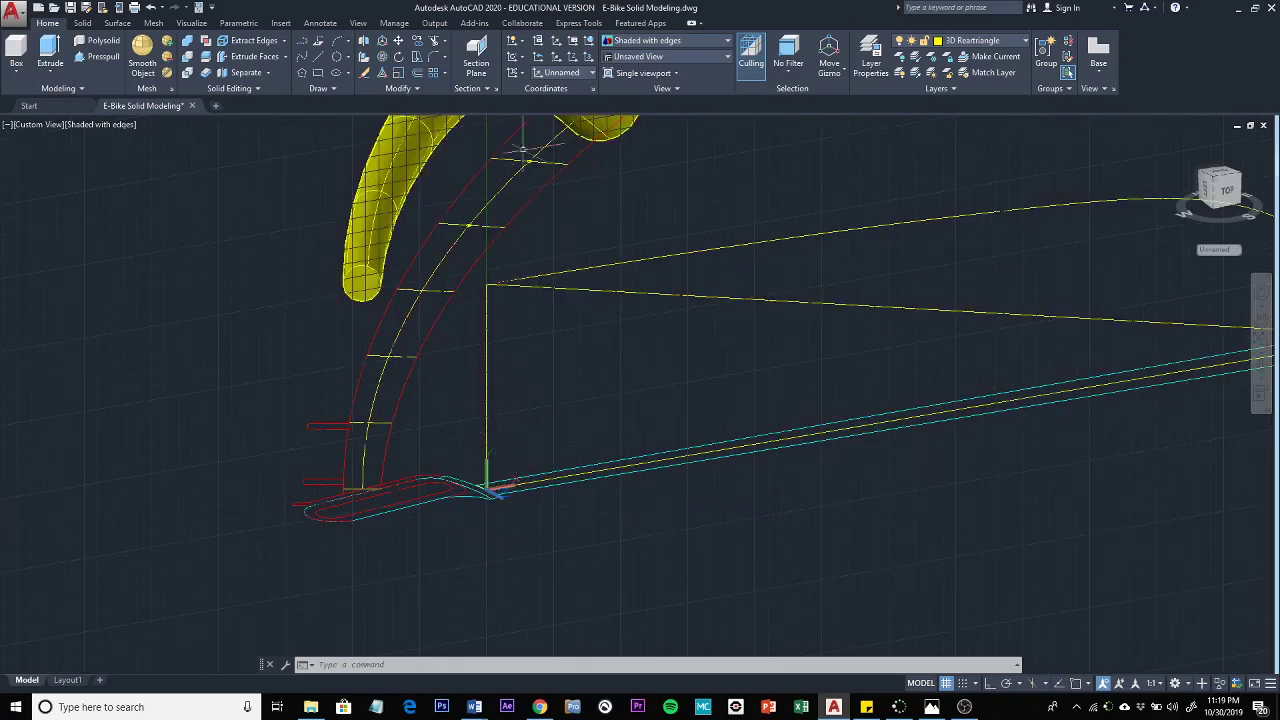
pyautogui.click(516, 43)
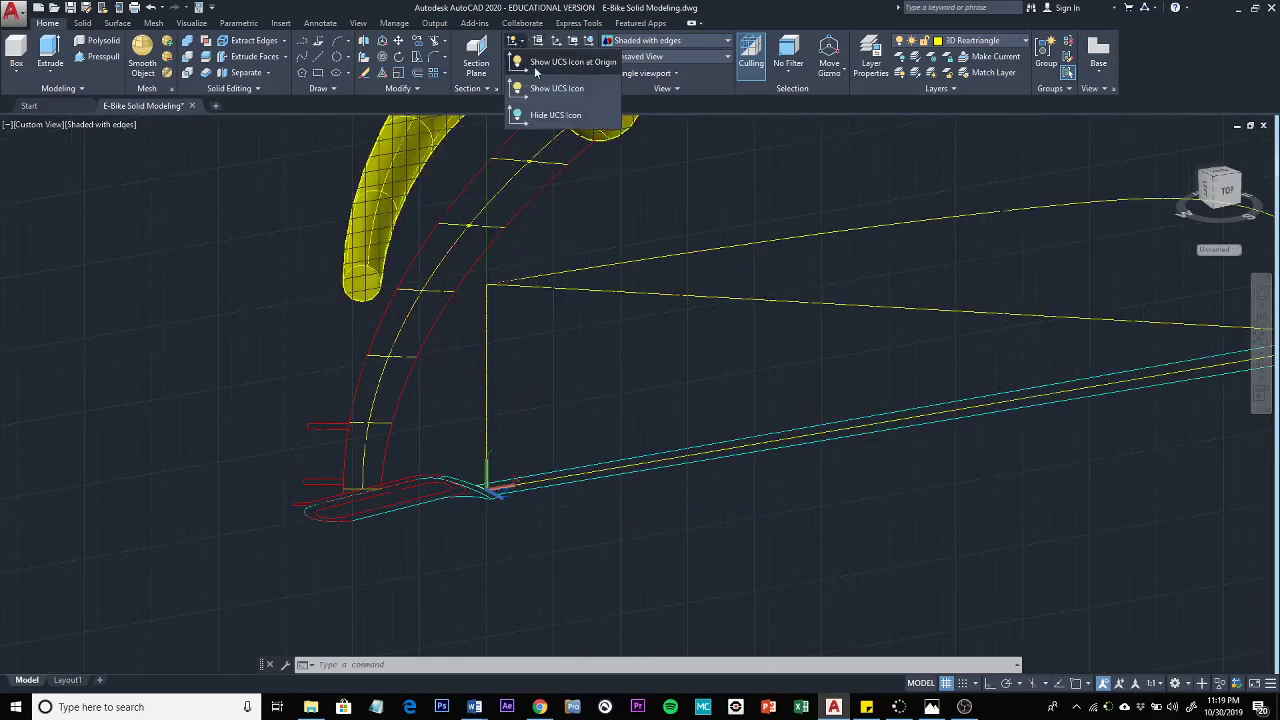
pyautogui.click(547, 116)
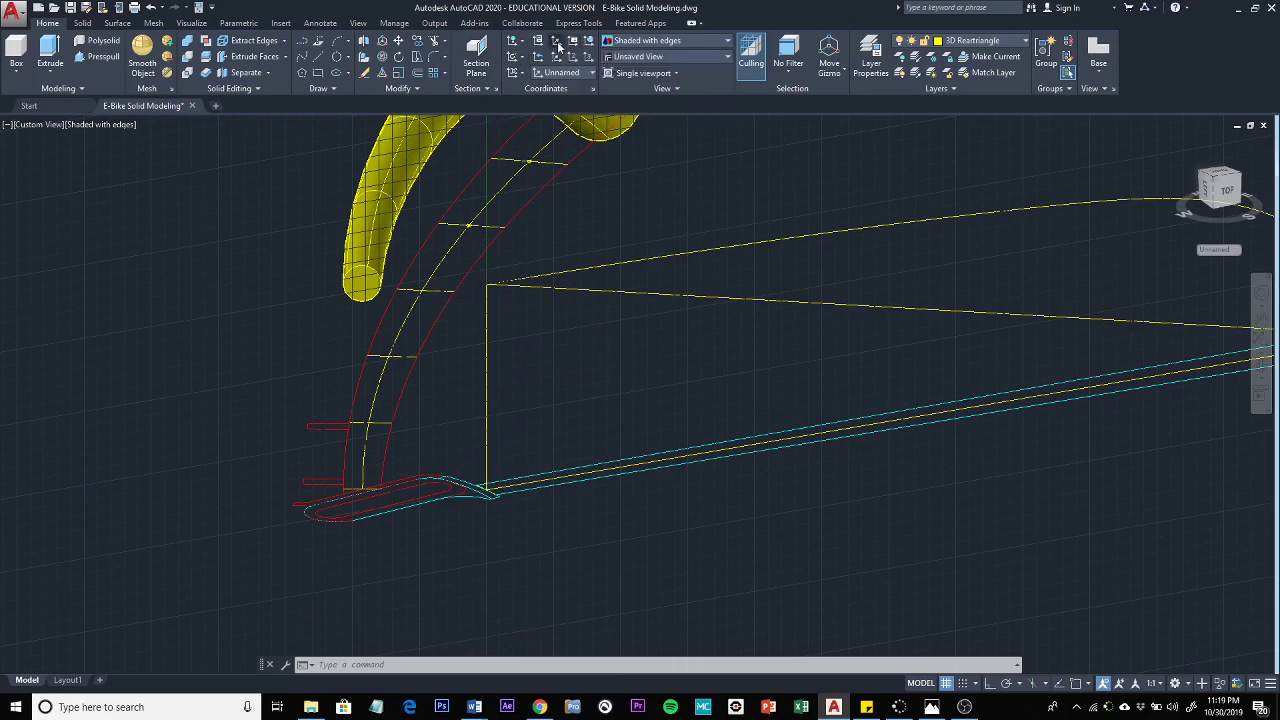
# - Try to align the UCS to the vertical 3D polyline with the Object option
pyautogui.click(557, 42)
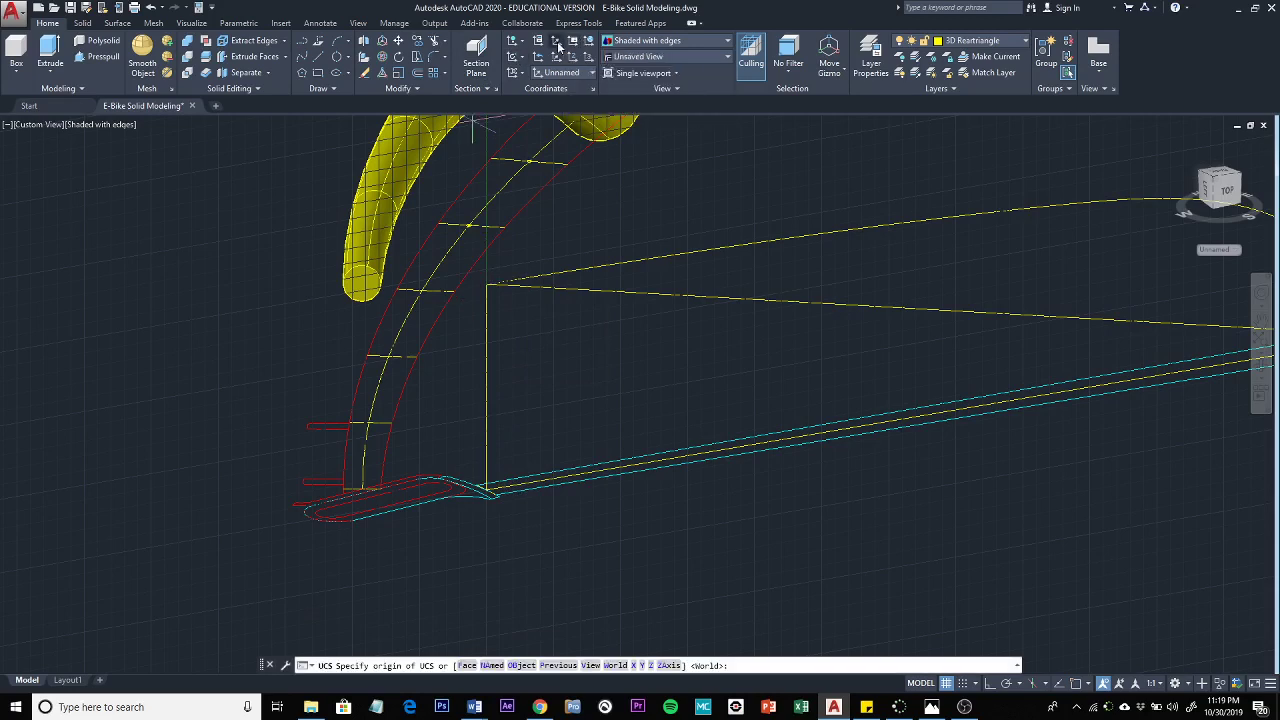
pyautogui.click(524, 666)
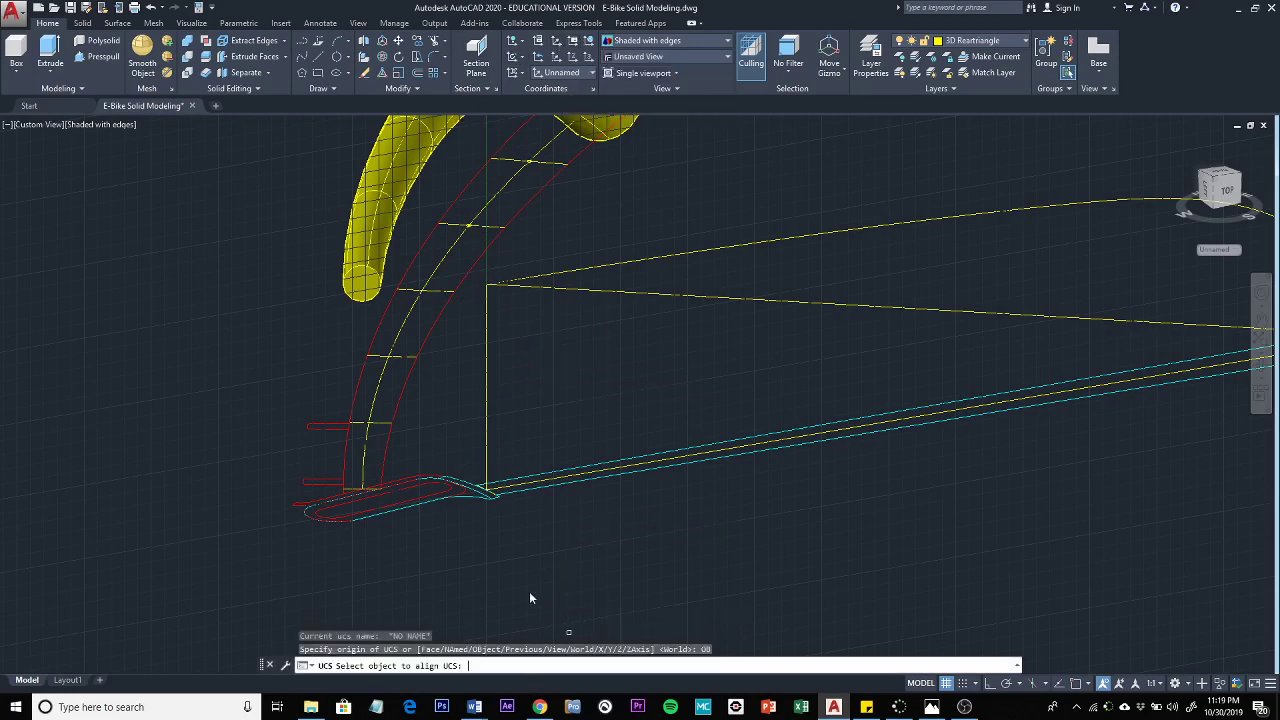
pyautogui.click(486, 297)
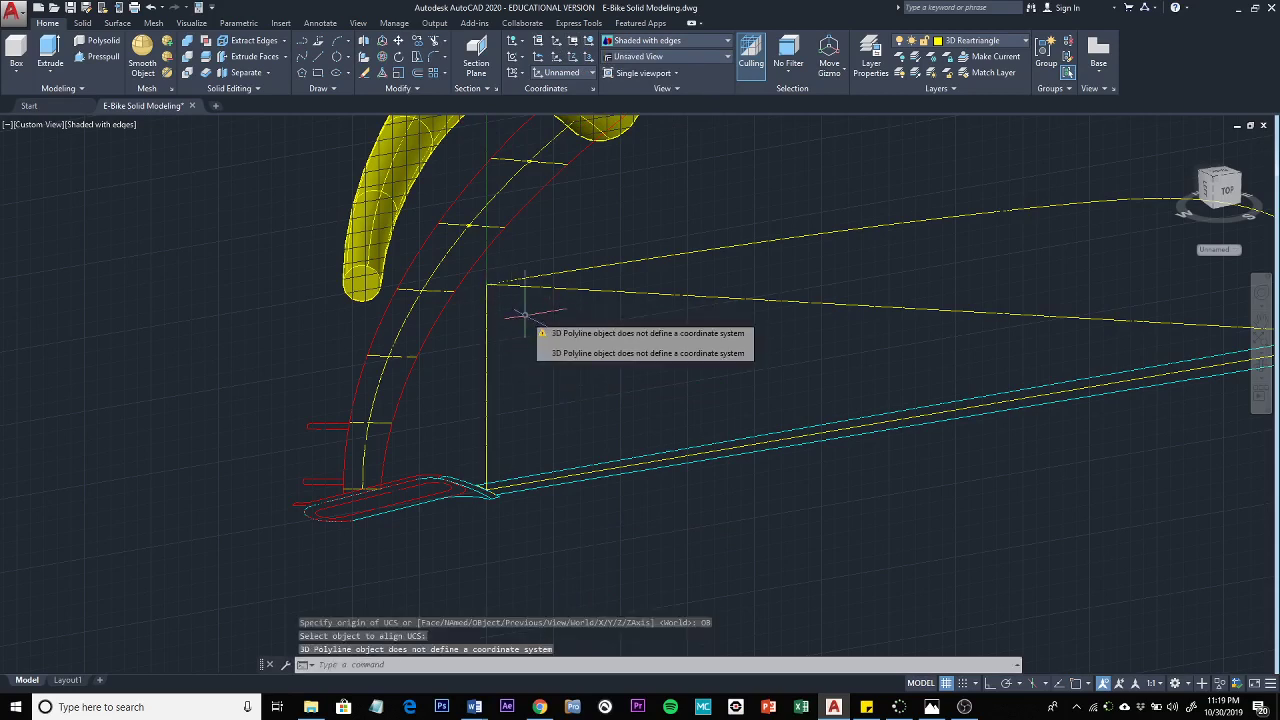
pyautogui.click(486, 356)
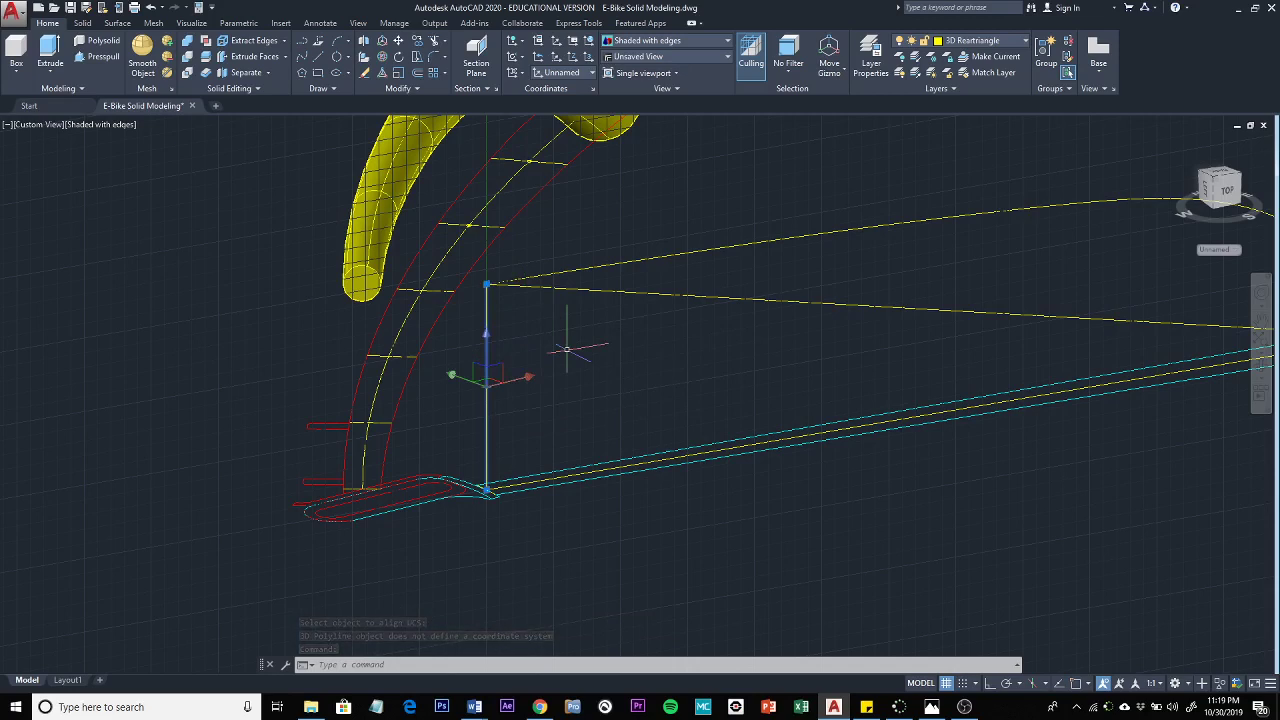
pyautogui.press('Escape')
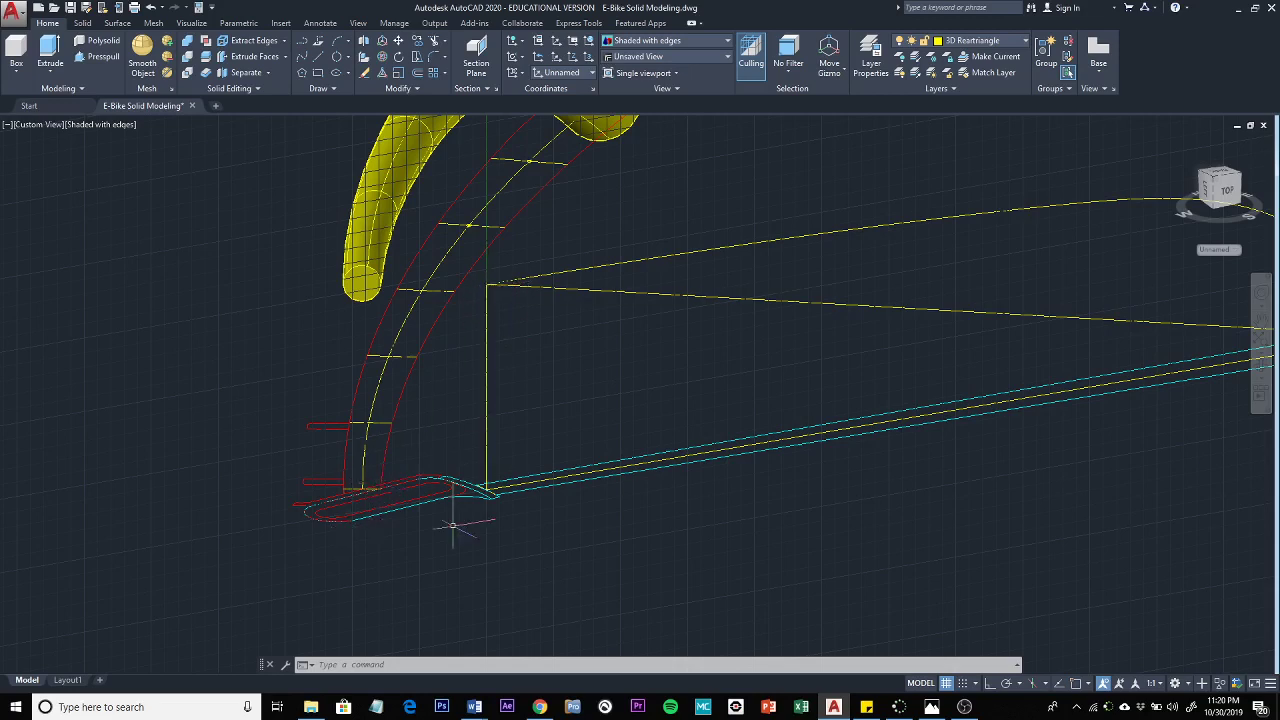
# - Show the UCS icon at the origin
pyautogui.click(517, 44)
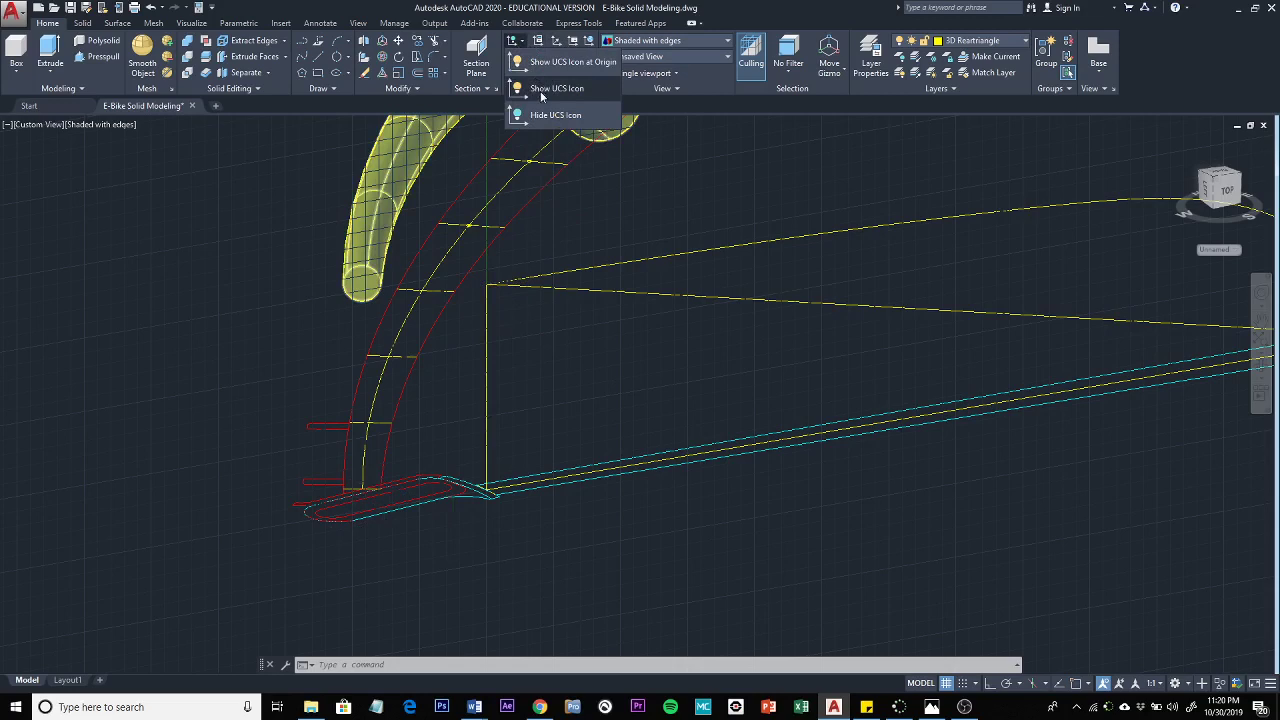
pyautogui.click(549, 62)
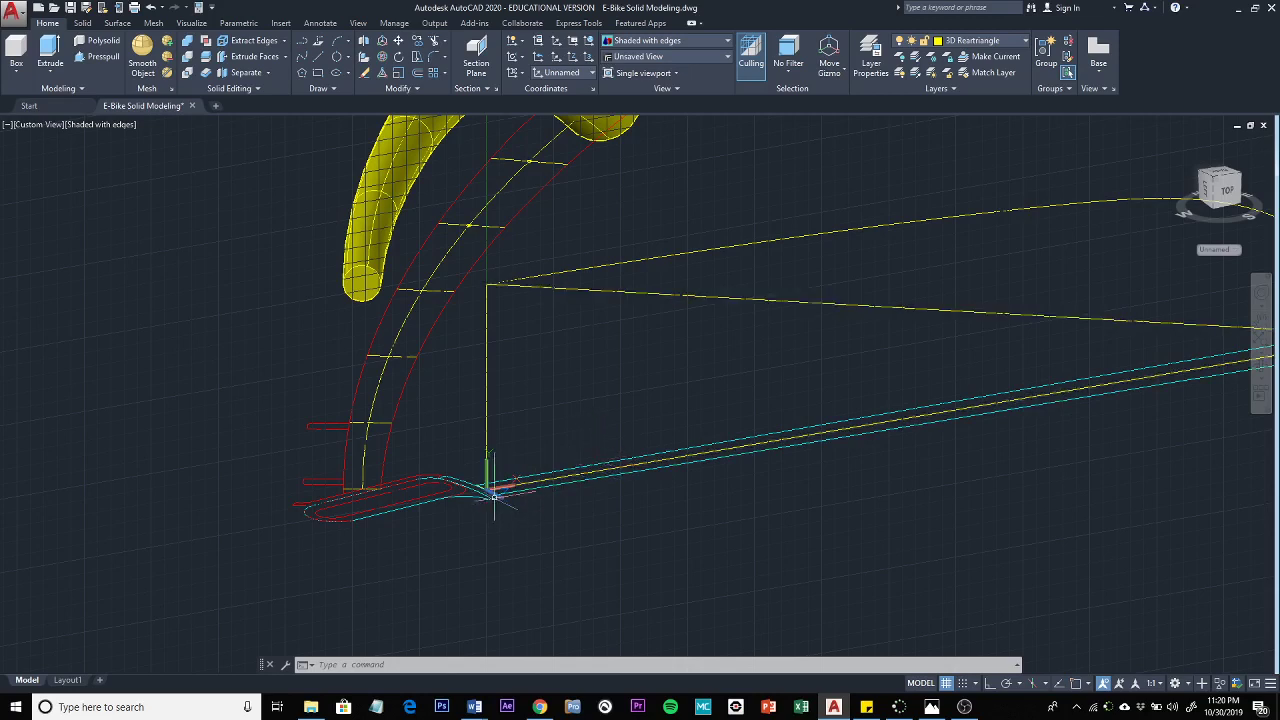
# - Rotate the UCS 90 degrees about its Y axis
pyautogui.click(515, 62)
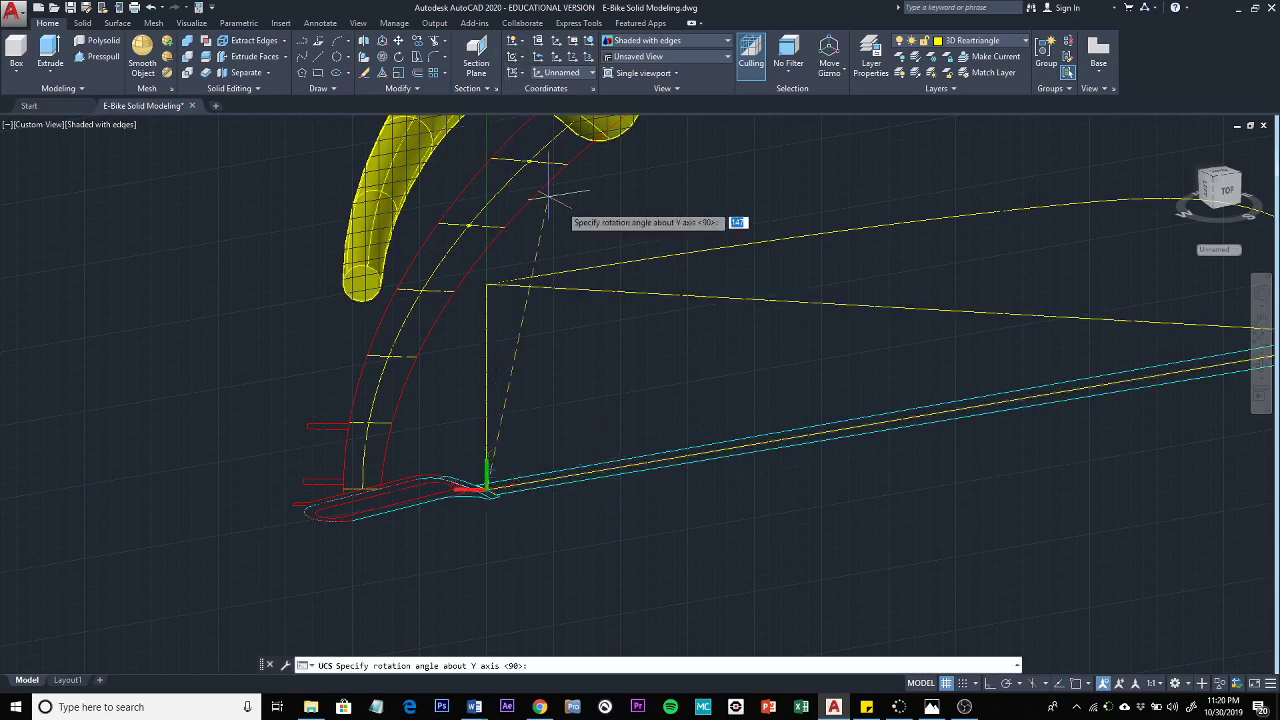
pyautogui.press('Return')
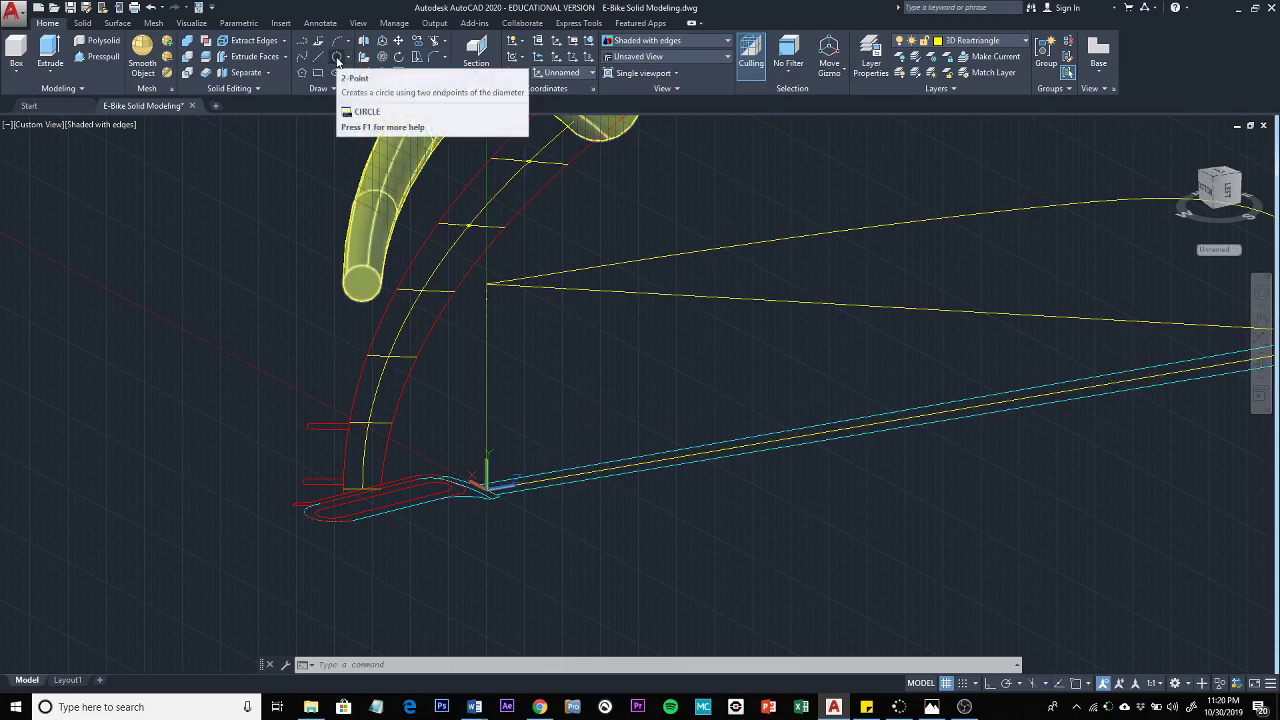
# - Check the length of the short yellow line across the tube's dropout end in its object properties
pyautogui.scroll(4, 542, 470)
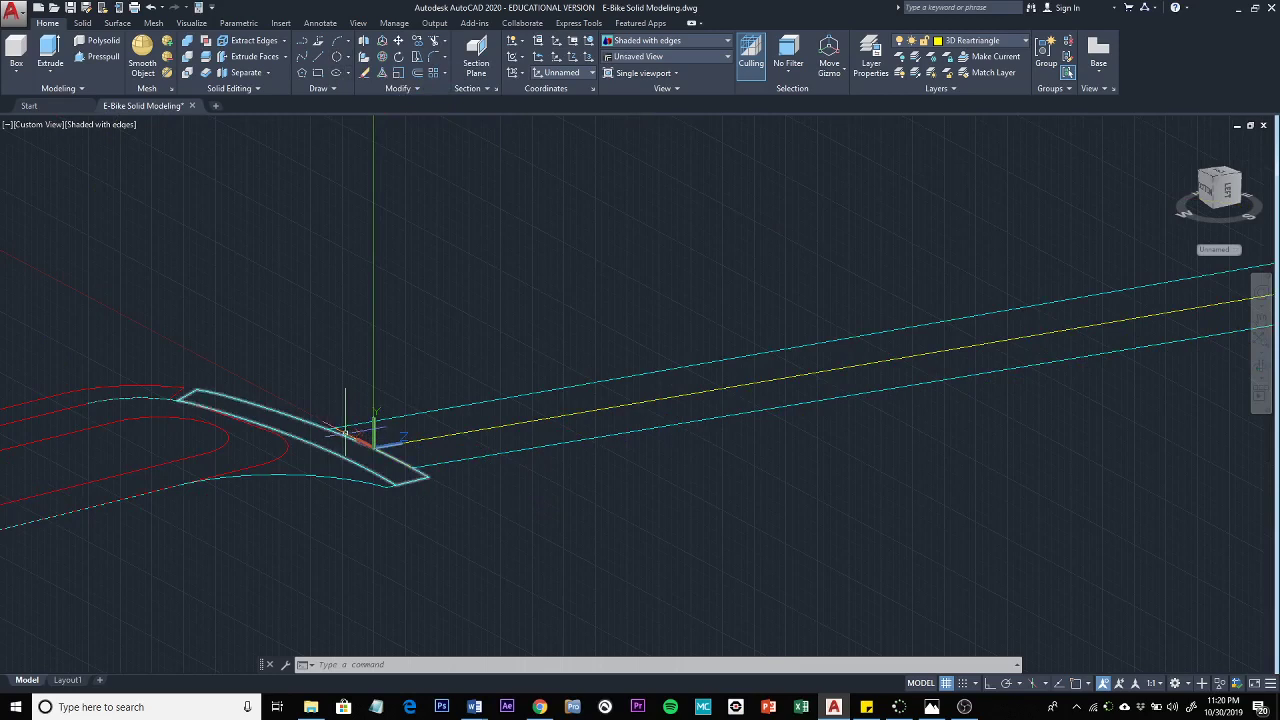
pyautogui.scroll(2, 345, 425)
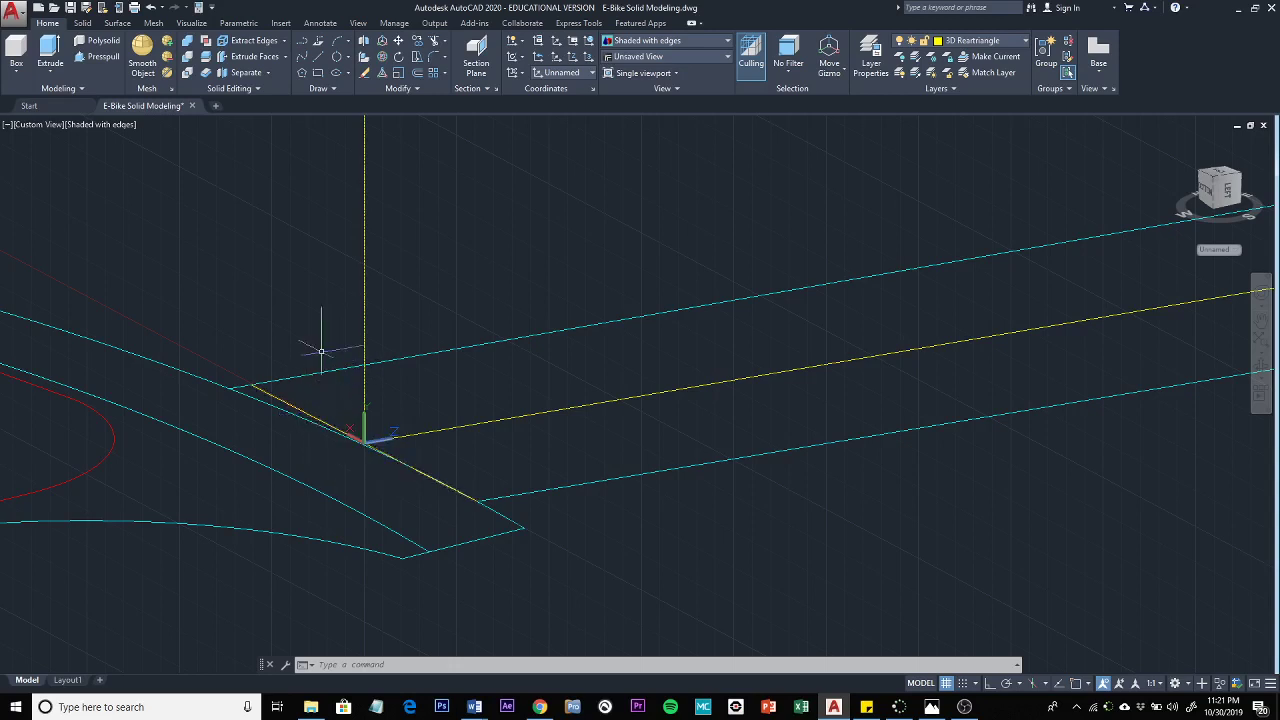
pyautogui.click(278, 390)
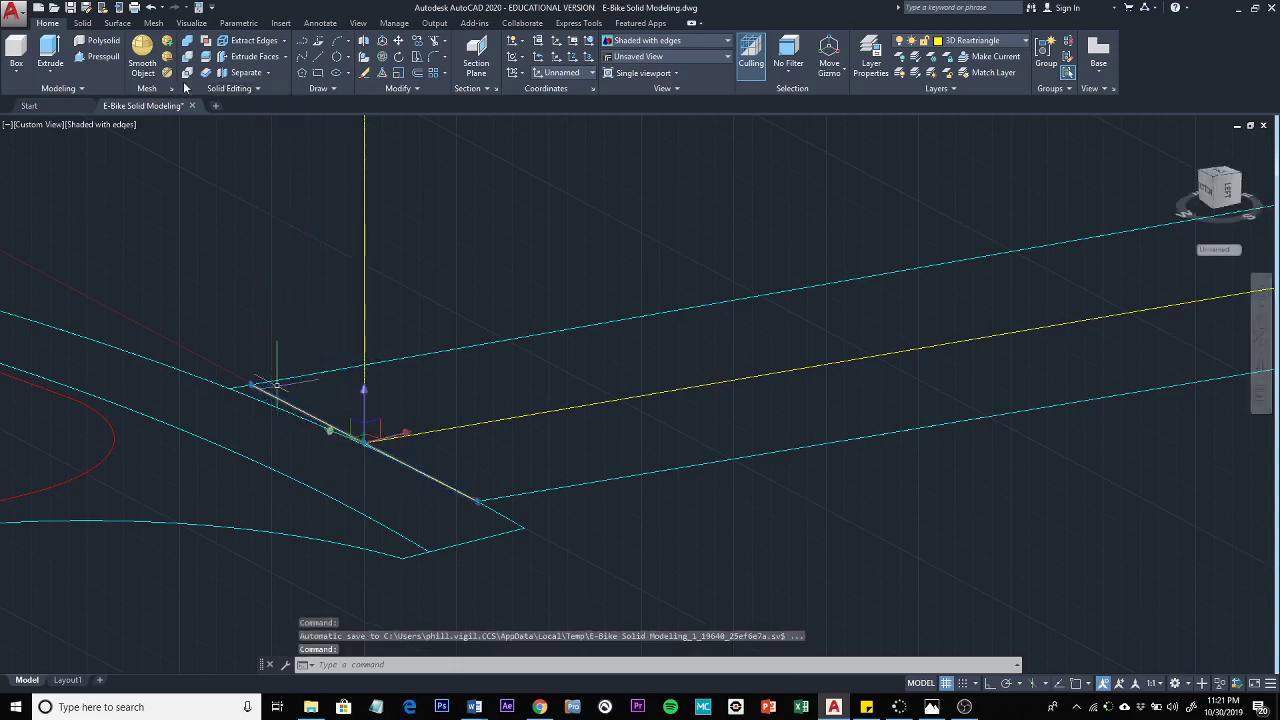
pyautogui.click(213, 8)
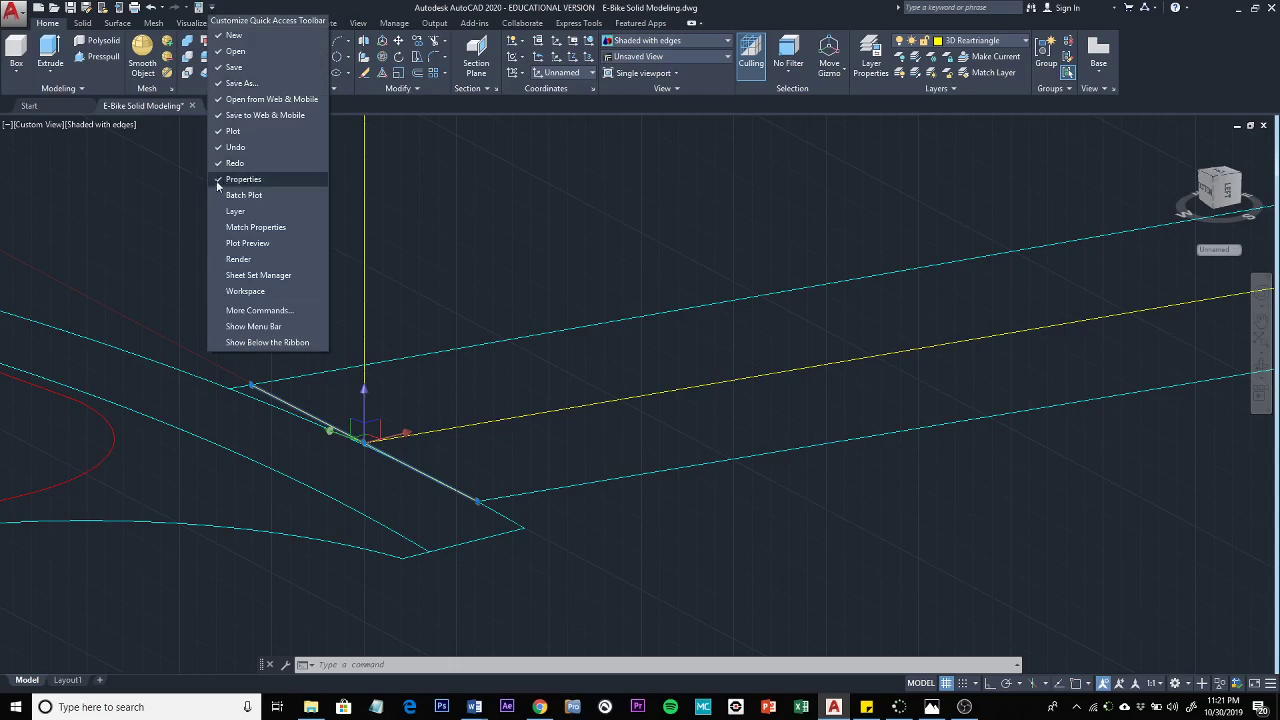
pyautogui.click(310, 6)
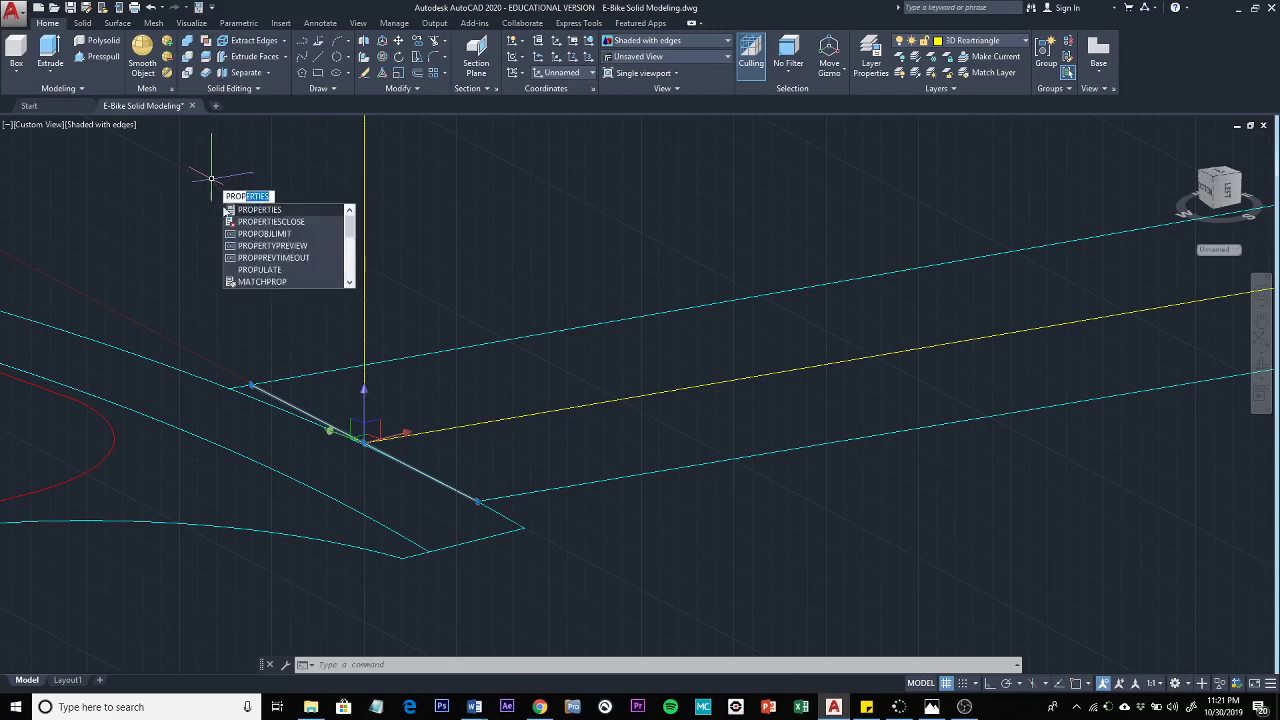
pyautogui.click(246, 210)
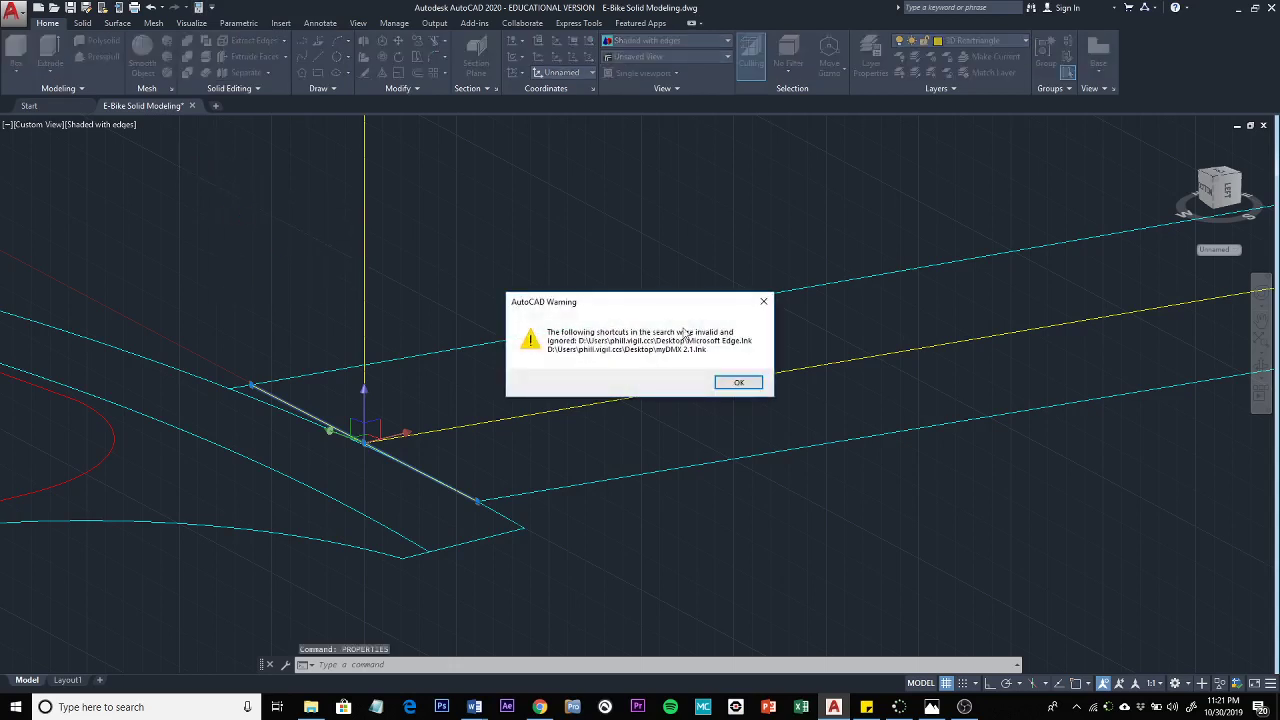
pyautogui.click(738, 385)
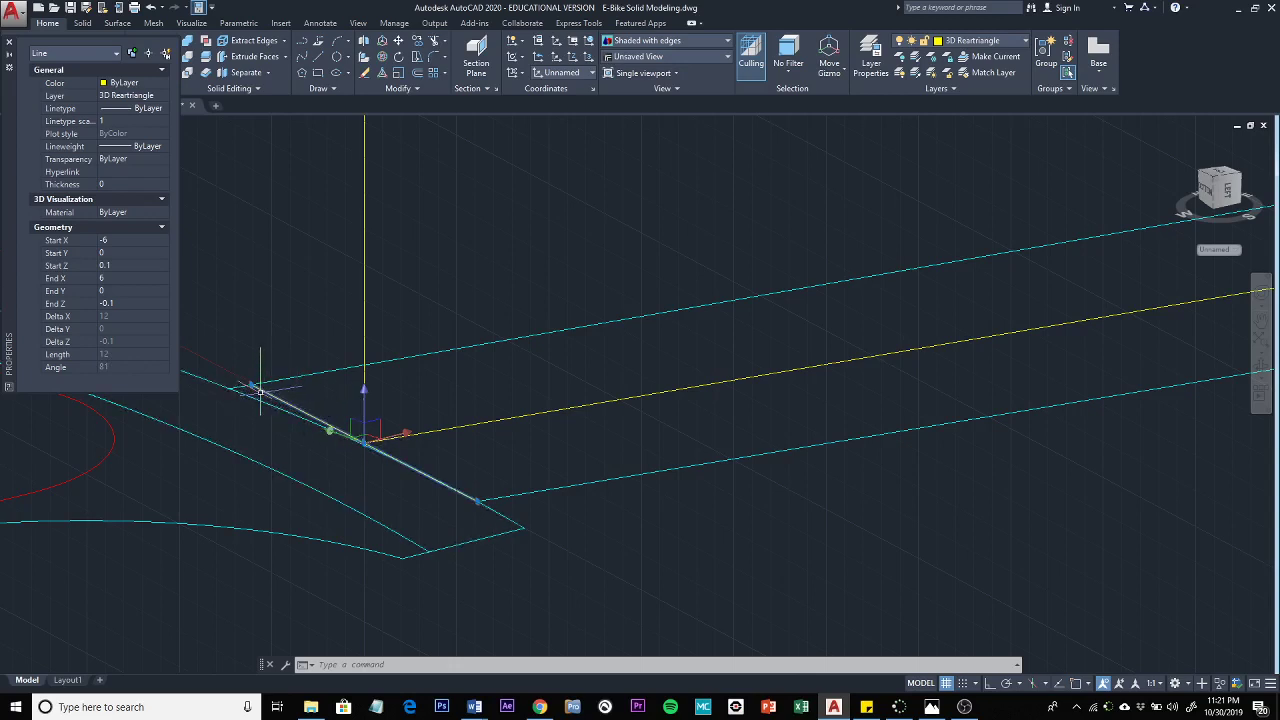
pyautogui.scroll(-4, 262, 288)
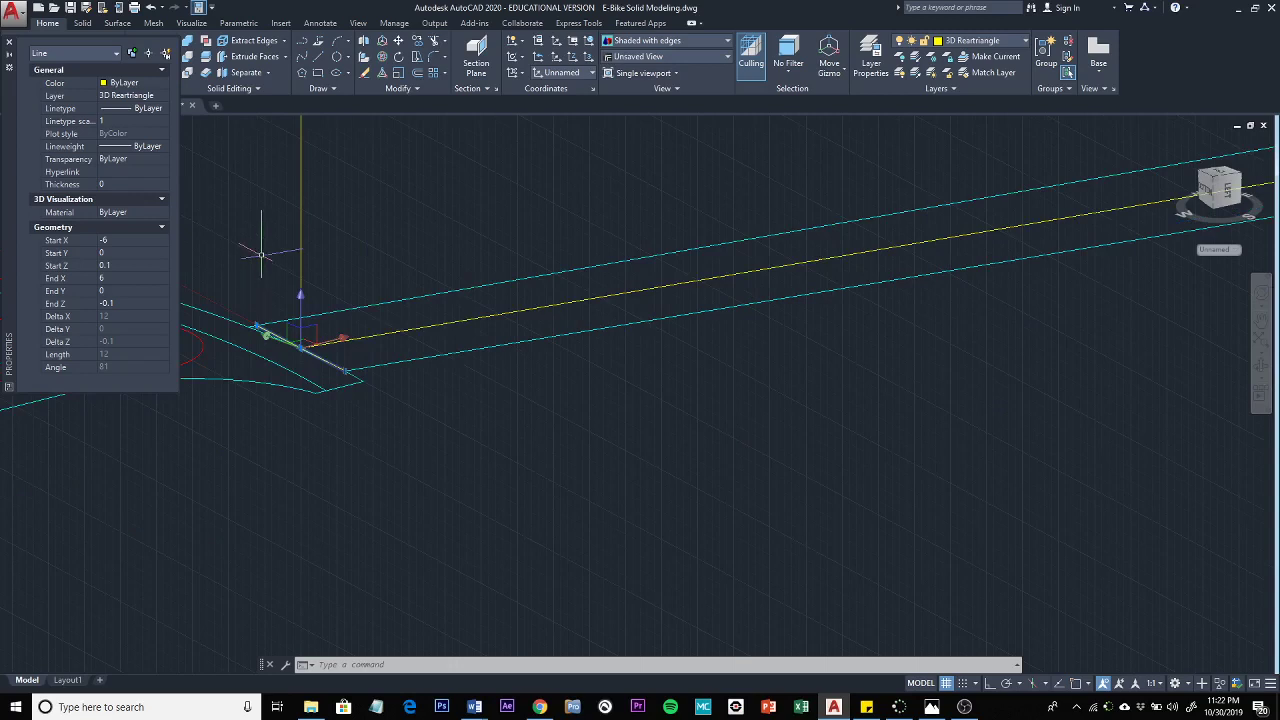
pyautogui.moveTo(261, 258); pyautogui.dragTo(268, 377, button='middle')
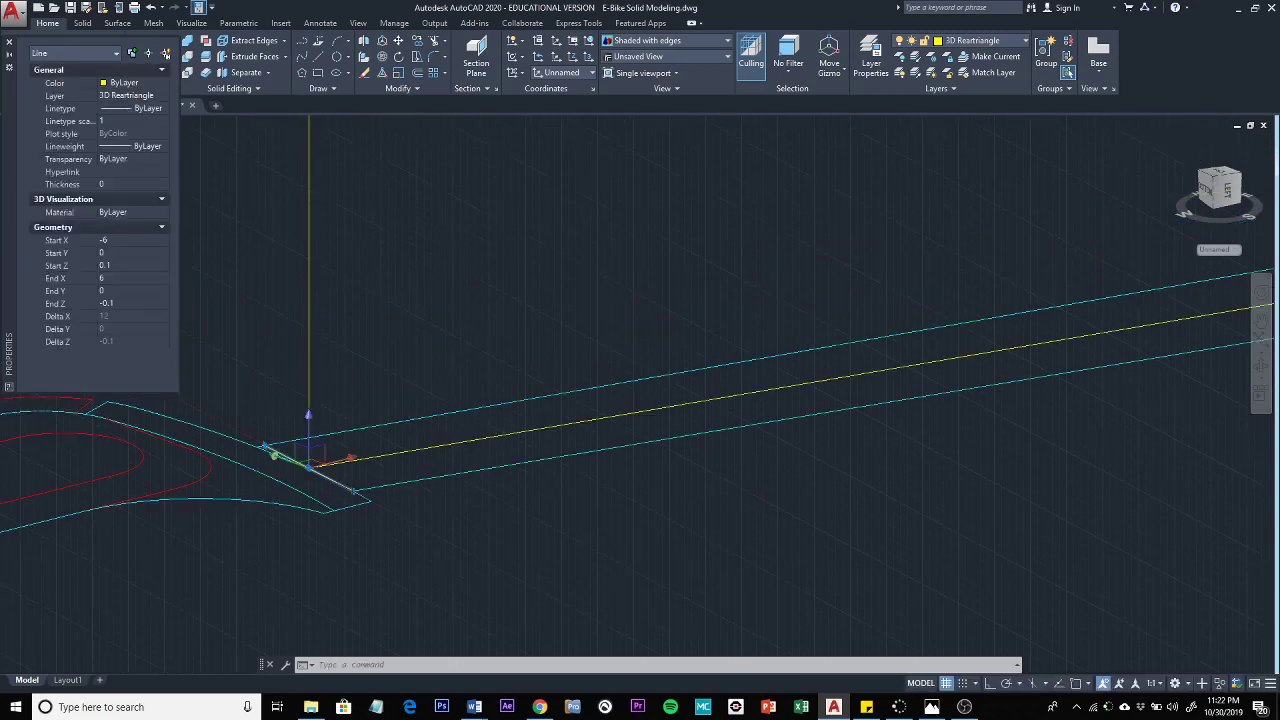
pyautogui.click(10, 43)
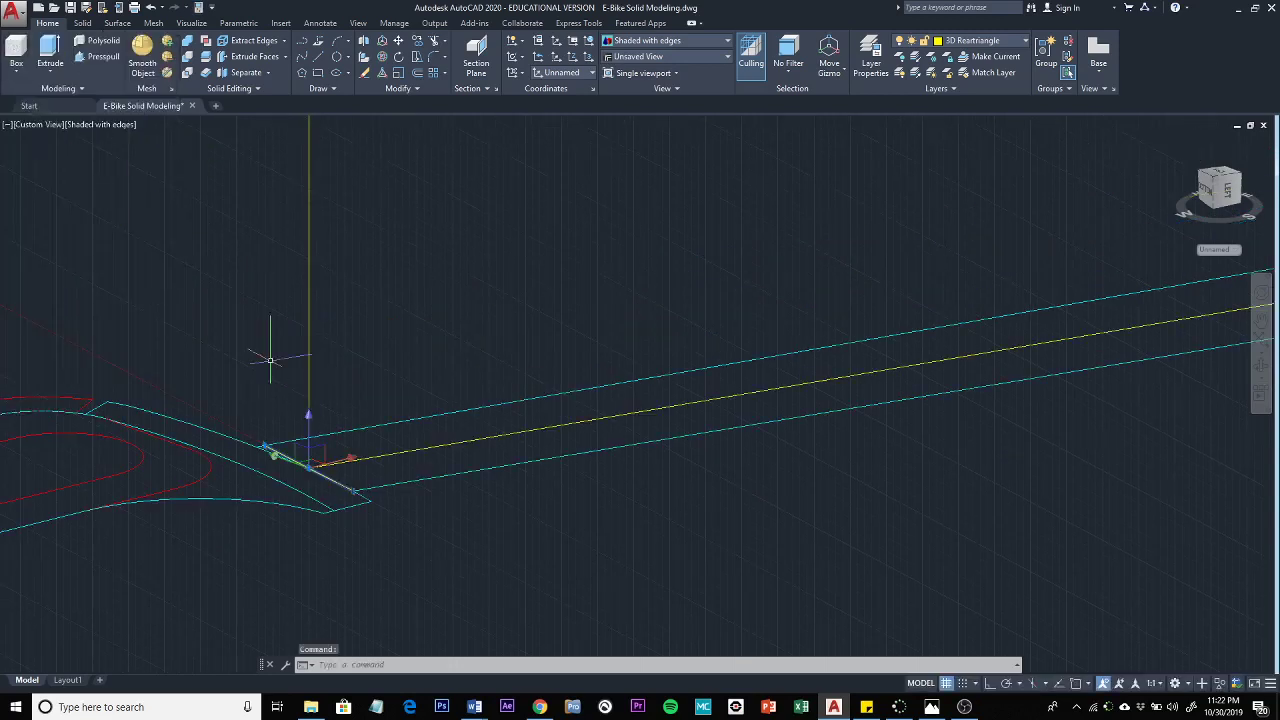
# - Draw a circle of radius 6 centred on the spline's endpoint at the upper end of the vertical line
pyautogui.moveTo(271, 354); pyautogui.dragTo(259, 461, button='middle')
pyautogui.moveTo(260, 461); pyautogui.dragTo(267, 648)
pyautogui.scroll(-4, 265, 522)
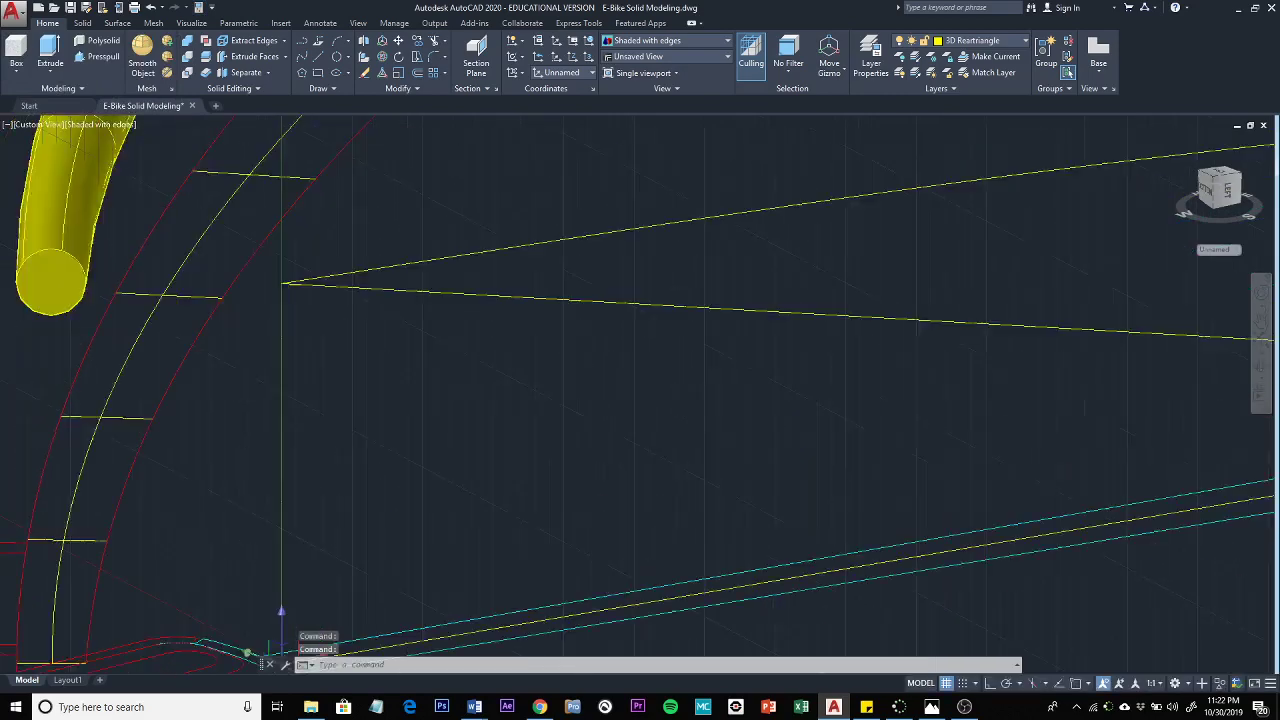
pyautogui.moveTo(306, 327); pyautogui.dragTo(325, 384, button='middle')
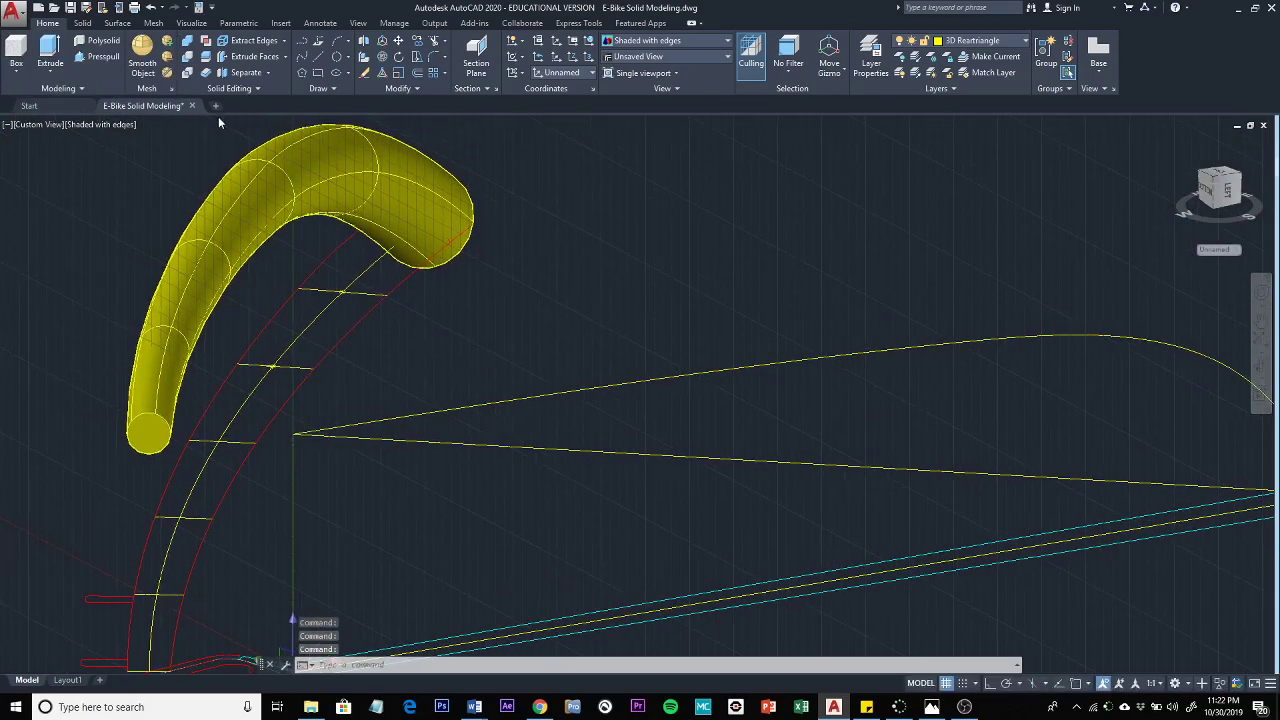
pyautogui.click(348, 58)
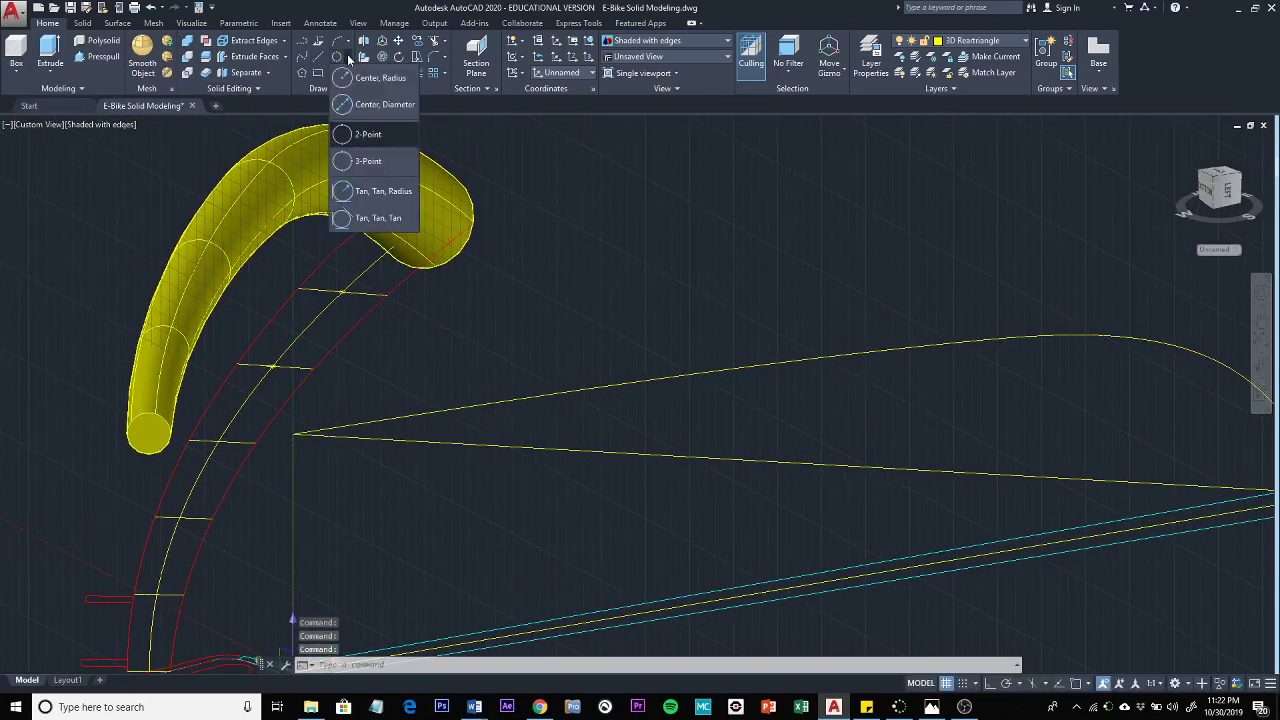
pyautogui.click(373, 78)
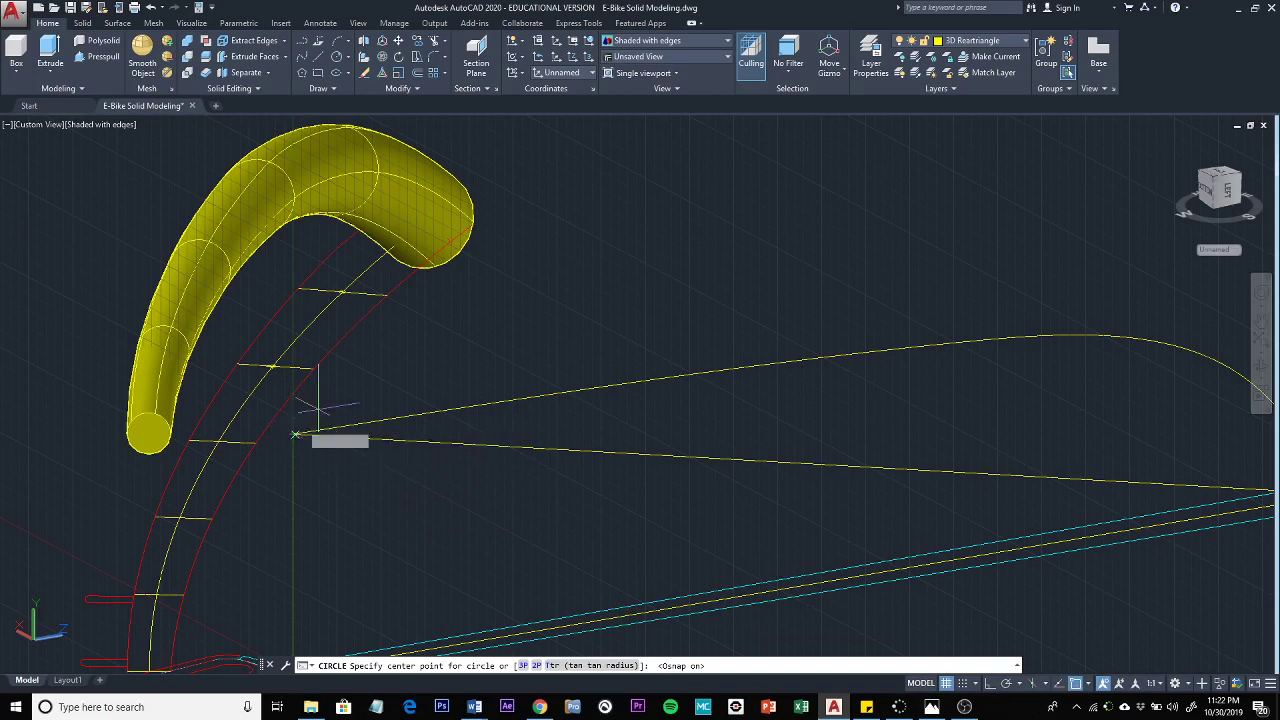
pyautogui.keyDown('shift'); pyautogui.rightClick(380, 355); pyautogui.keyUp('shift')
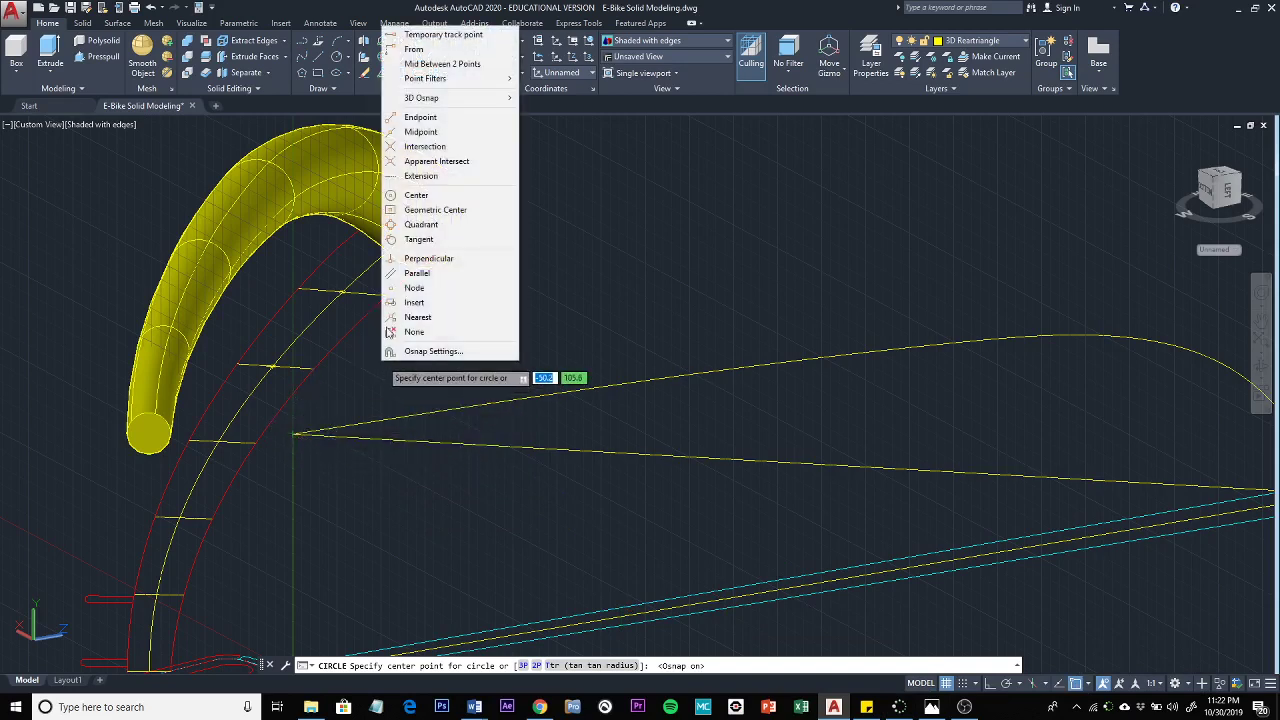
pyautogui.click(424, 118)
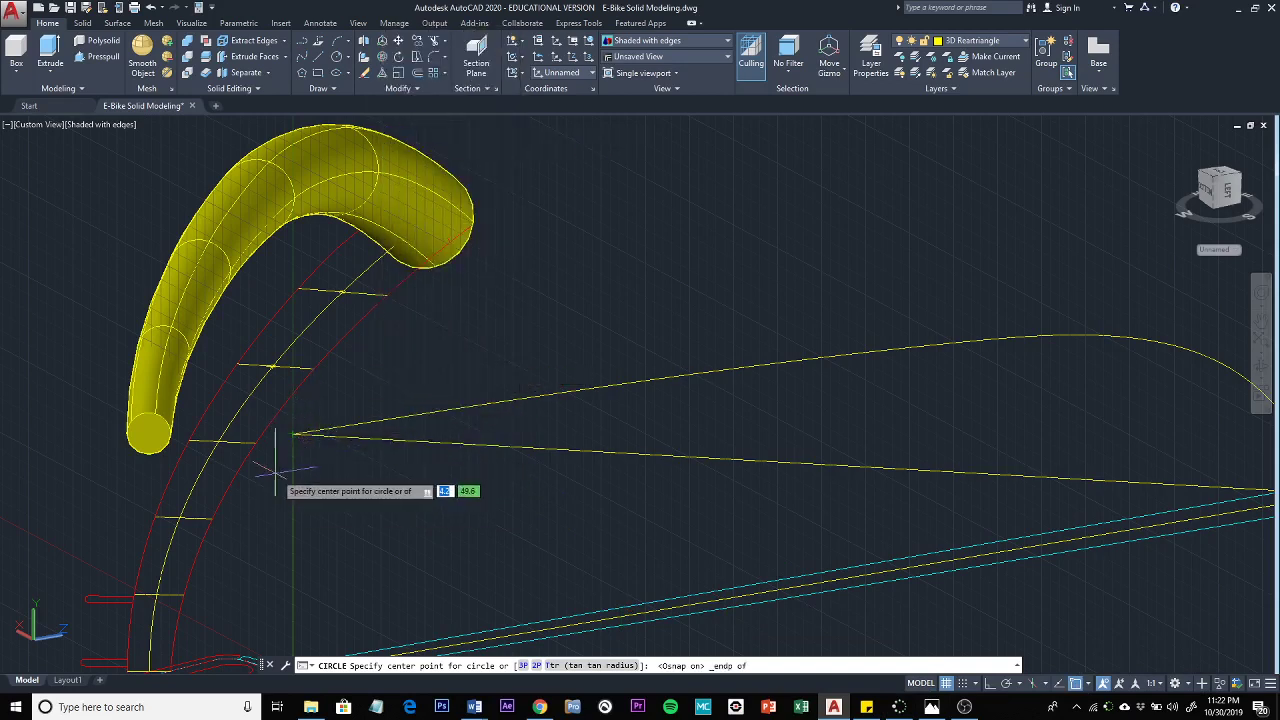
pyautogui.click(292, 434)
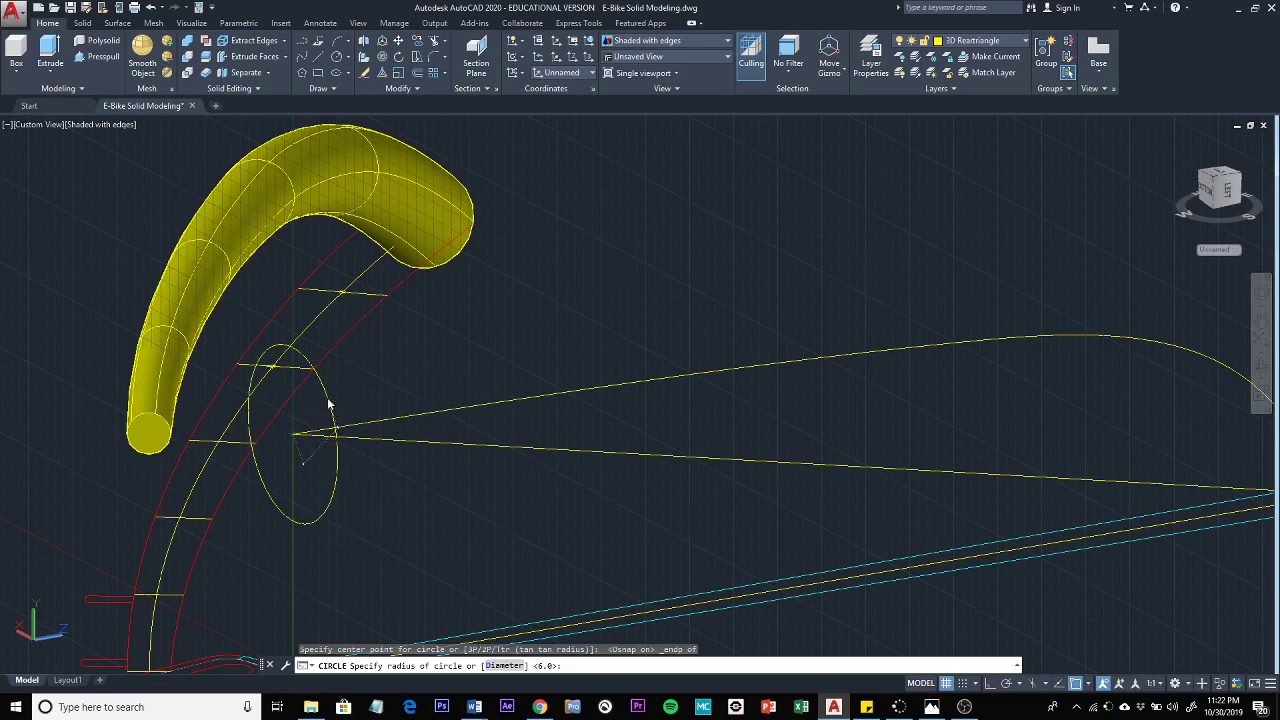
pyautogui.press('Return')
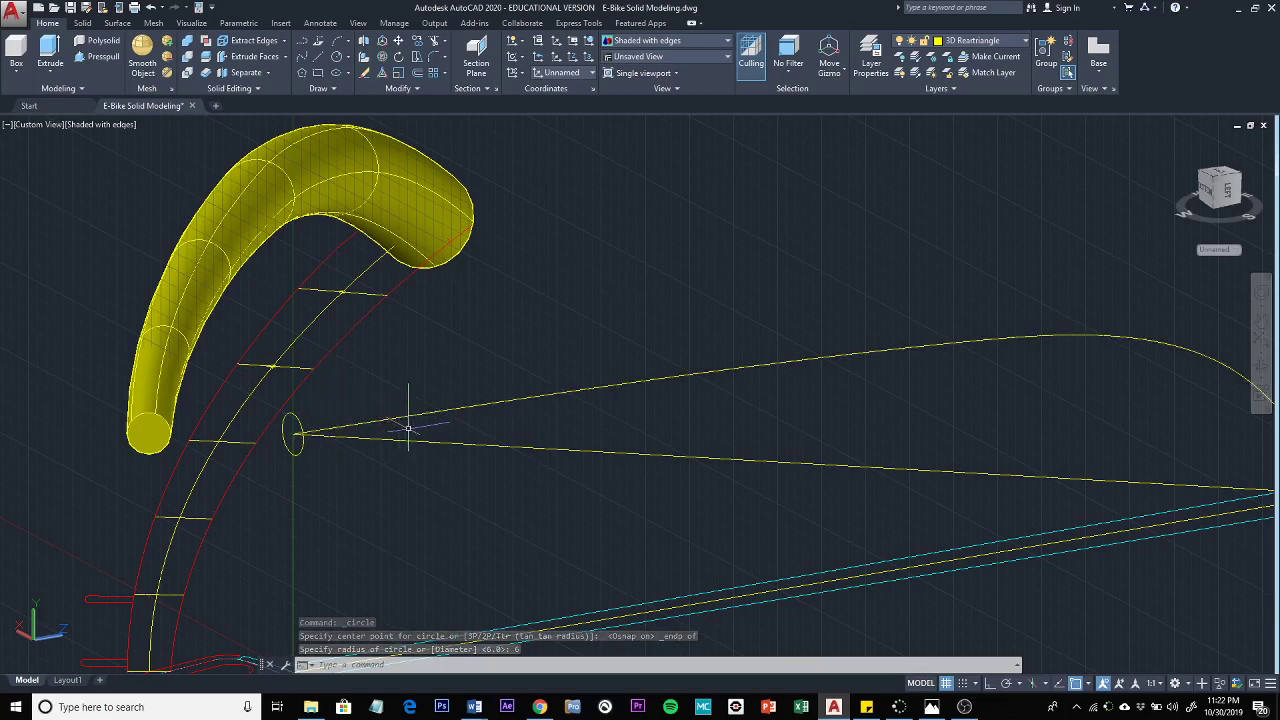
# - Examine the new circle and the spline path against the finished yellow tube from several sides
pyautogui.keyDown('shift'); pyautogui.moveTo(374, 520); pyautogui.dragTo(272, 569, button='middle'); pyautogui.keyUp('shift')
pyautogui.scroll(-5, 300, 522)
pyautogui.scroll(-2, 457, 520)
pyautogui.keyDown('shift'); pyautogui.moveTo(440, 518); pyautogui.dragTo(362, 469, button='middle'); pyautogui.keyUp('shift')
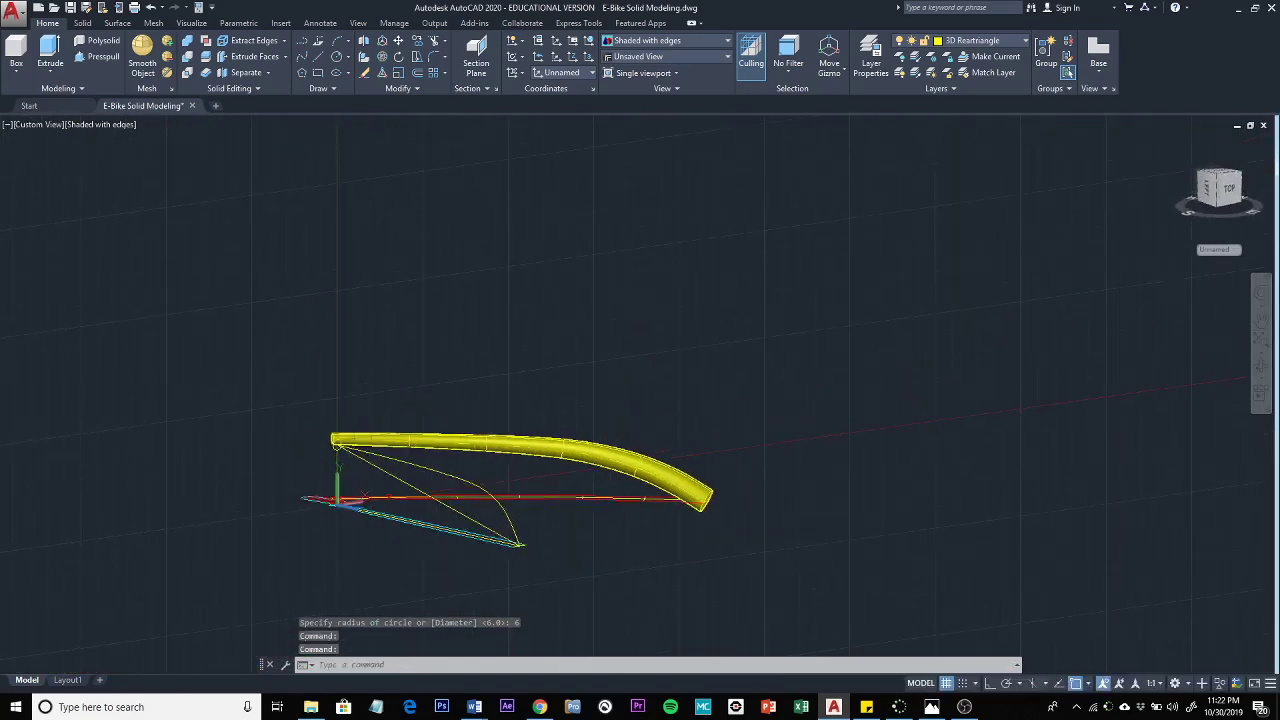
pyautogui.moveTo(356, 567); pyautogui.dragTo(700, 530, button='middle')
pyautogui.scroll(4, 553, 440)
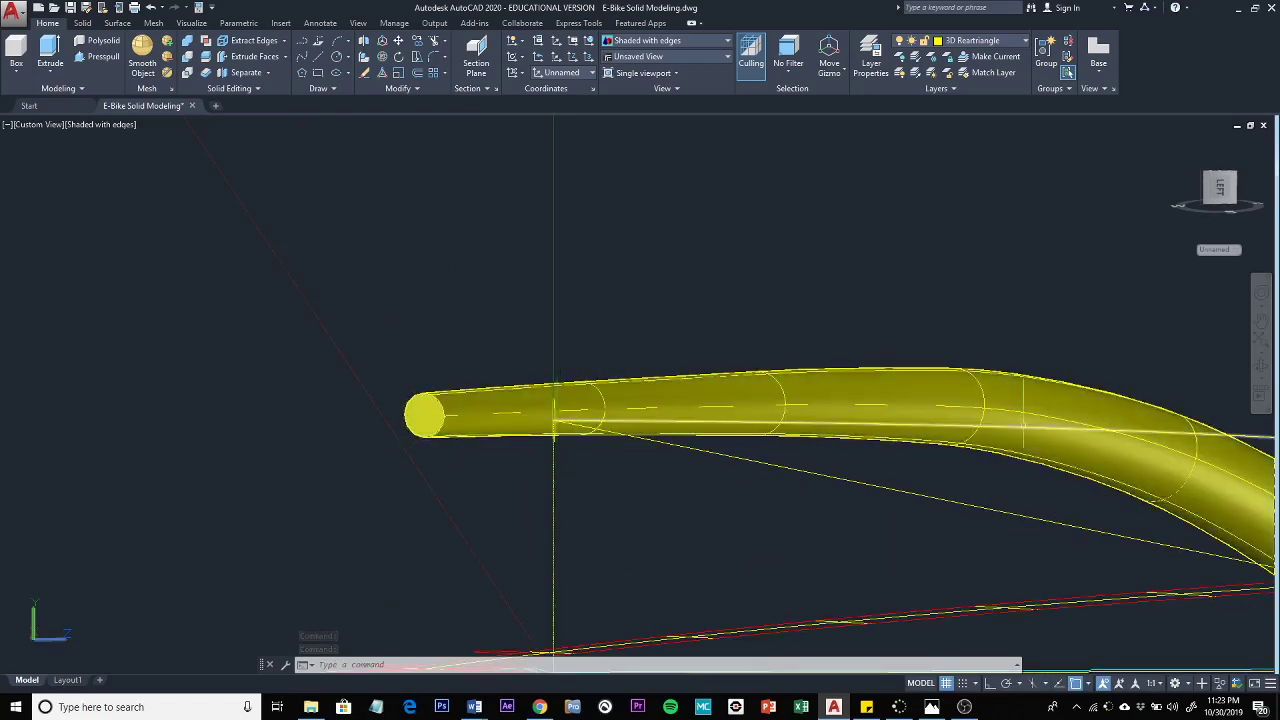
pyautogui.scroll(-5, 743, 513)
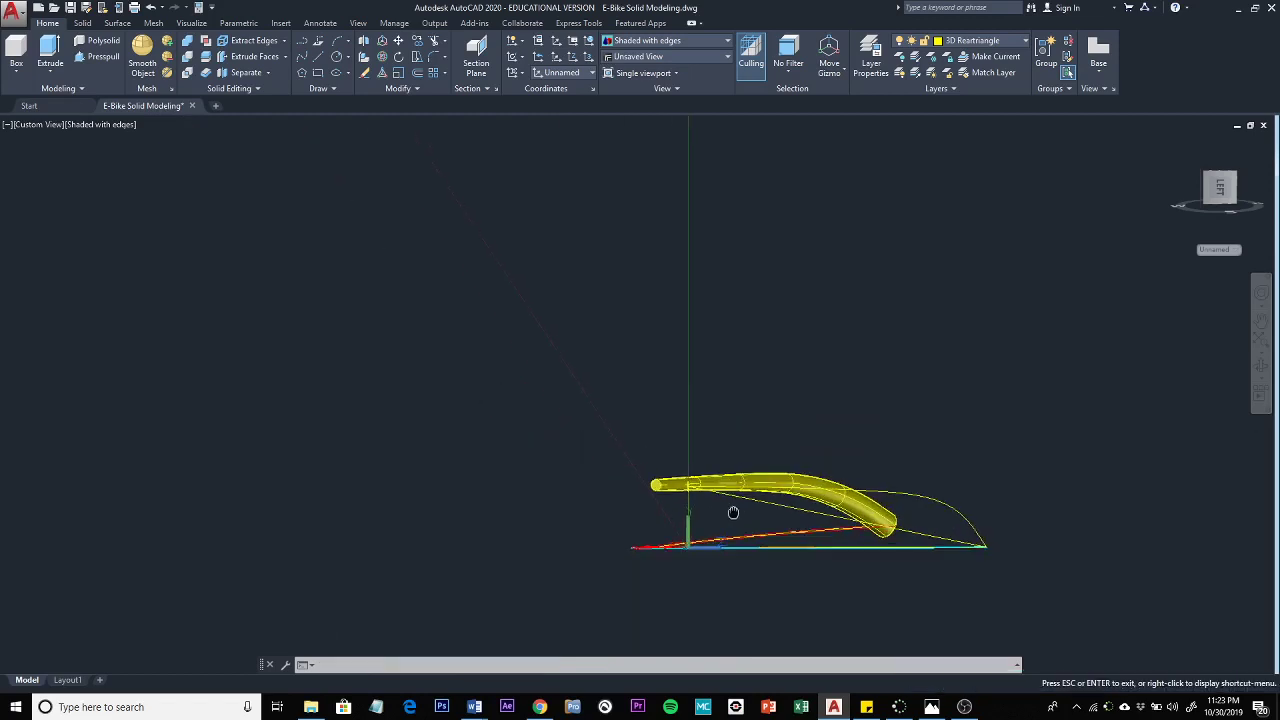
# - Align the UCS to the short yellow line across the far end of the bottom tube with the Object option
pyautogui.keyDown('shift'); pyautogui.moveTo(743, 513); pyautogui.dragTo(827, 562, button='middle'); pyautogui.keyUp('shift')
pyautogui.moveTo(960, 537); pyautogui.dragTo(729, 334, button='middle')
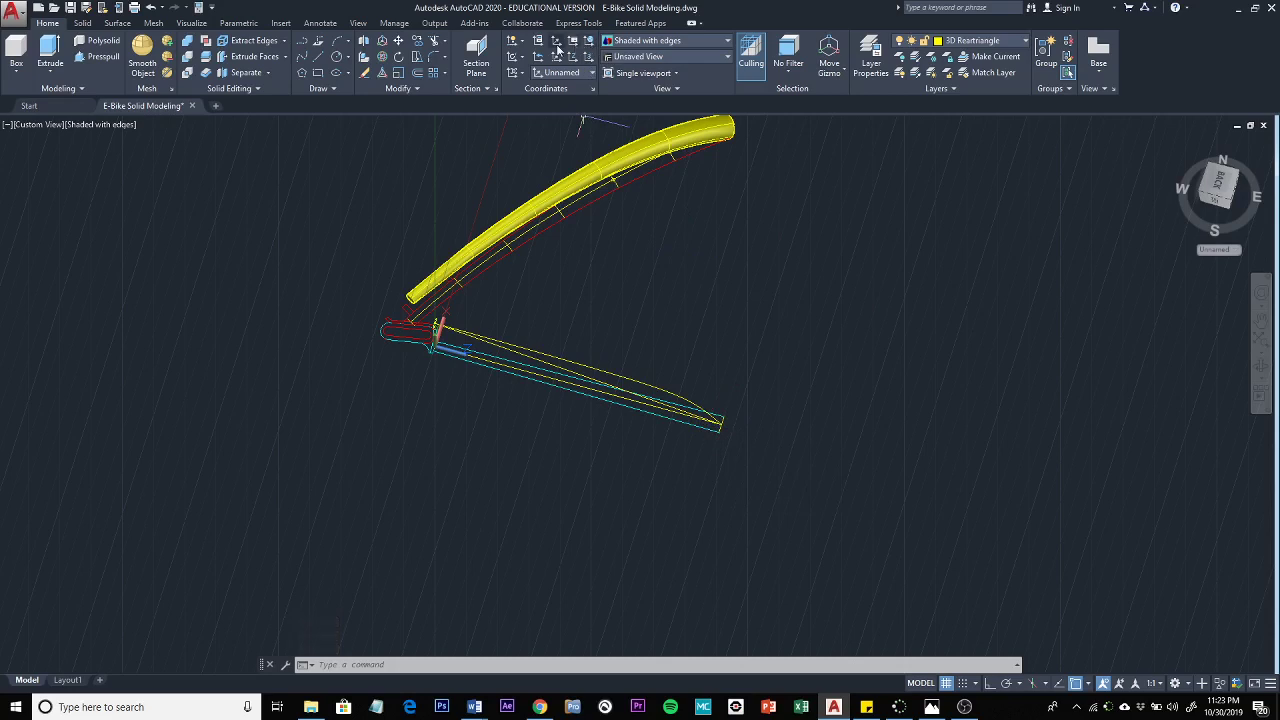
pyautogui.click(558, 48)
pyautogui.scroll(6, 723, 457)
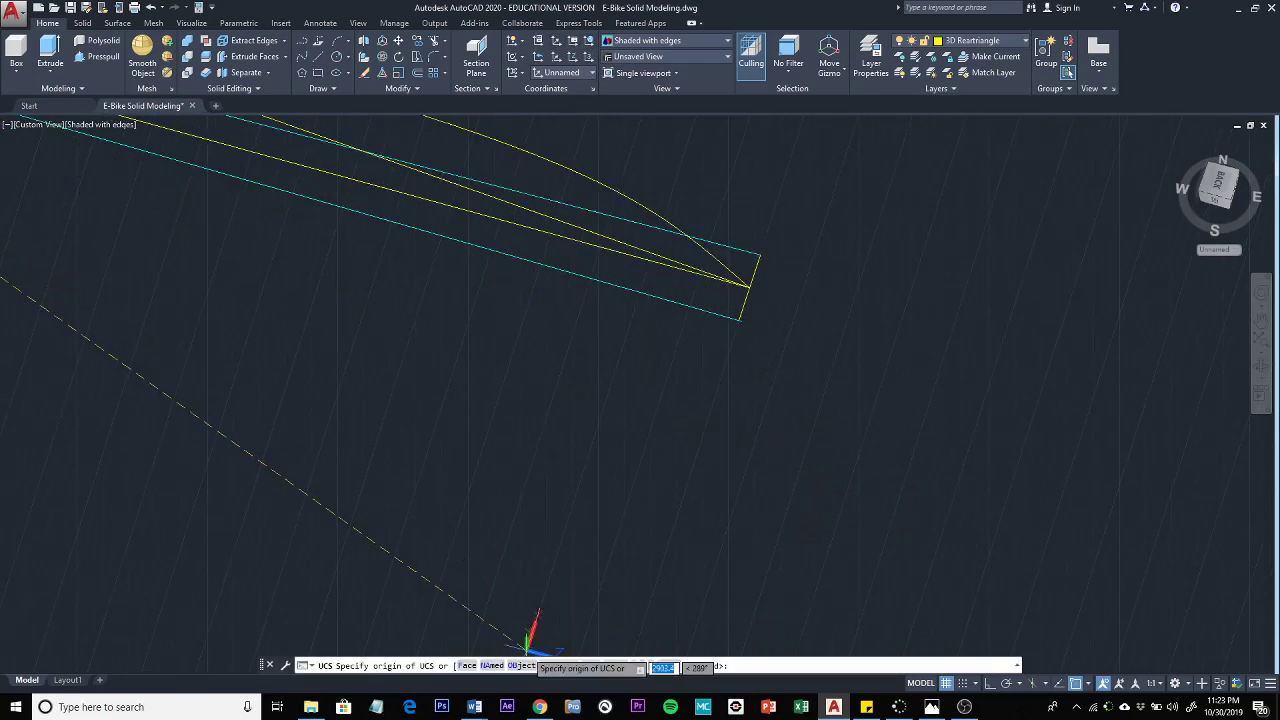
pyautogui.click(522, 665)
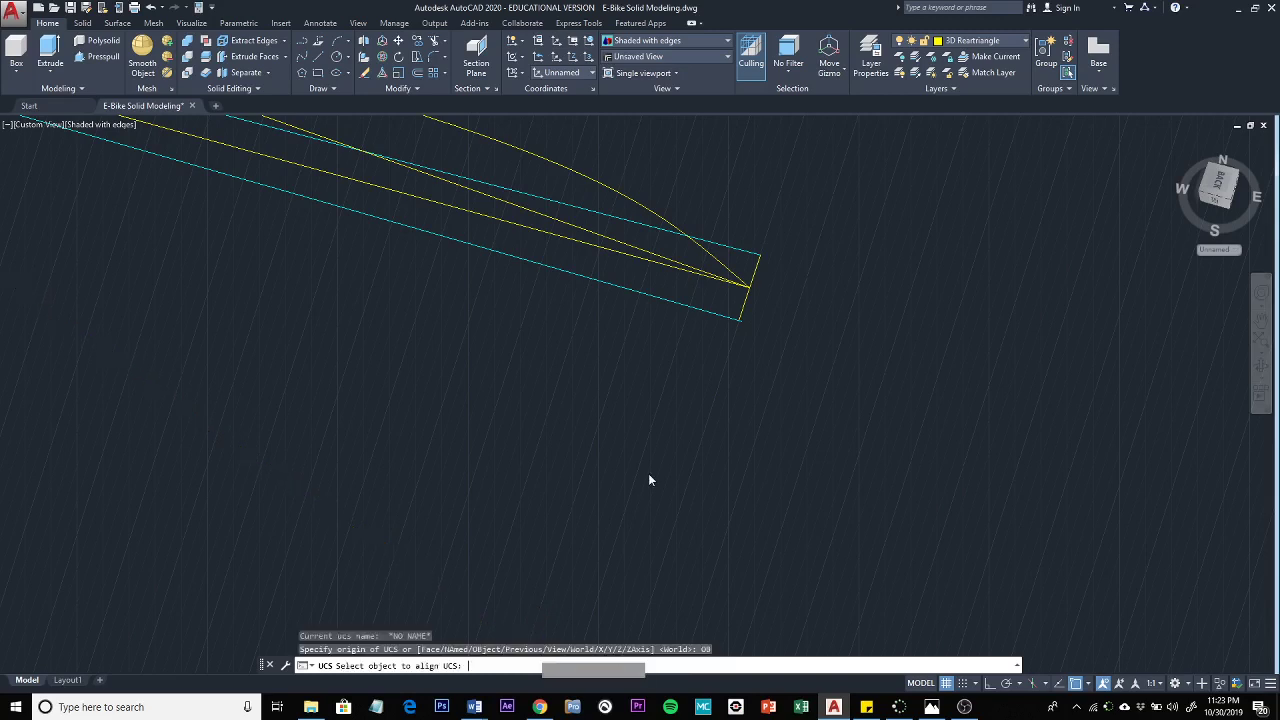
pyautogui.click(741, 298)
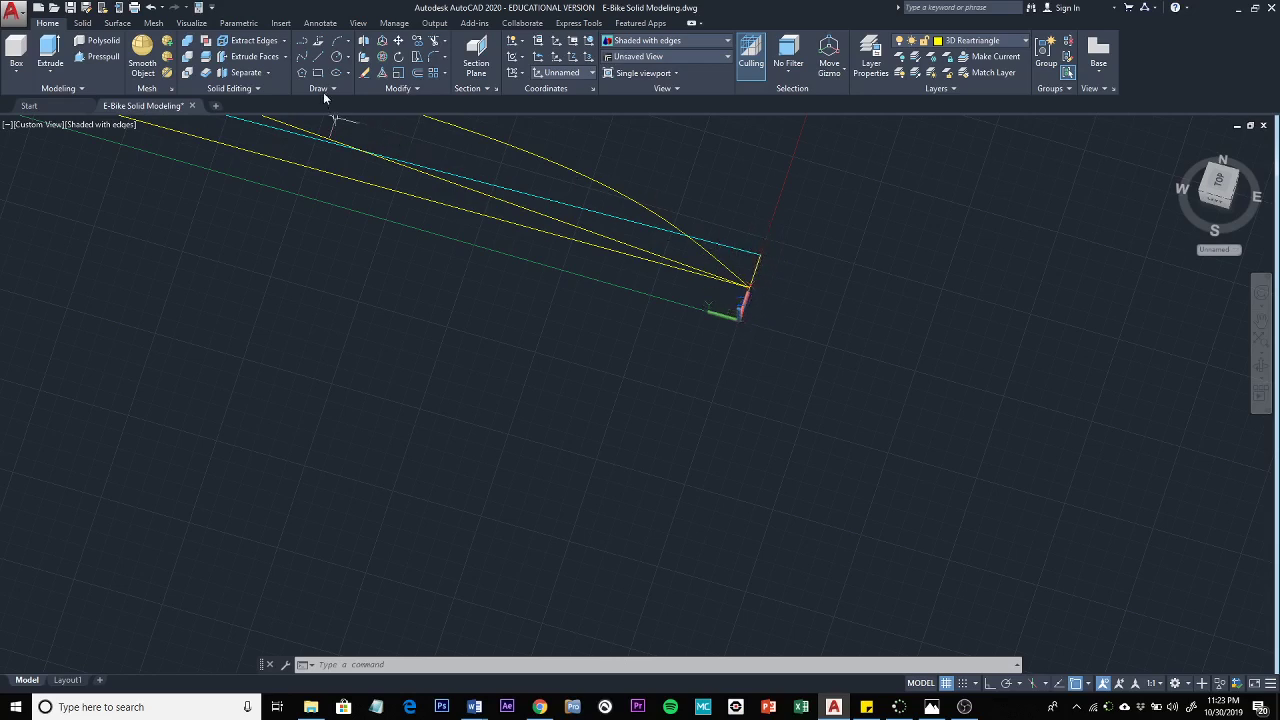
pyautogui.click(349, 58)
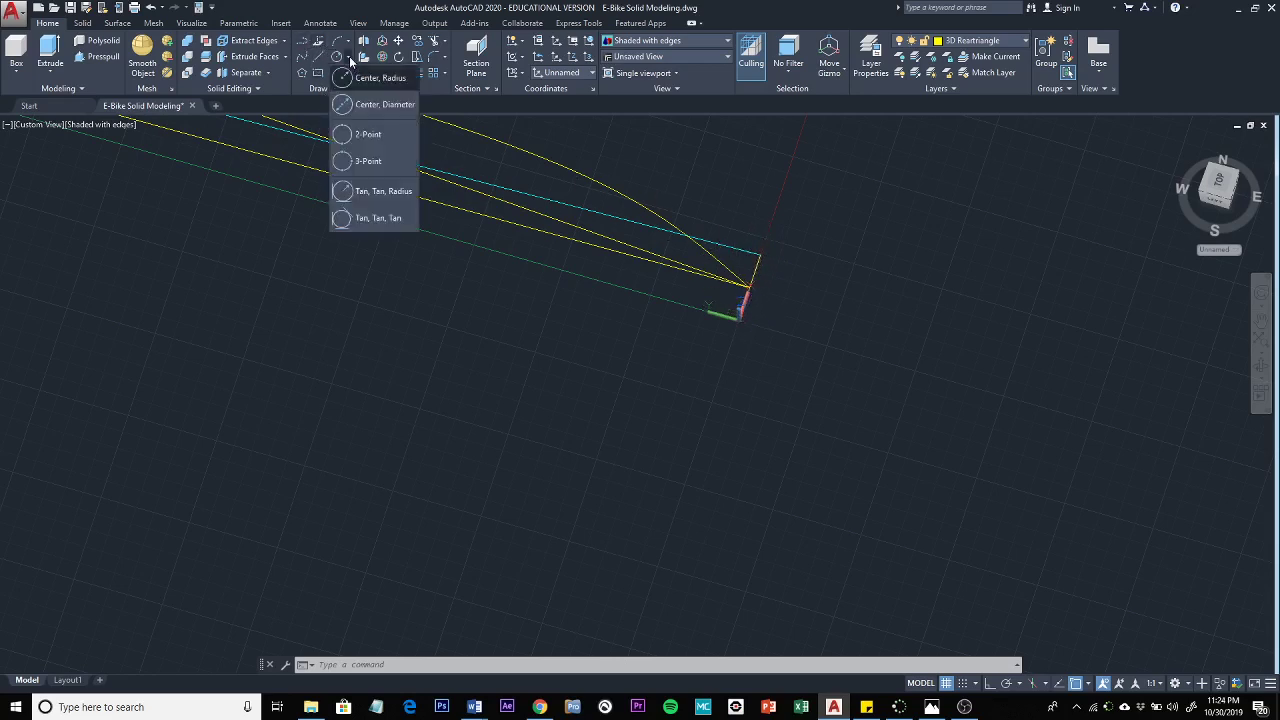
pyautogui.click(388, 141)
pyautogui.scroll(3, 750, 285)
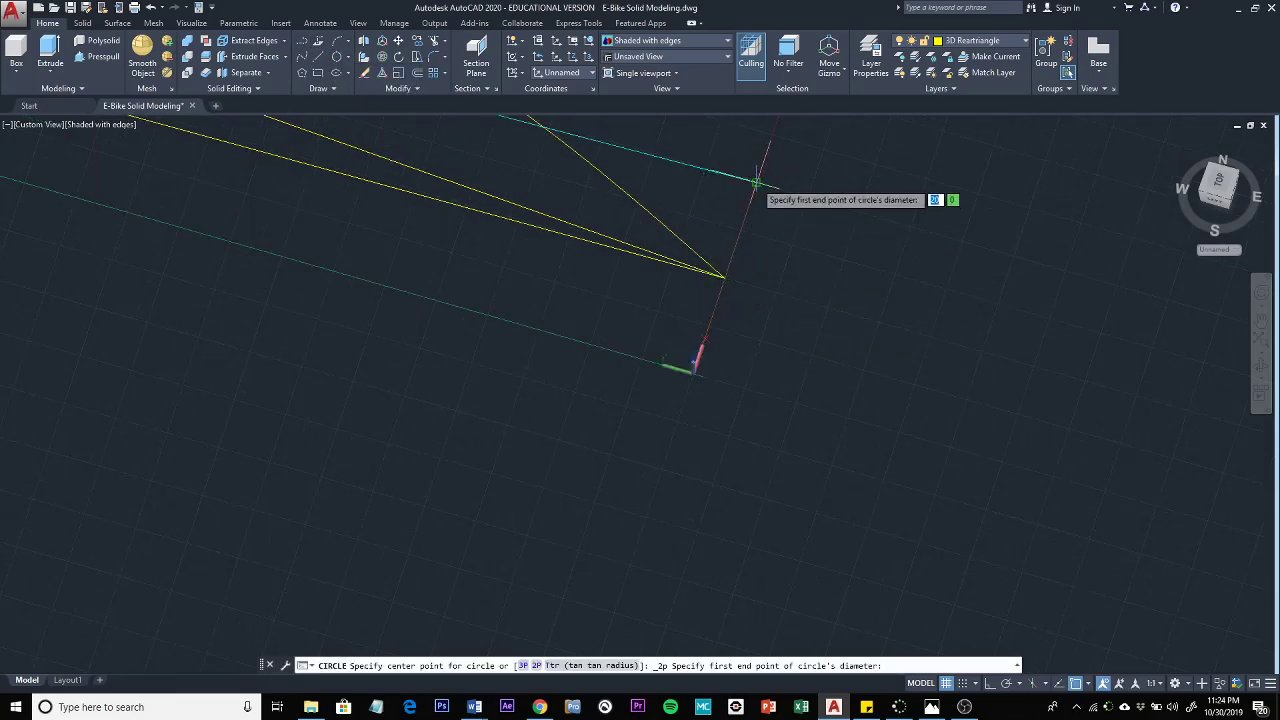
pyautogui.scroll(3, 757, 182)
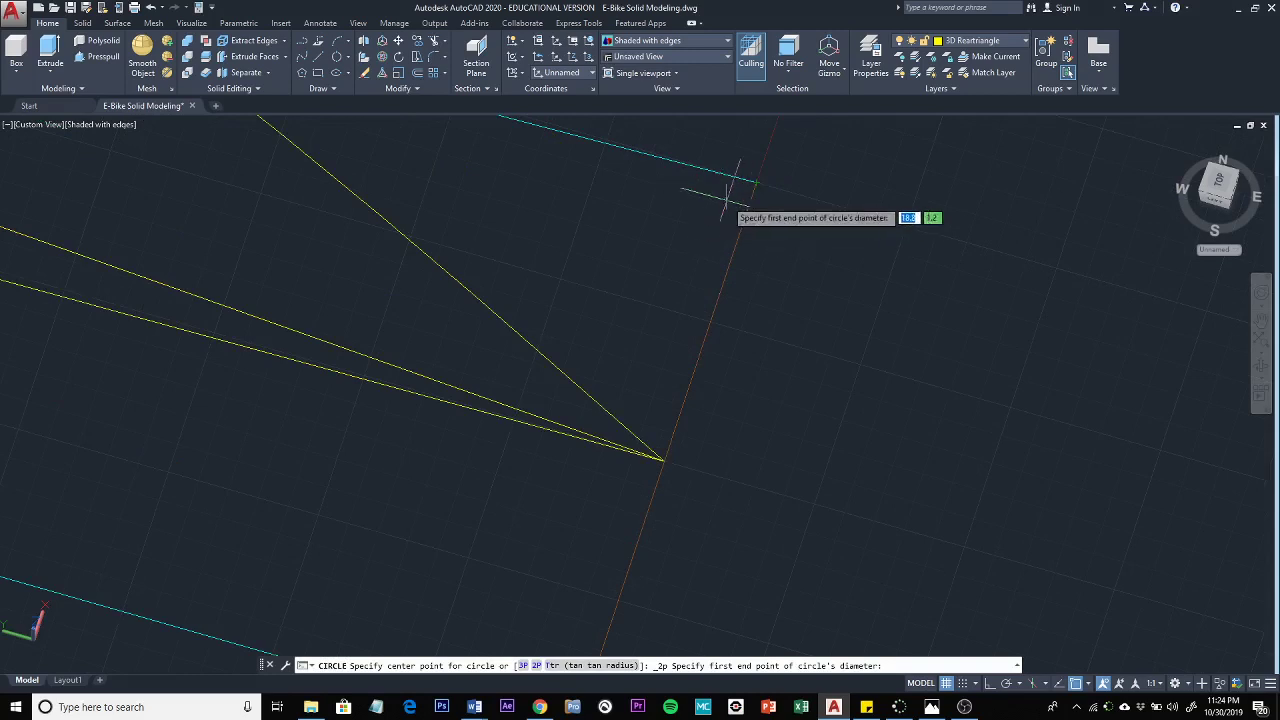
pyautogui.keyDown('shift'); pyautogui.rightClick(773, 260); pyautogui.keyUp('shift')
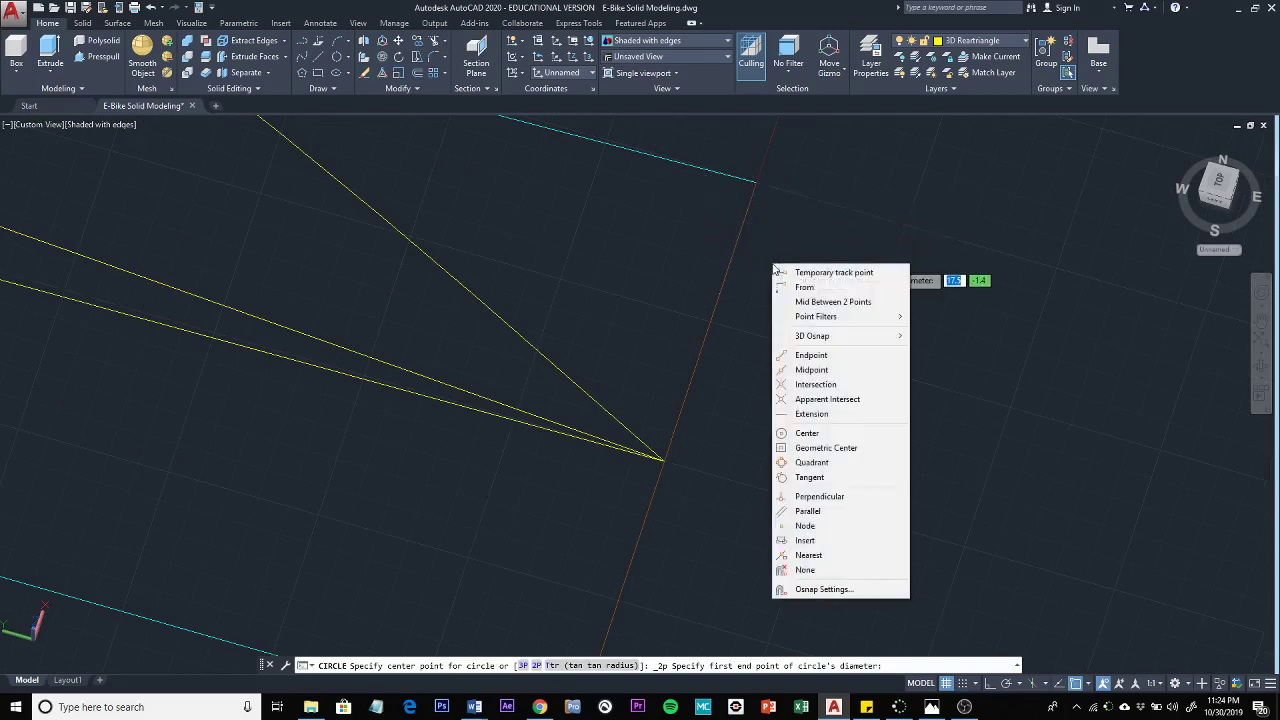
pyautogui.click(826, 355)
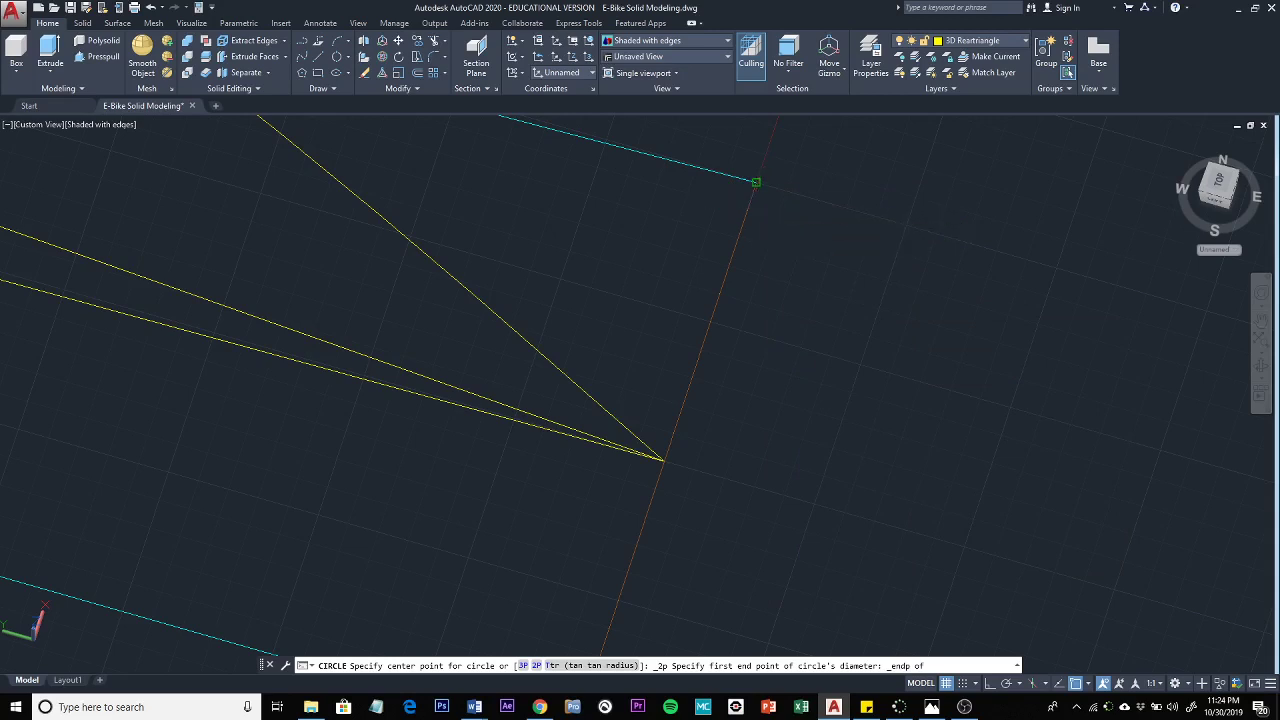
pyautogui.press('Escape')
pyautogui.click(741, 229)
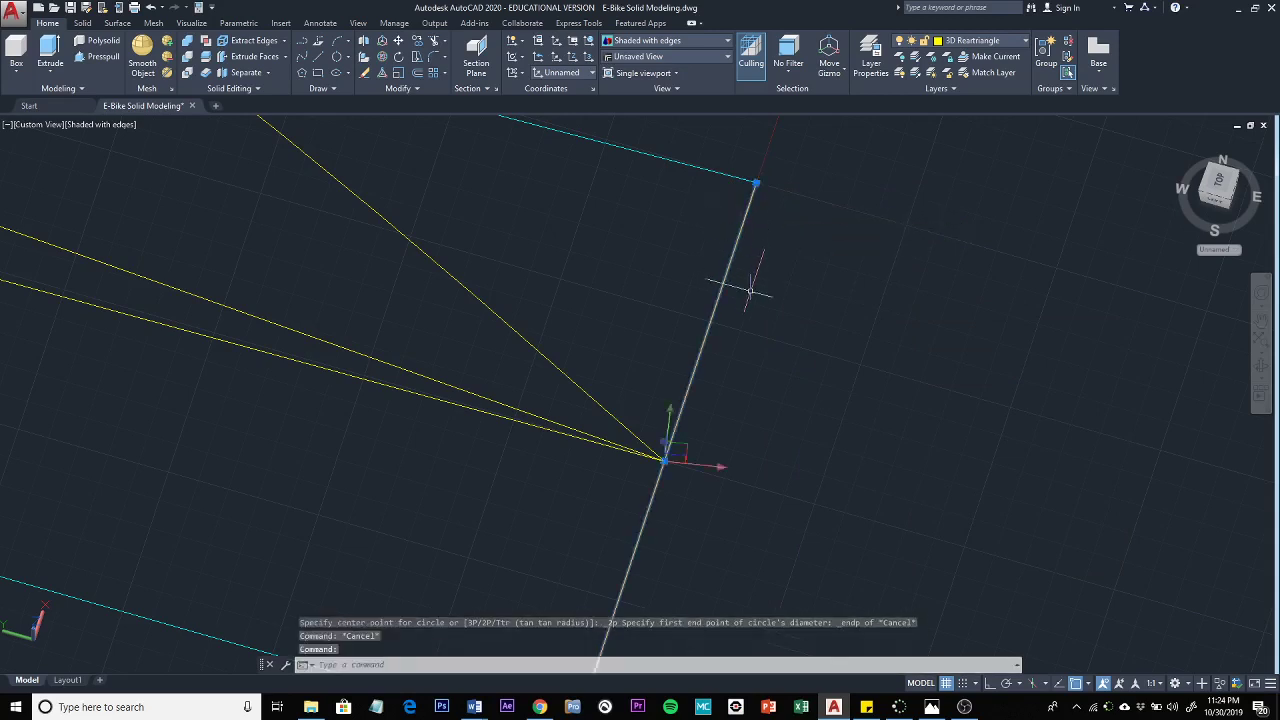
pyautogui.scroll(-4, 750, 291)
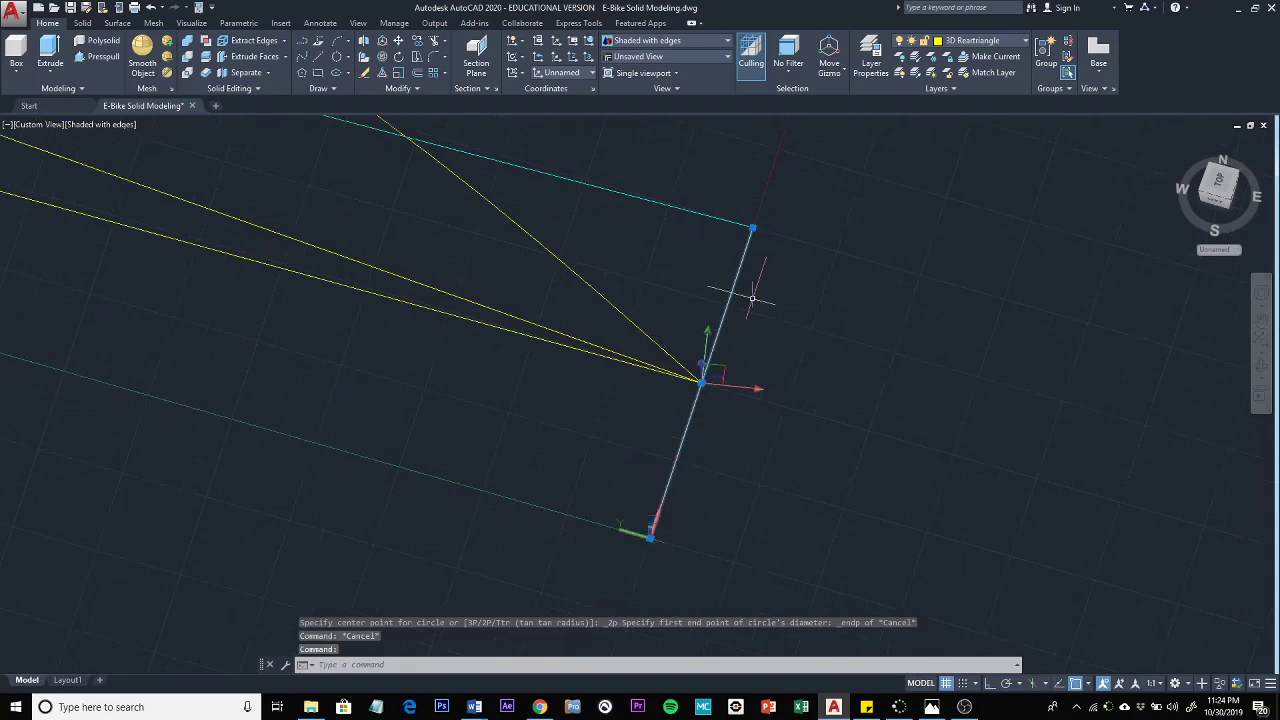
pyautogui.press('Escape')
pyautogui.press('Escape')
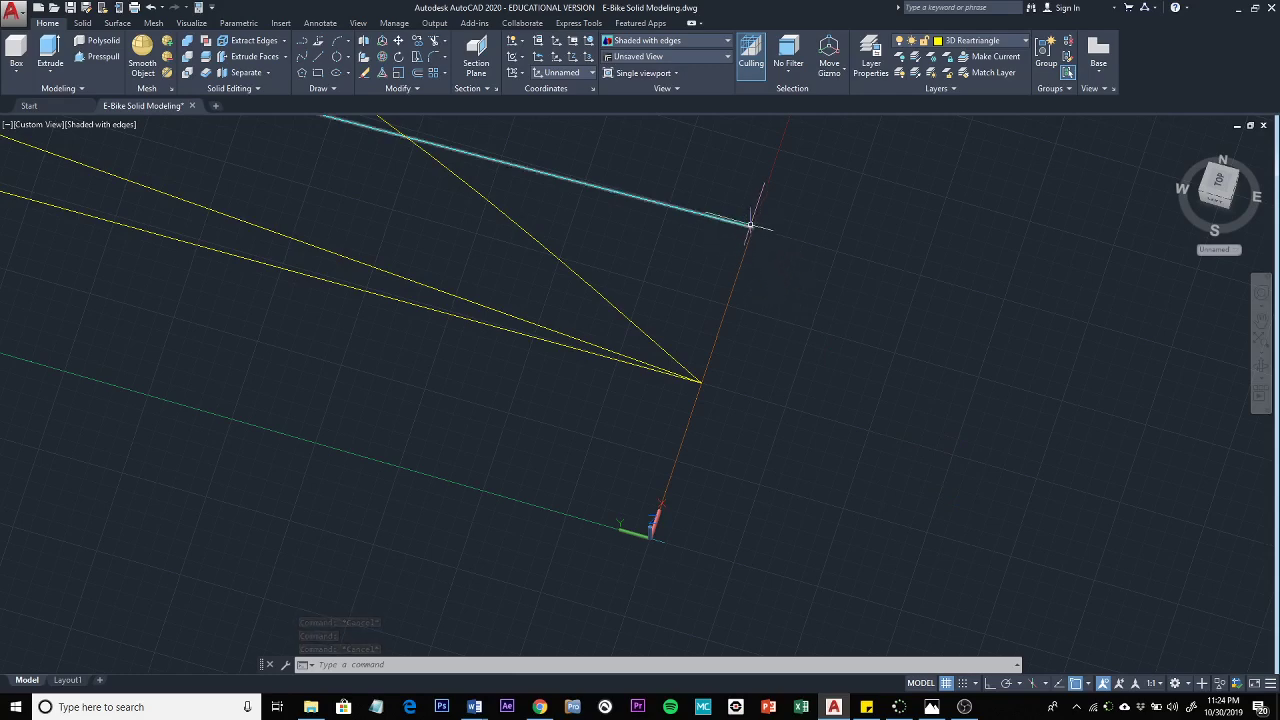
# - Draw a two-point circle whose diameter spans both endpoints of the short line across the bottom tube's far end
pyautogui.click(338, 58)
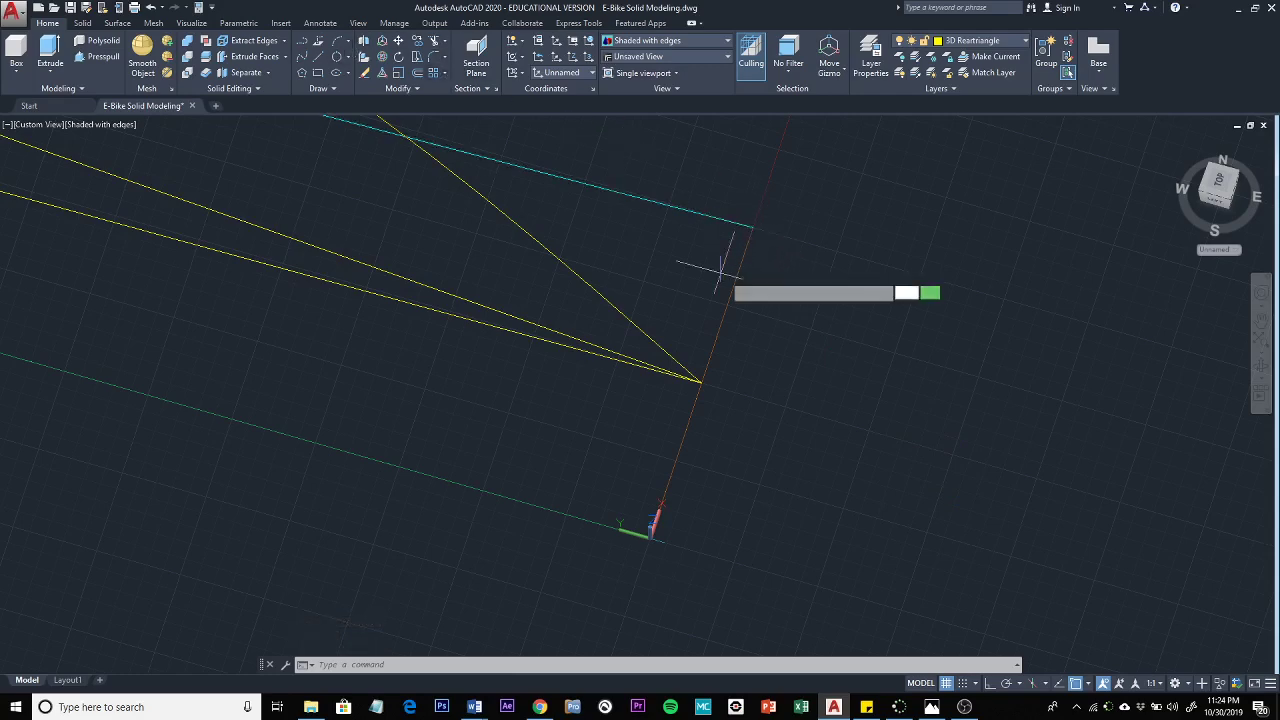
pyautogui.click(760, 220)
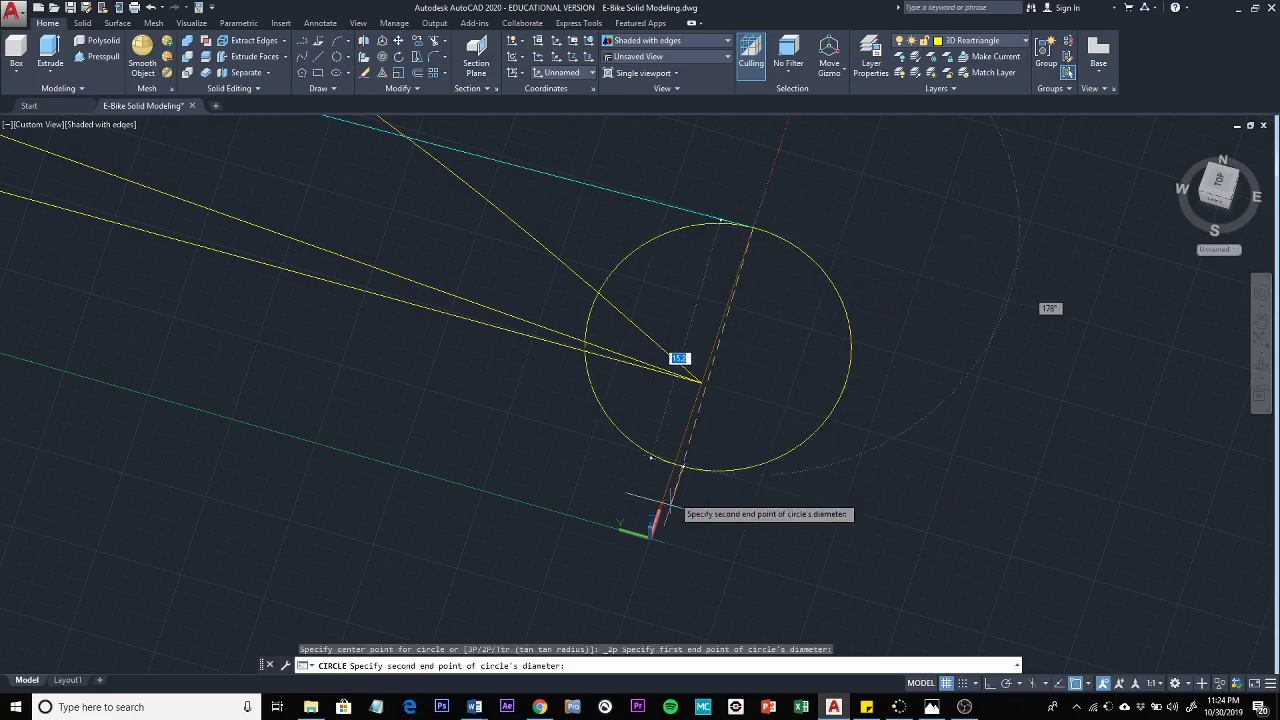
pyautogui.scroll(4, 668, 500)
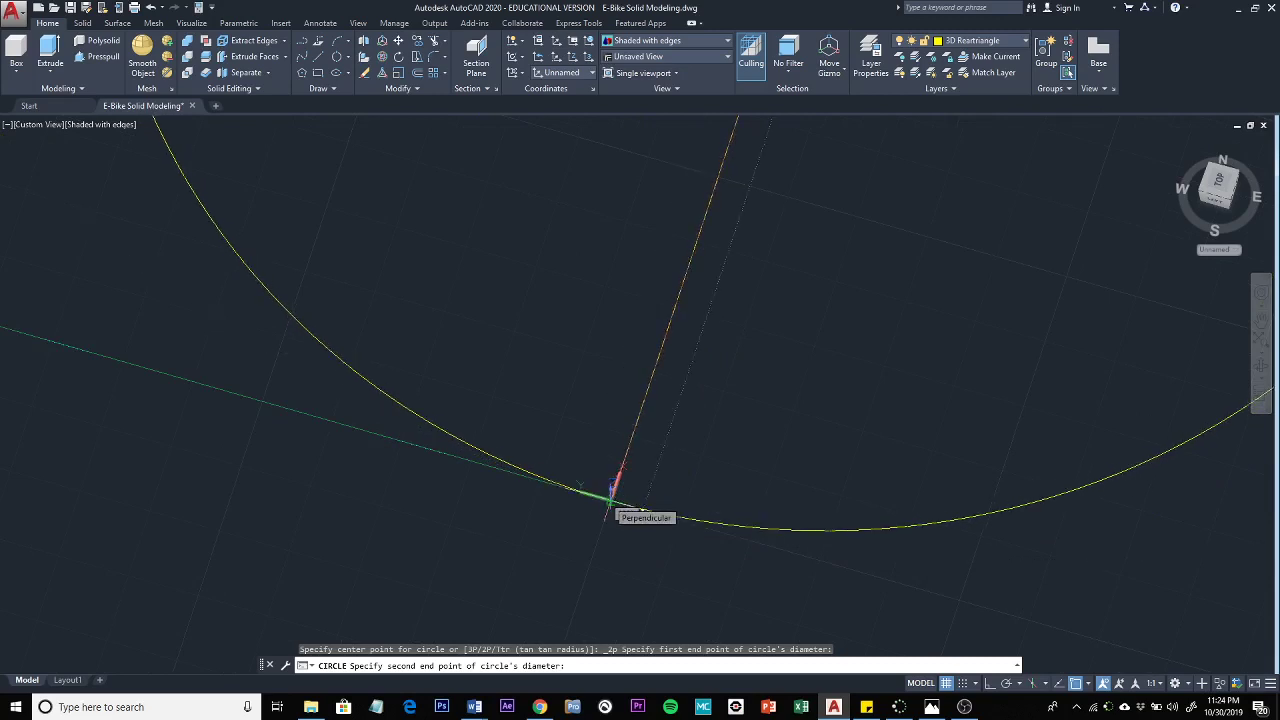
pyautogui.click(610, 500)
pyautogui.scroll(-3, 1076, 176)
pyautogui.scroll(-2, 717, 427)
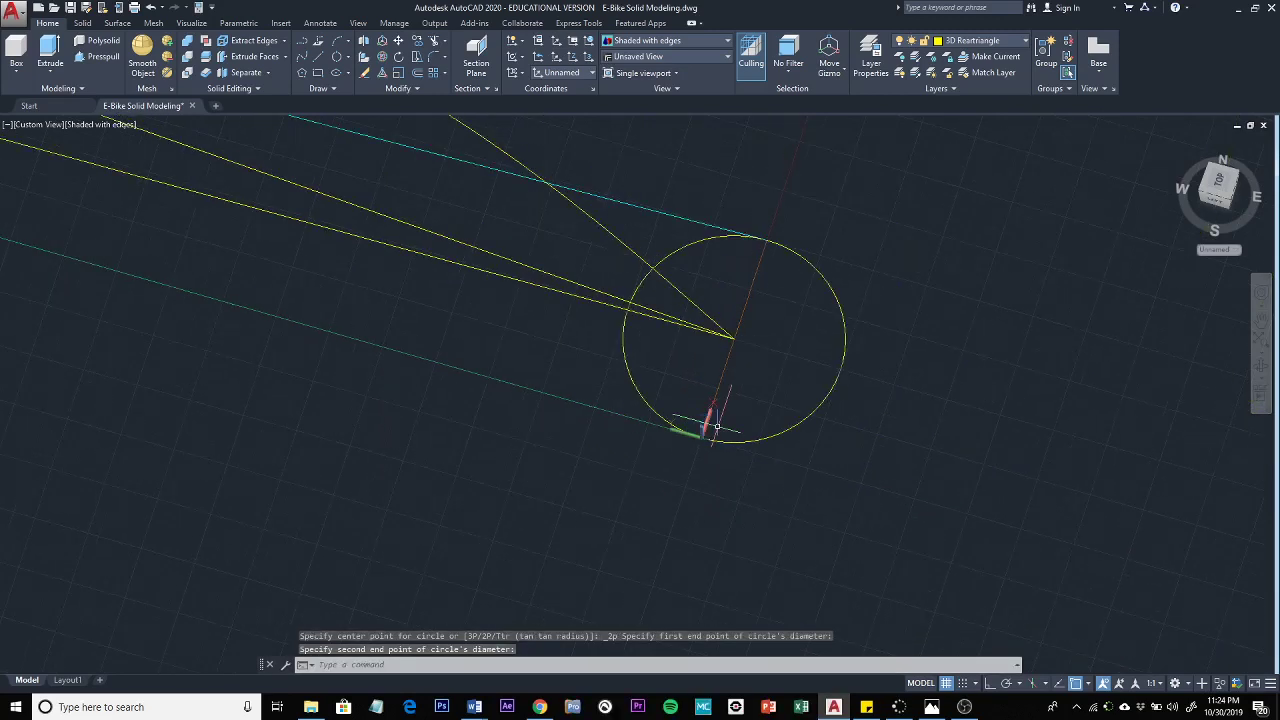
# - Loft a solid, in Solid mode, from the far-end circle to the small dropout-end circle, using the Path option with the curved spline
pyautogui.scroll(-3, 607, 398)
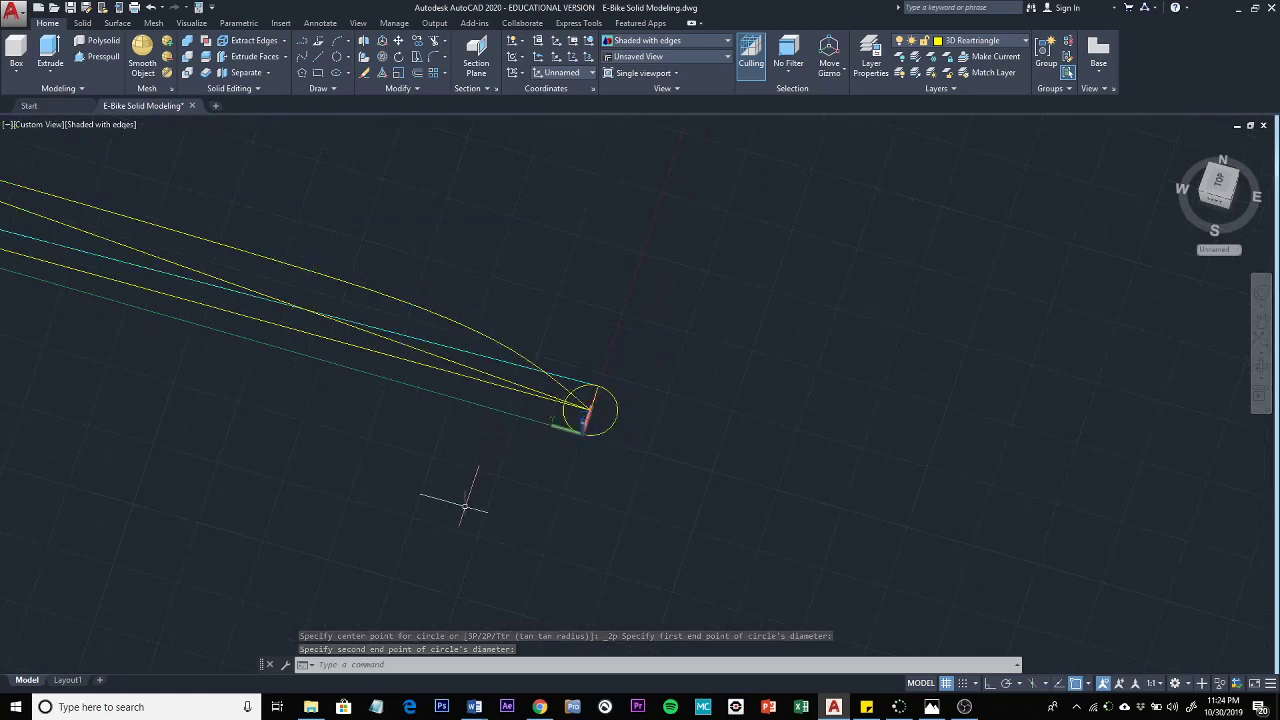
pyautogui.moveTo(470, 520)
pyautogui.keyDown('shift'); pyautogui.mouseDown(button='middle')
pyautogui.moveTo(606, 490)
pyautogui.moveTo(560, 570)
pyautogui.moveTo(832, 411)
pyautogui.moveTo(860, 394)
pyautogui.moveTo(833, 300)
pyautogui.mouseUp(button='middle'); pyautogui.keyUp('shift')
pyautogui.scroll(2, 581, 475)
pyautogui.scroll(-3, 805, 305)
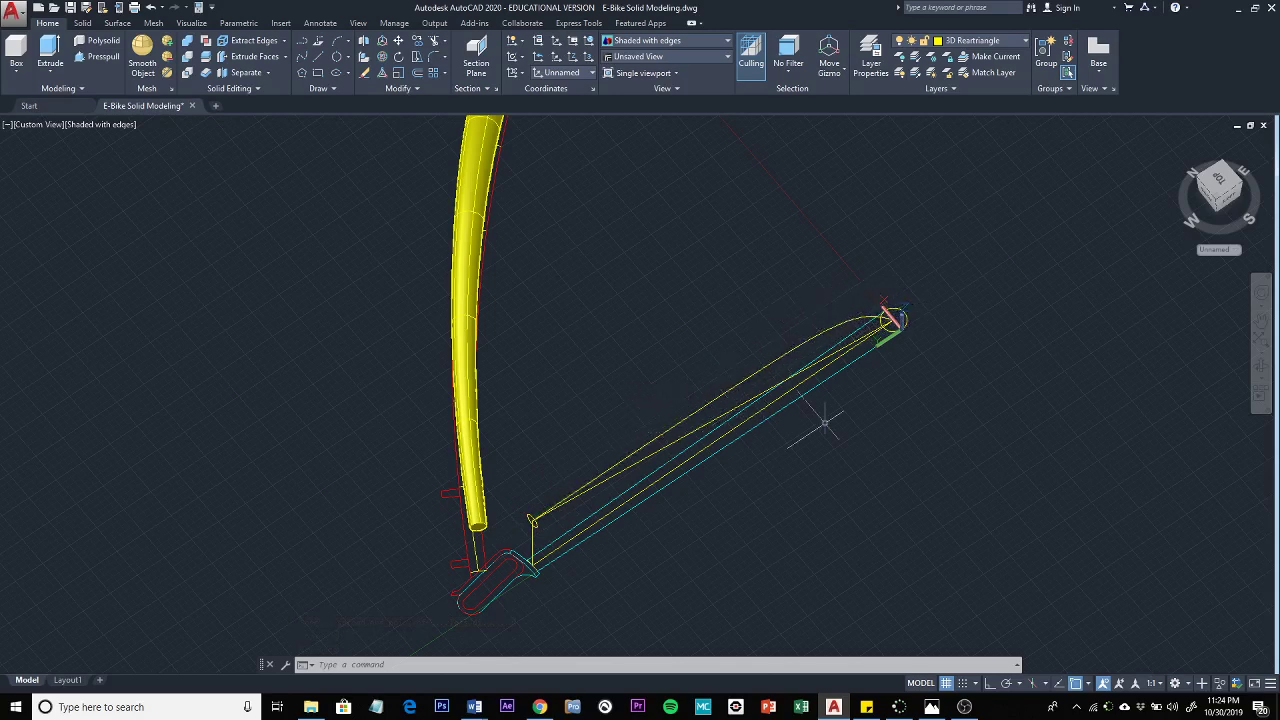
pyautogui.keyDown('shift'); pyautogui.moveTo(803, 480); pyautogui.dragTo(757, 409, button='middle'); pyautogui.keyUp('shift')
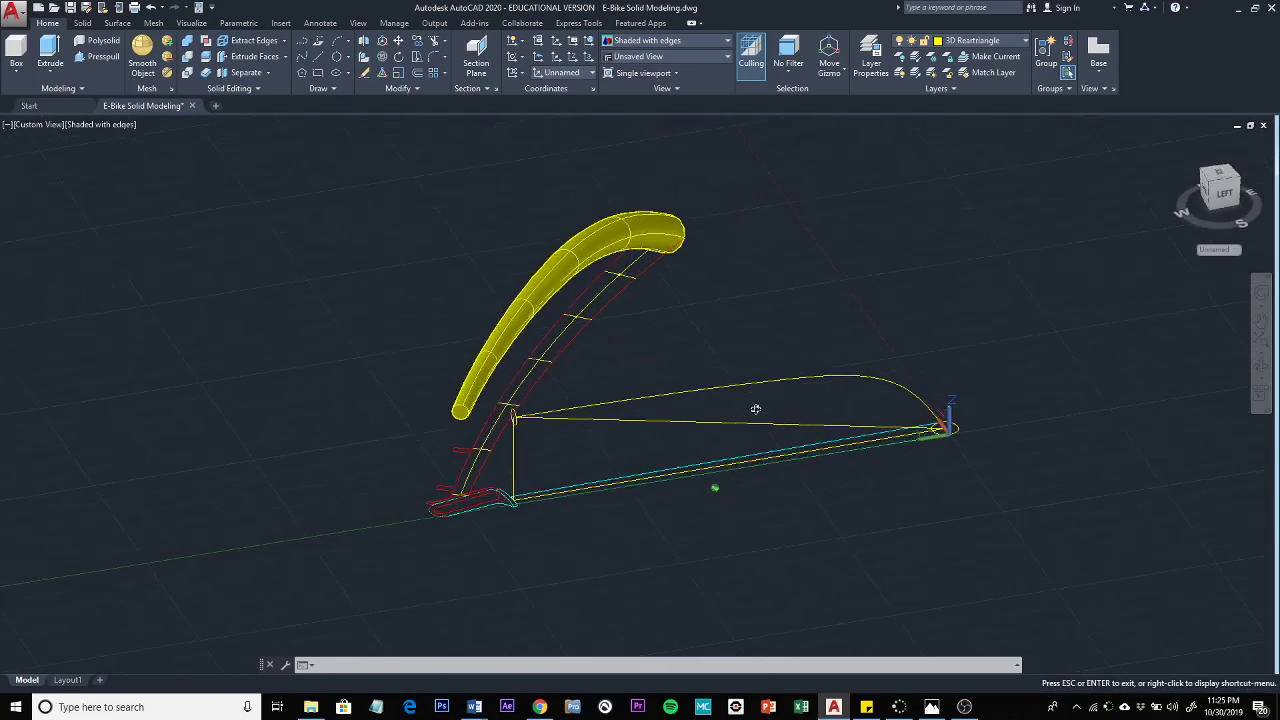
pyautogui.click(82, 24)
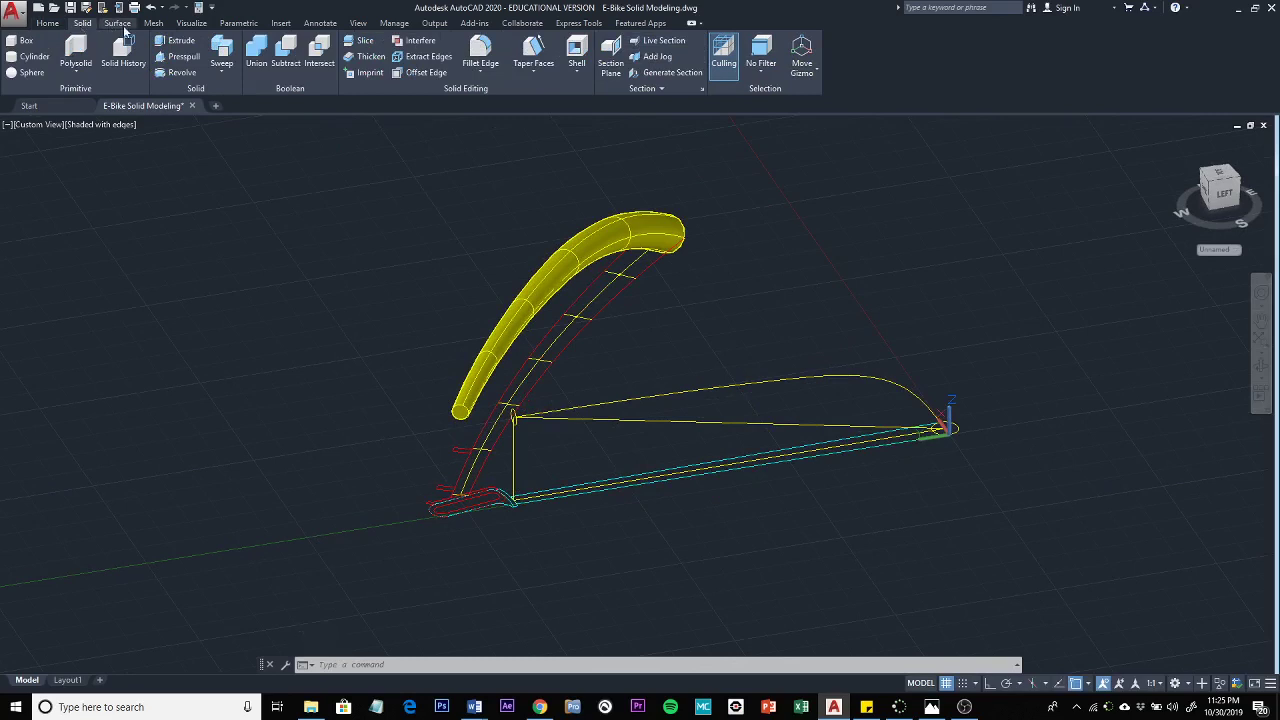
pyautogui.click(122, 26)
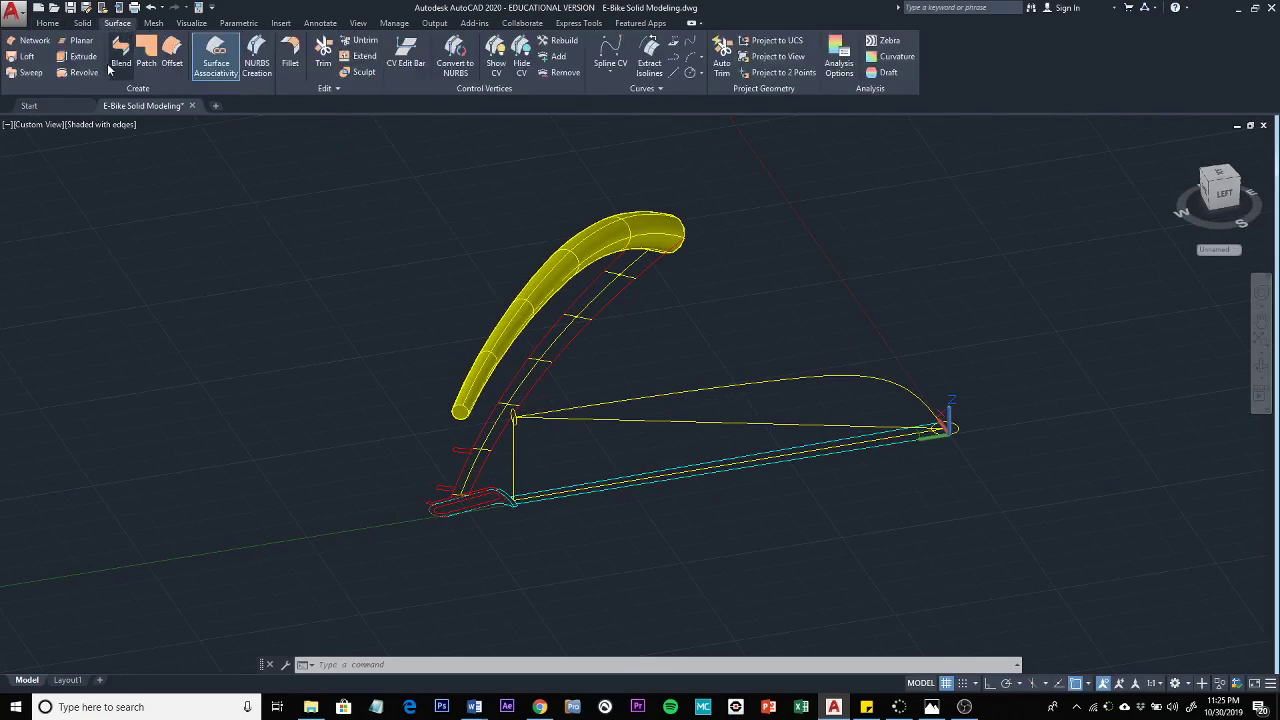
pyautogui.click(27, 57)
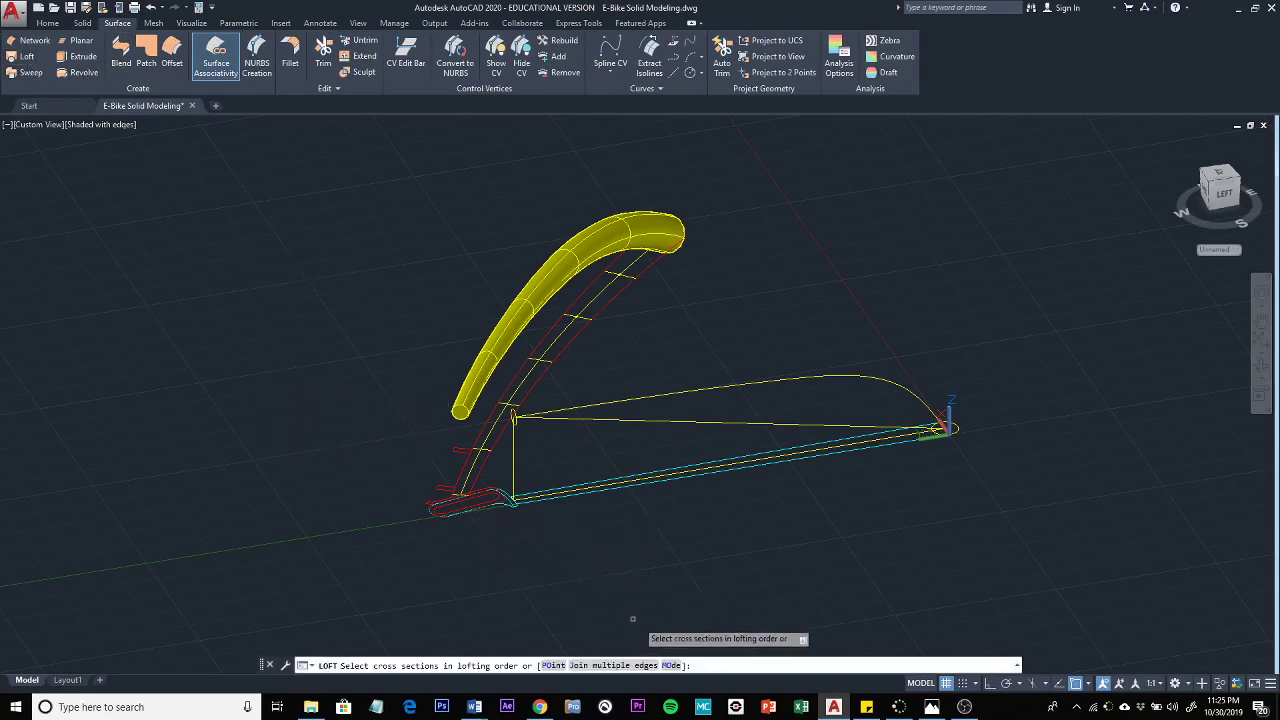
pyautogui.click(669, 666)
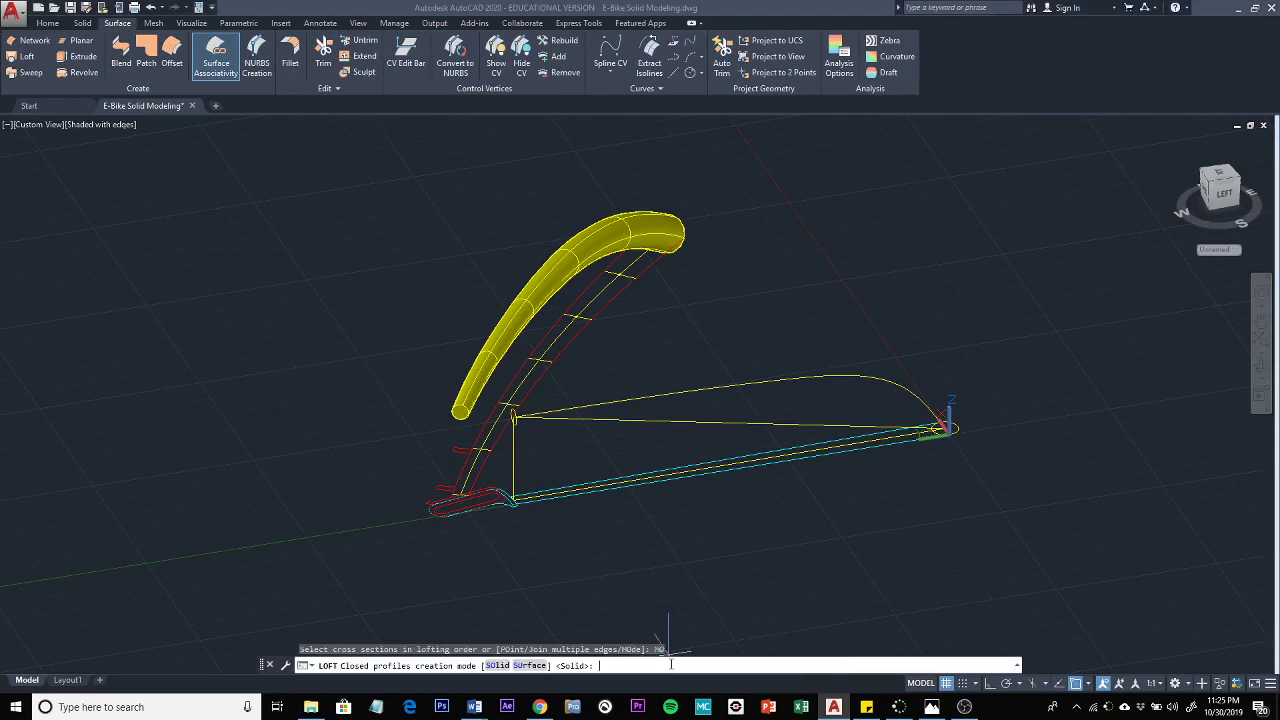
pyautogui.click(497, 666)
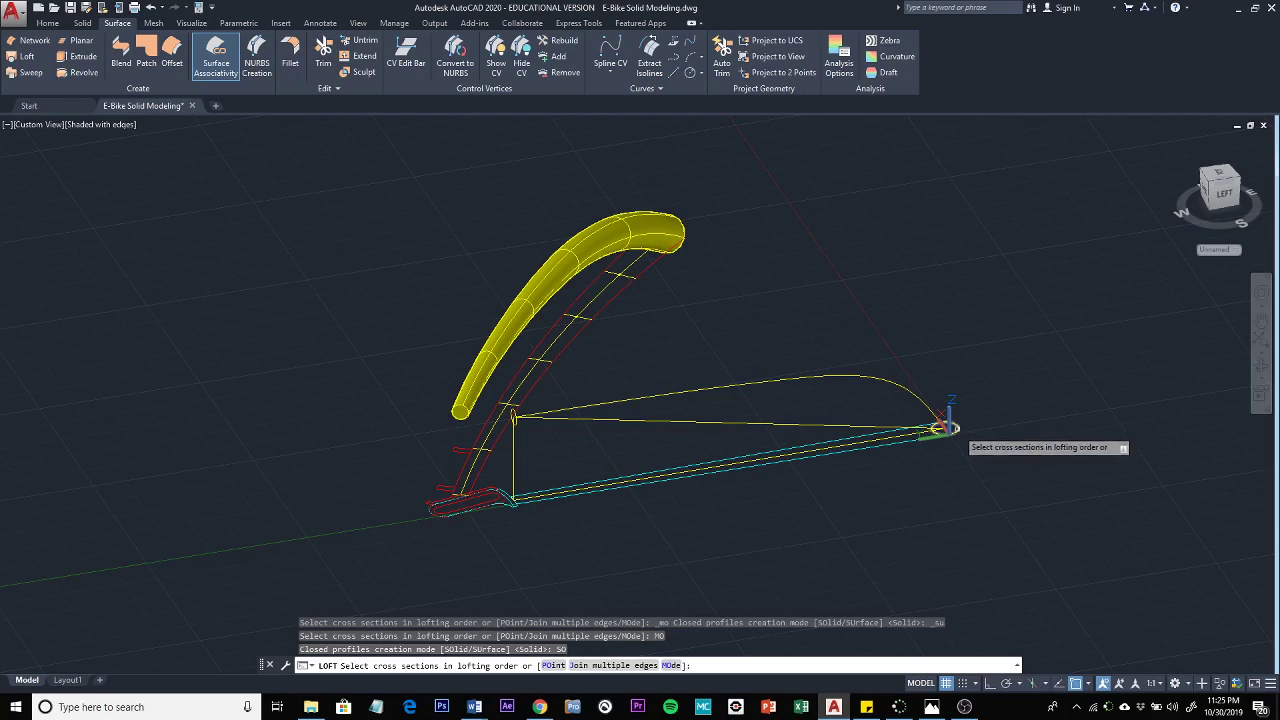
pyautogui.click(942, 428)
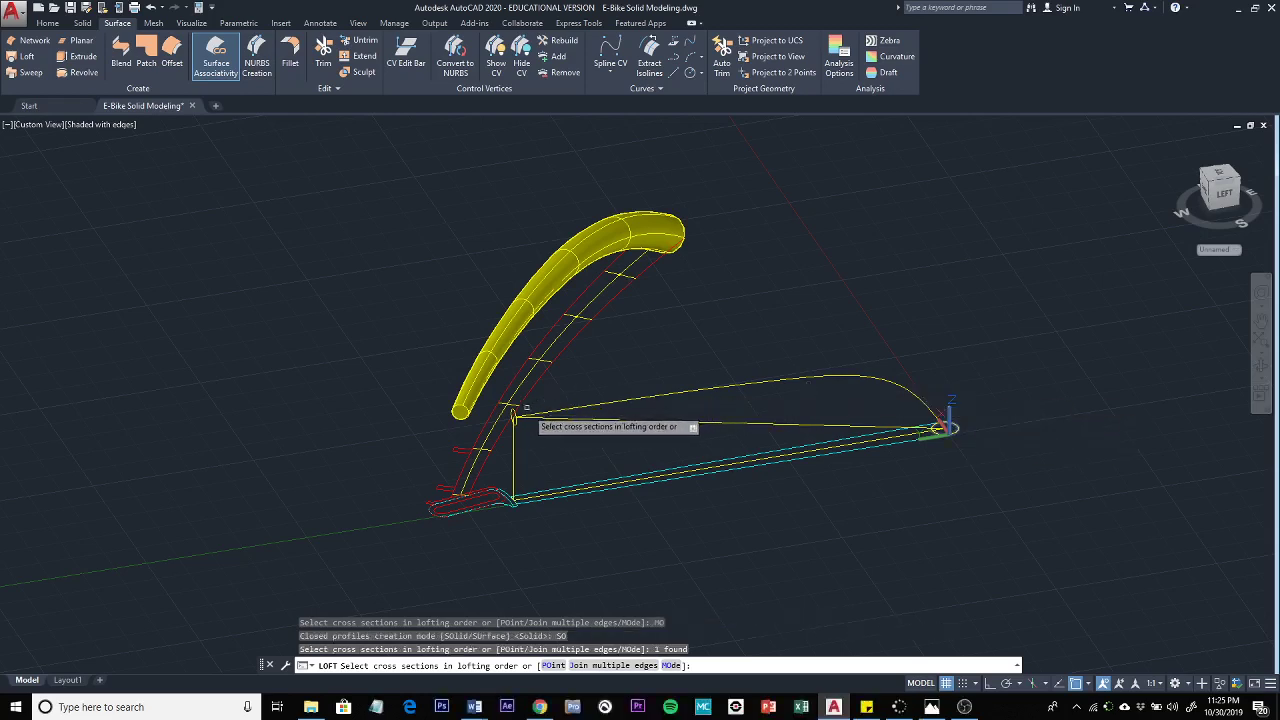
pyautogui.click(513, 413)
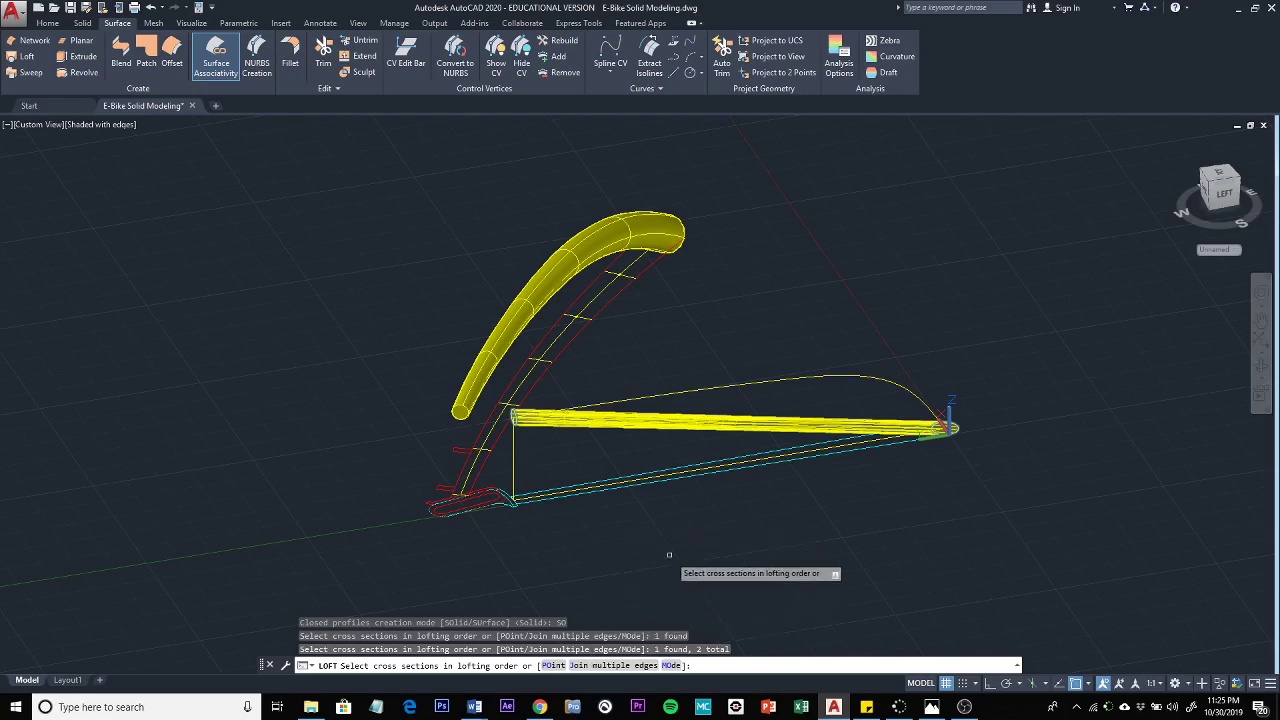
pyautogui.press('Return')
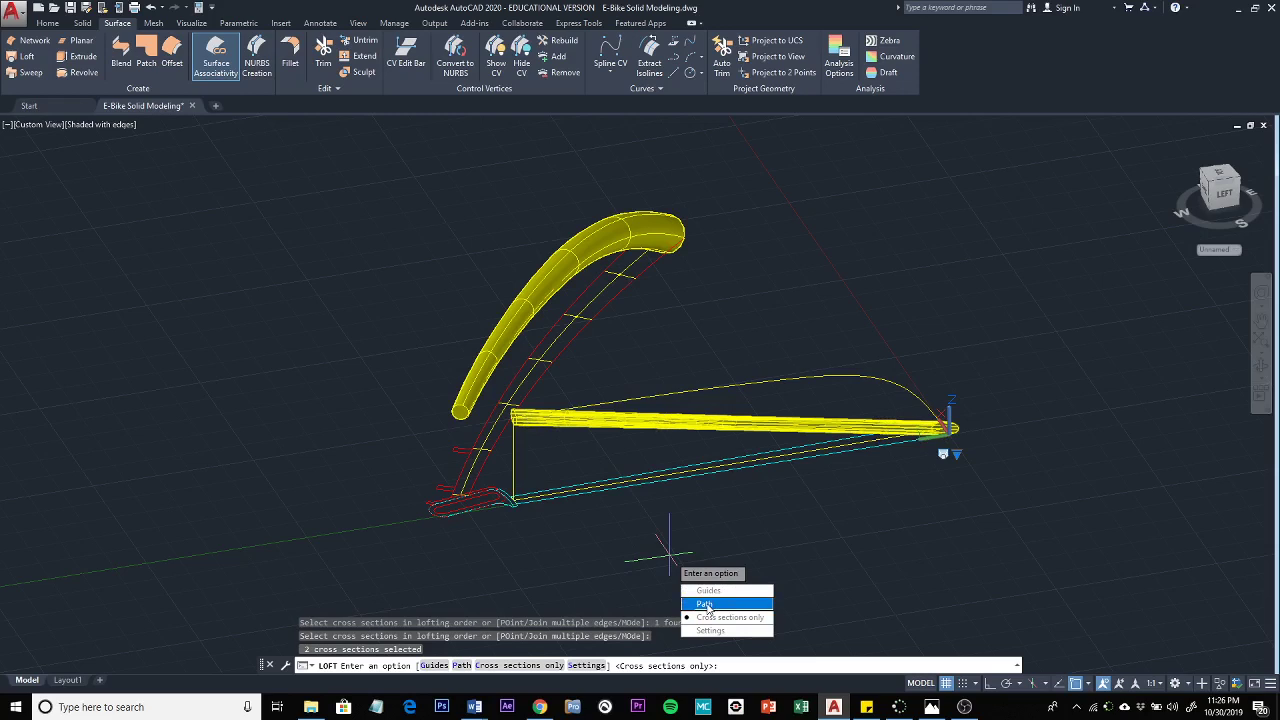
pyautogui.click(705, 605)
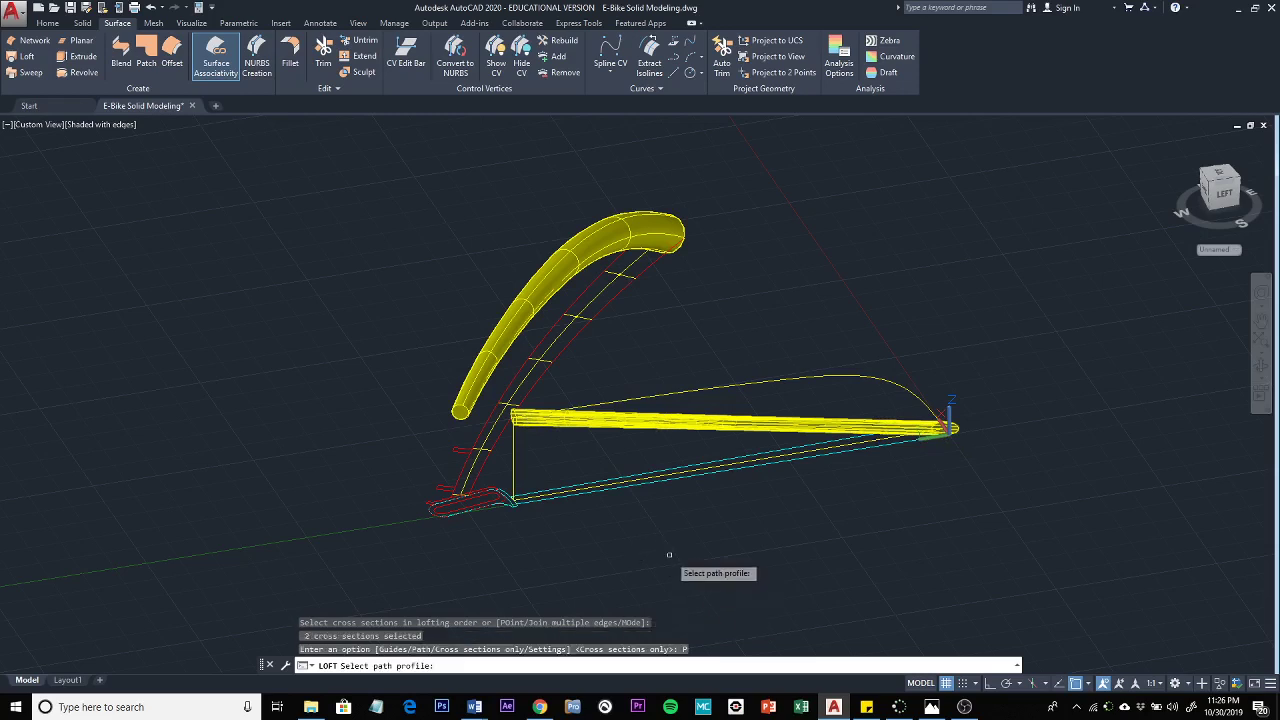
pyautogui.click(903, 385)
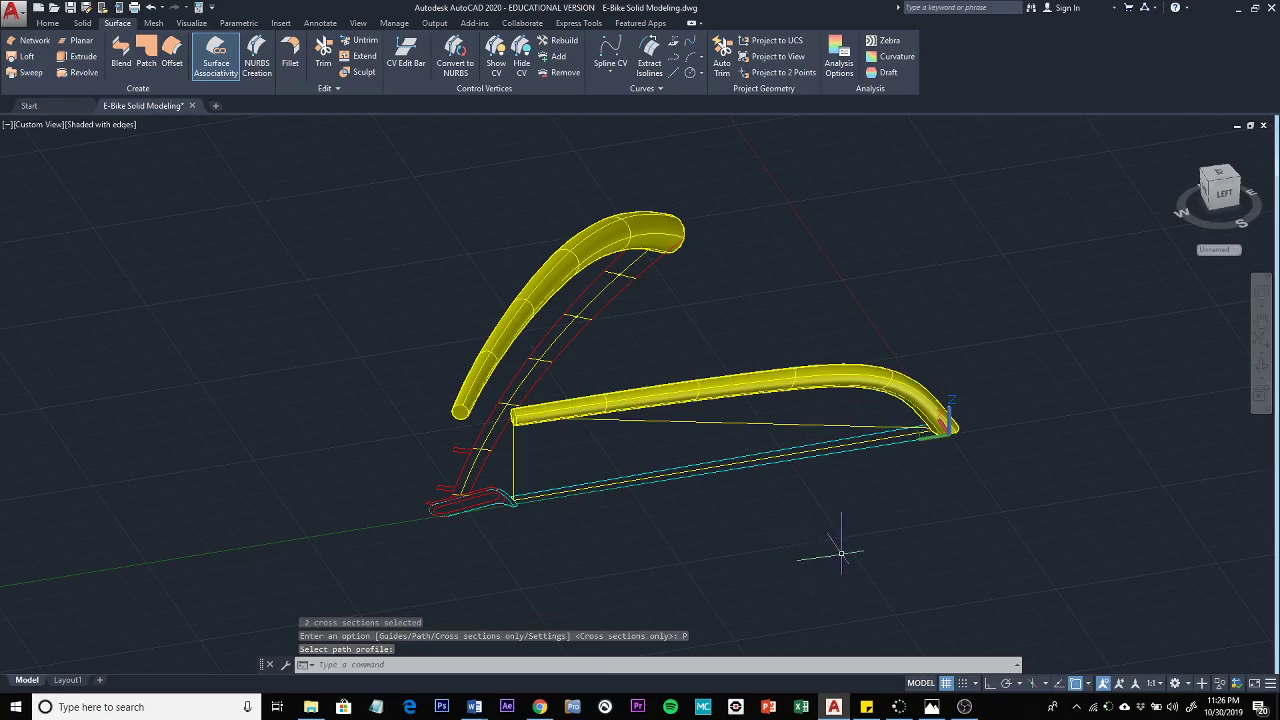
pyautogui.click(946, 400)
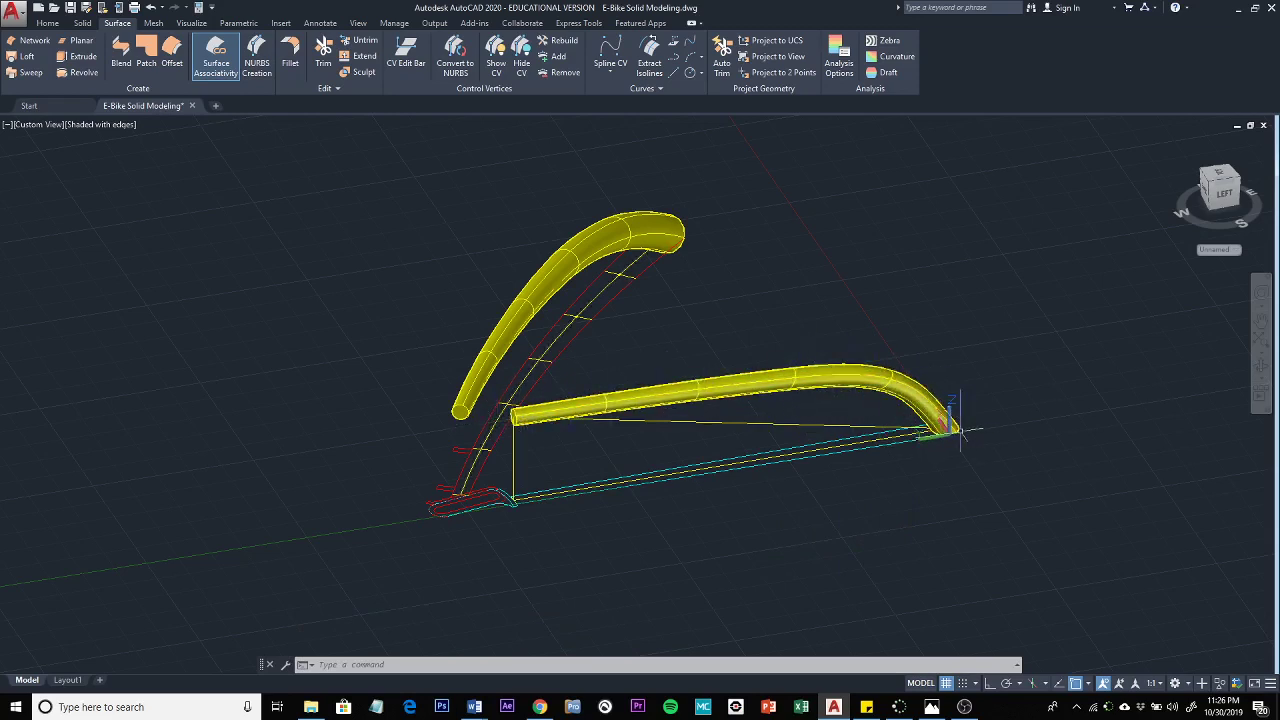
pyautogui.moveTo(960, 430)
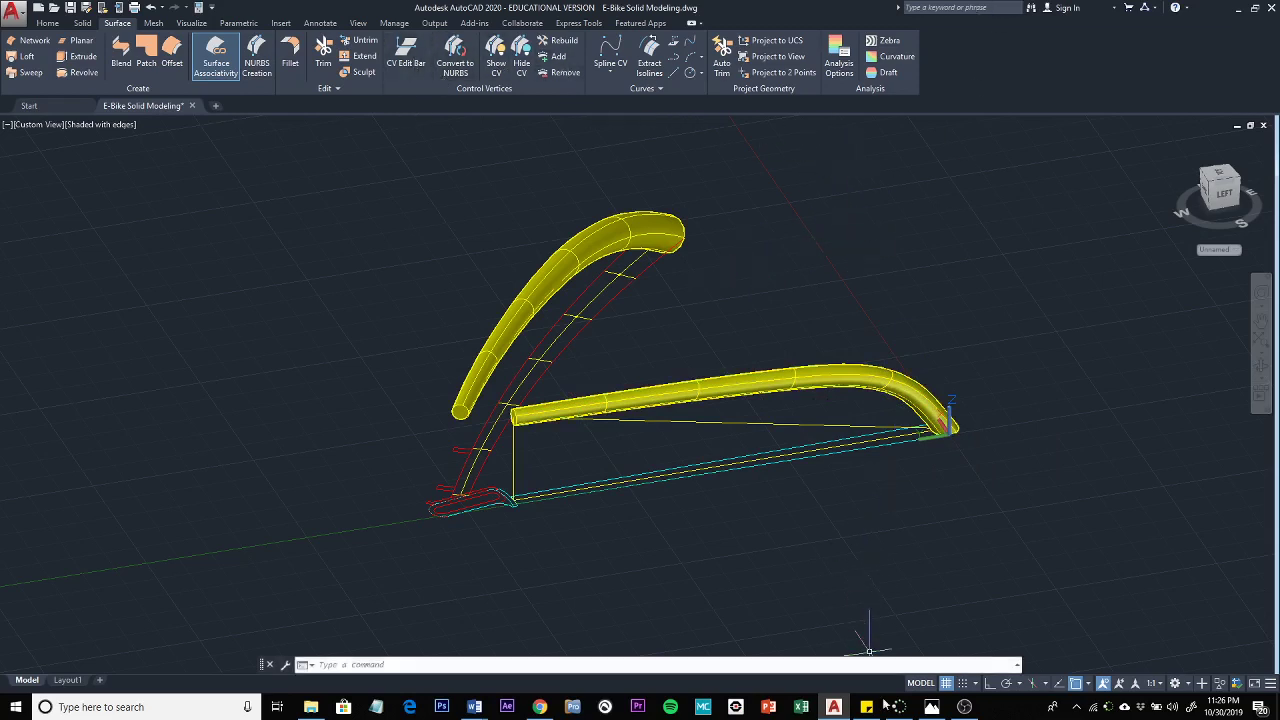
pyautogui.click(964, 707)
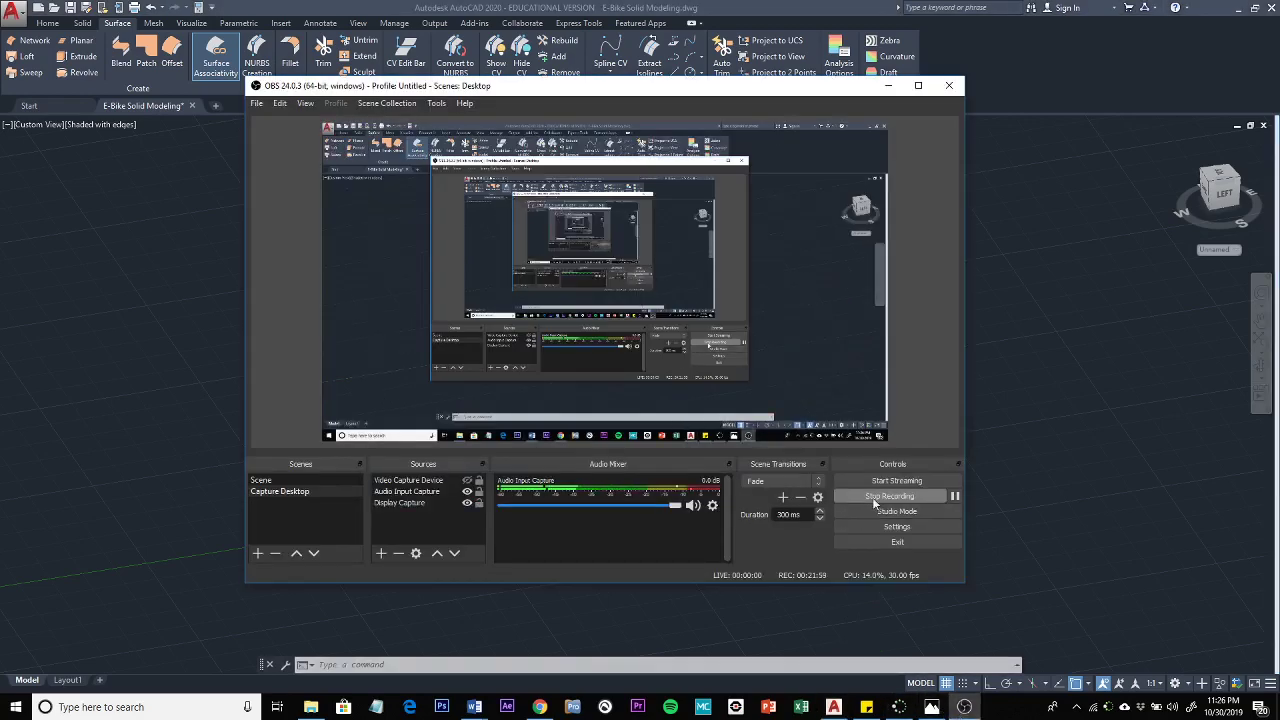